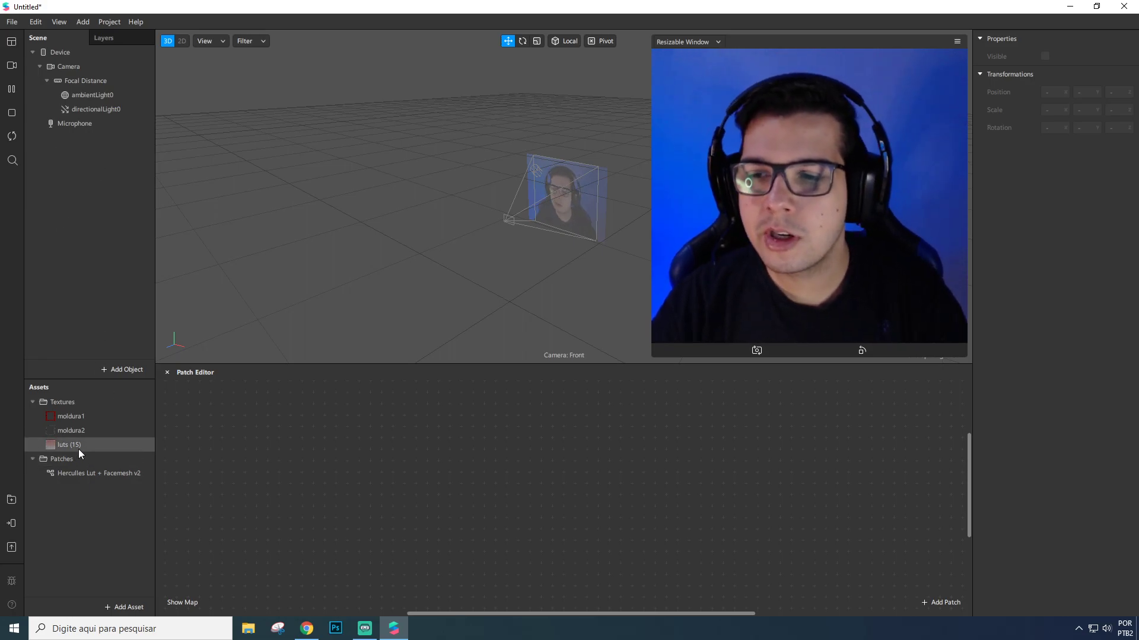
Examine the moldura1, moldura2 and luts (15) textures and the Herculles Lut + Facemesh v2 patch asset
left_click(81, 416)
left_click(83, 431)
left_click(82, 417)
left_click(82, 431)
left_click(84, 418)
left_click(85, 425)
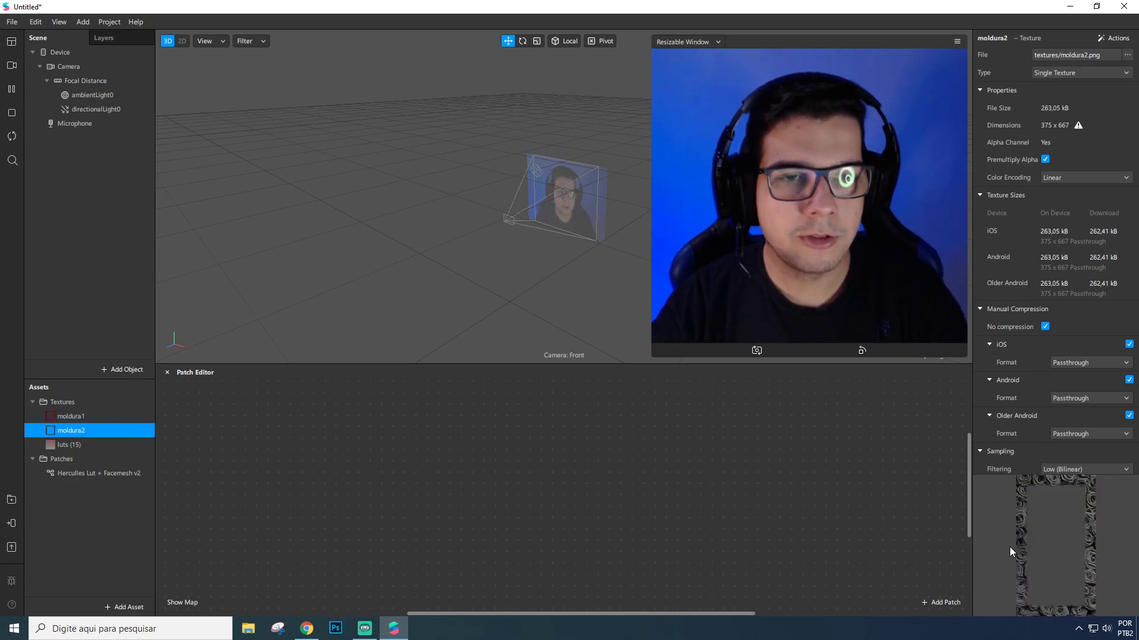
left_click(88, 418)
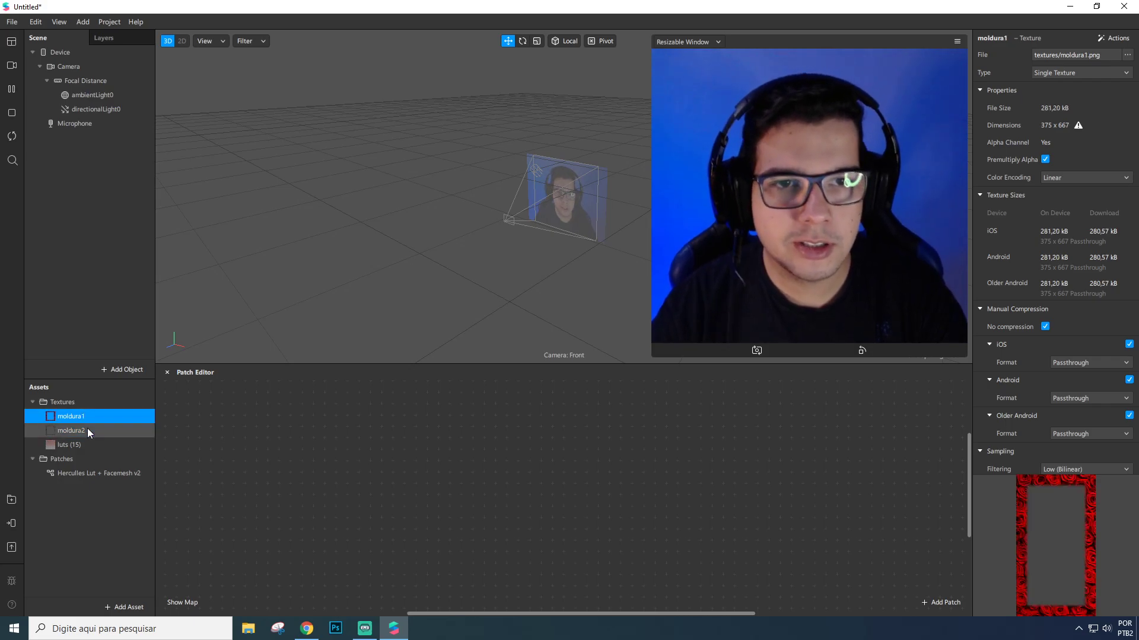
left_click(88, 428)
left_click(85, 416)
left_click(80, 431)
left_click(77, 445)
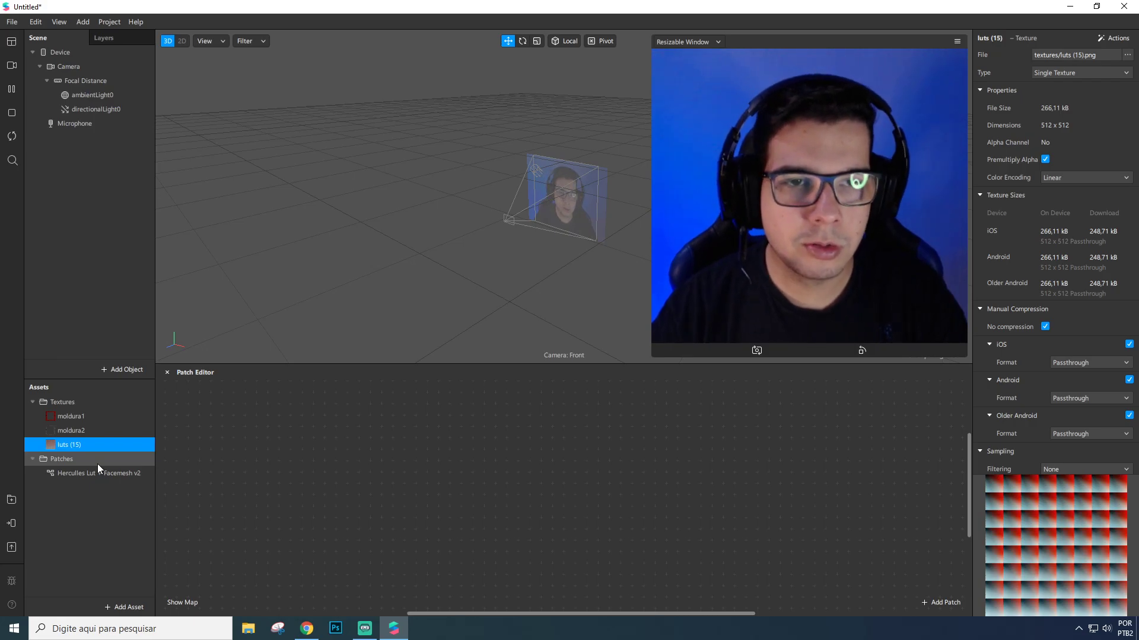
left_click(94, 473)
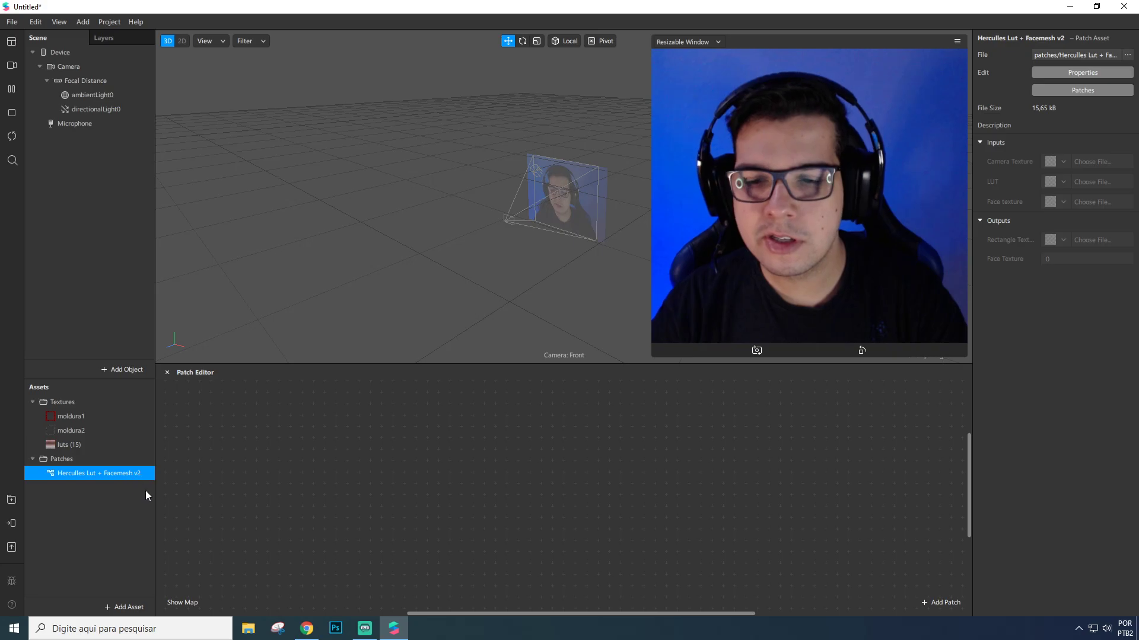
Switch to Chrome and look up Herculles Lut + Facemesh v2.arp in the SparkARTutoriais GitHub repository
left_click(307, 628)
scroll(318, 376, "down", 3)
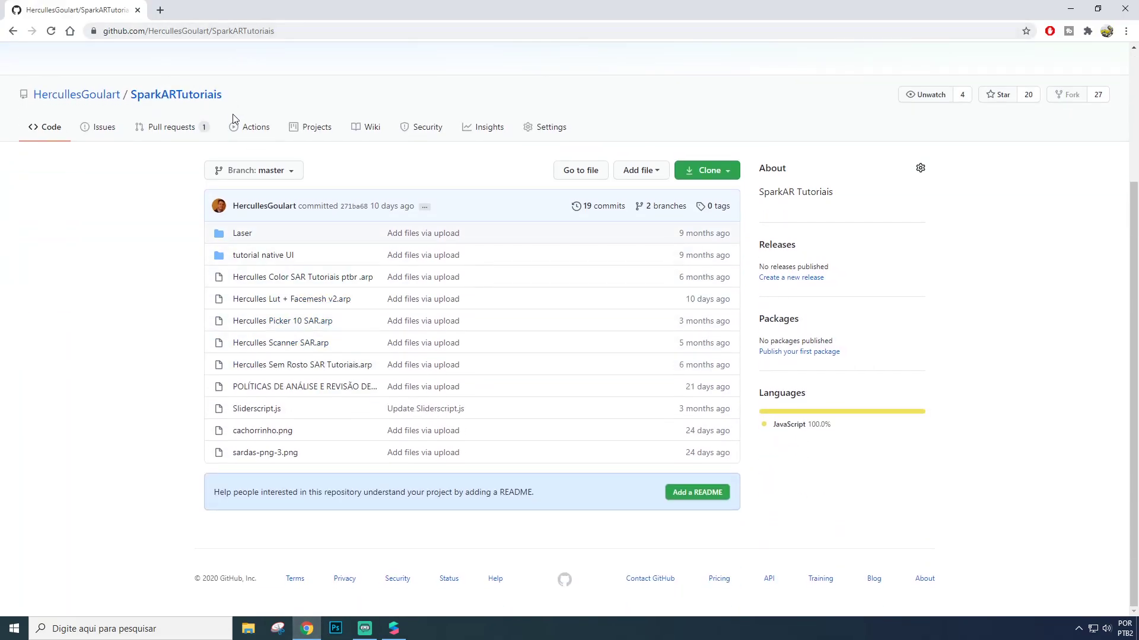
left_click(321, 299)
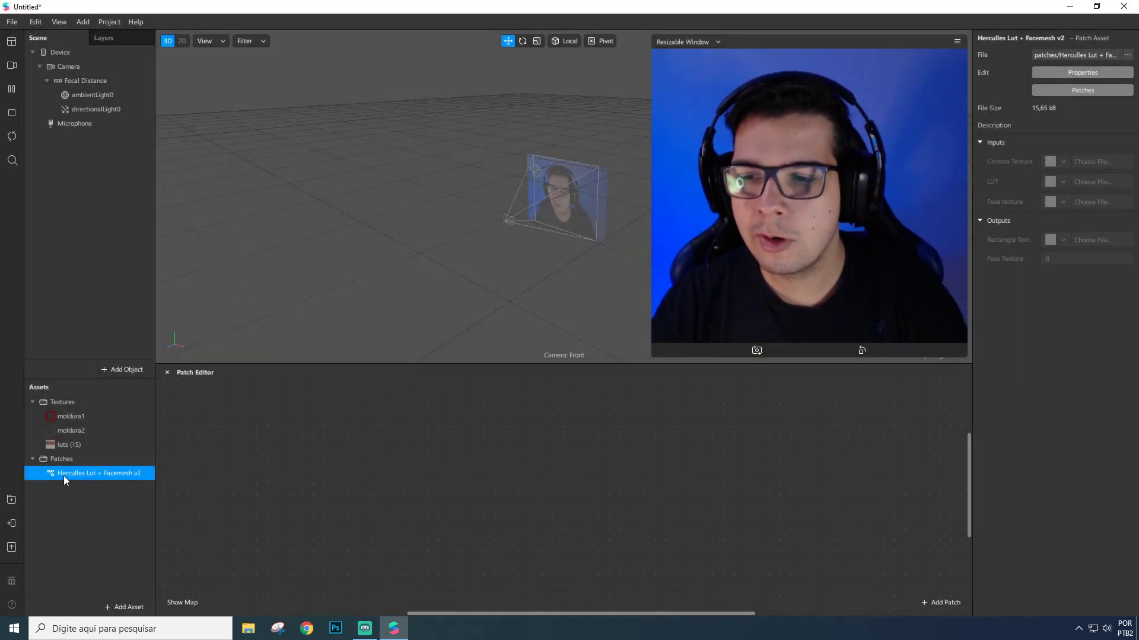
Add the Herculles Lut + Facemesh v2 patch to the Patch Editor and set its LUT input to luts (15)
left_click_drag(63, 475, 524, 461)
left_click(534, 470)
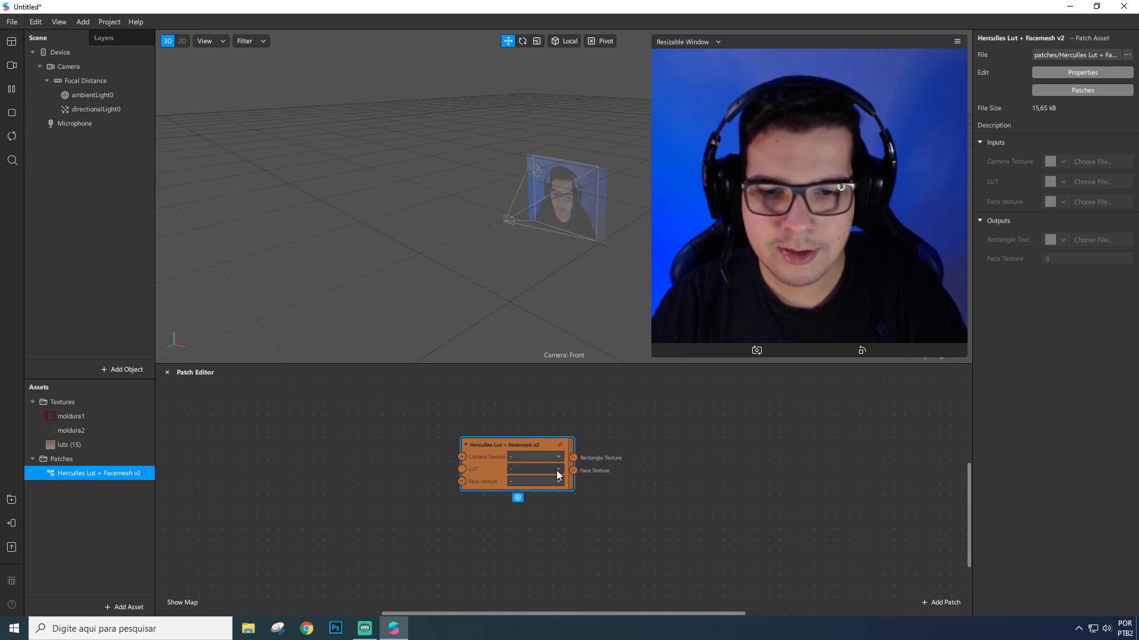
left_click(560, 497)
left_click_drag(73, 447, 462, 469)
left_click(321, 461)
key("Delete")
left_click_drag(519, 445, 552, 433)
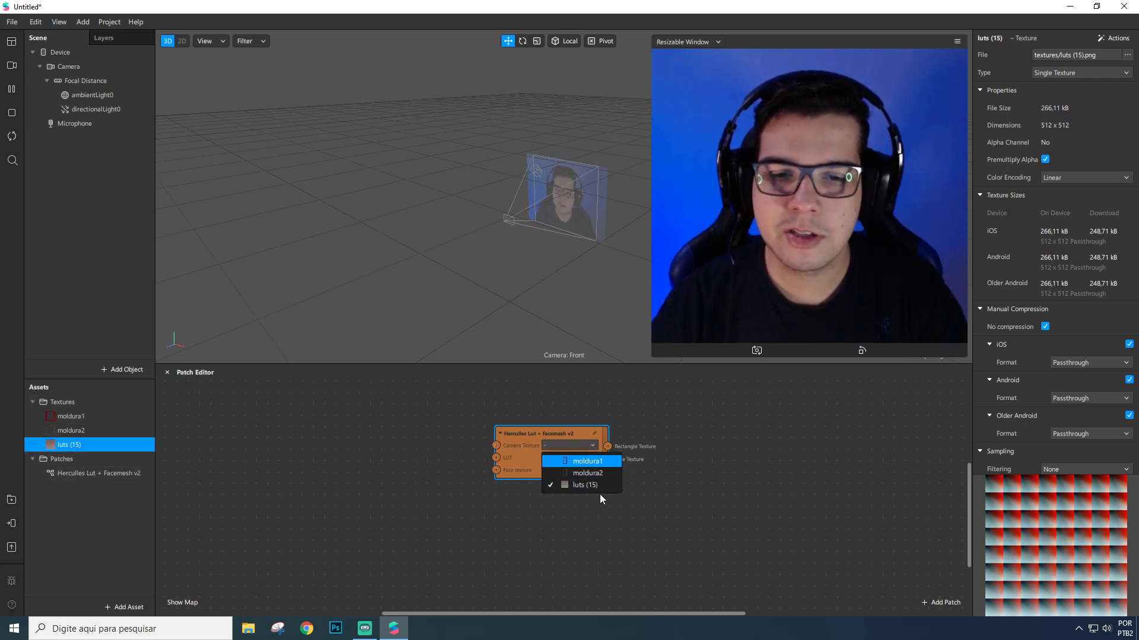
left_click(632, 507)
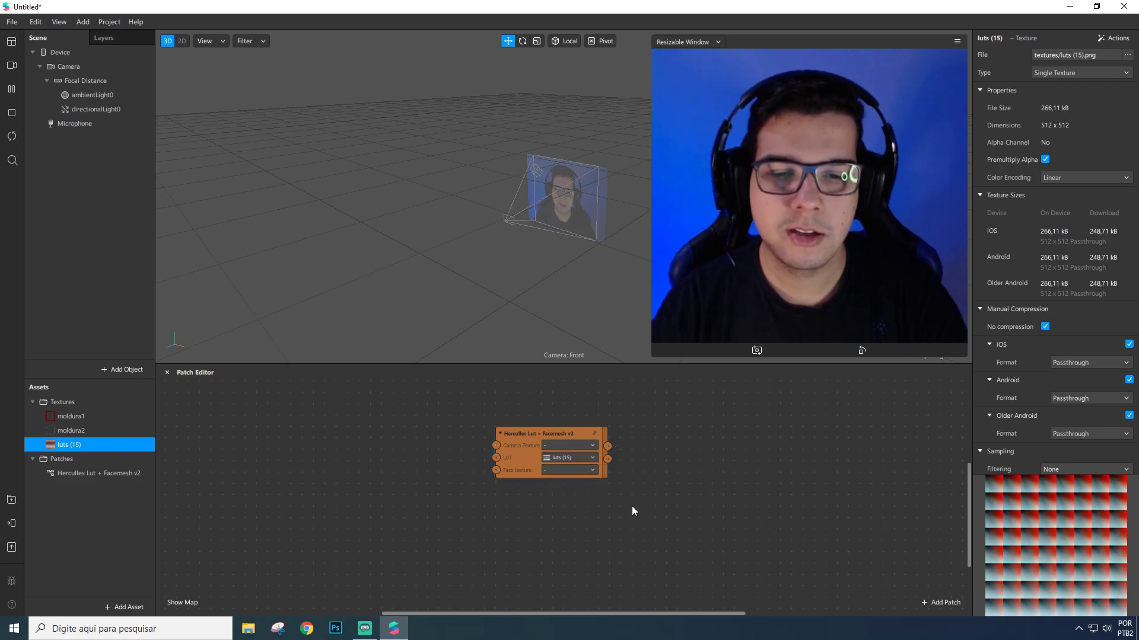
mouse_move(535, 433)
left_mouse_down()
mouse_move(547, 423)
mouse_move(524, 432)
left_mouse_up()
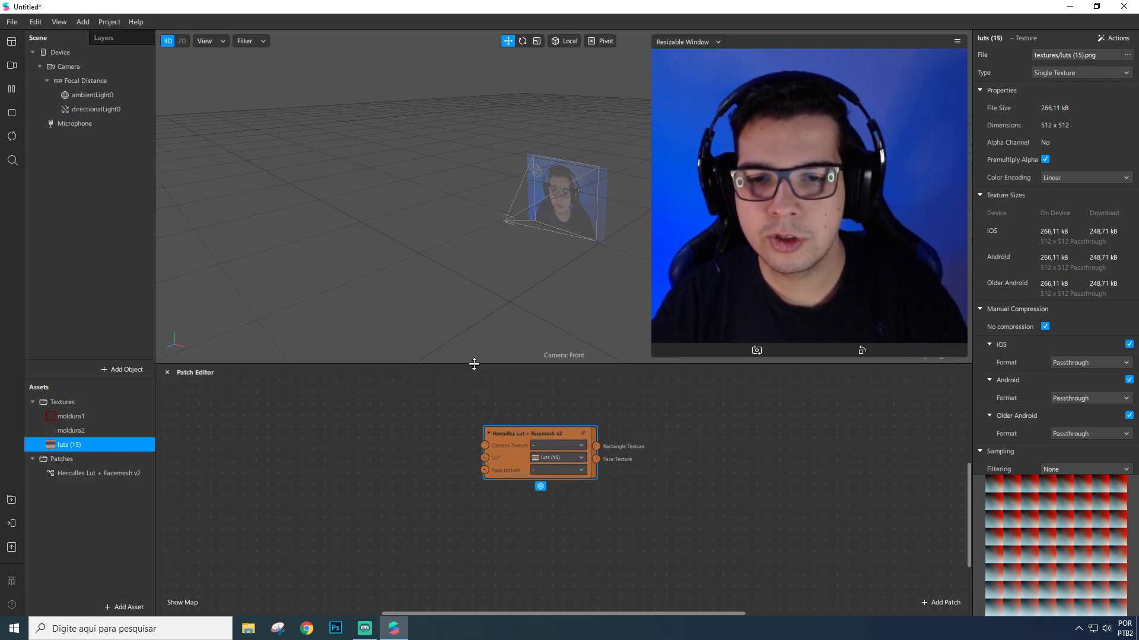
left_click_drag(474, 364, 469, 294)
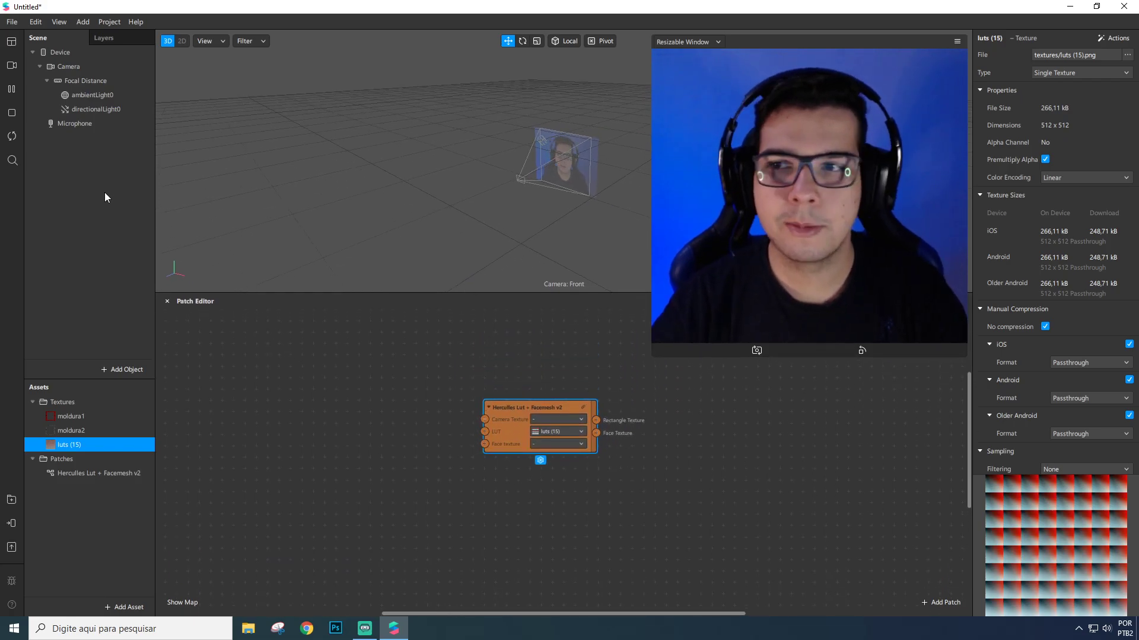
Add a rectangle to the scene and size it with Fill Width and Fill Height
right_click(98, 163)
mouse_move(125, 172)
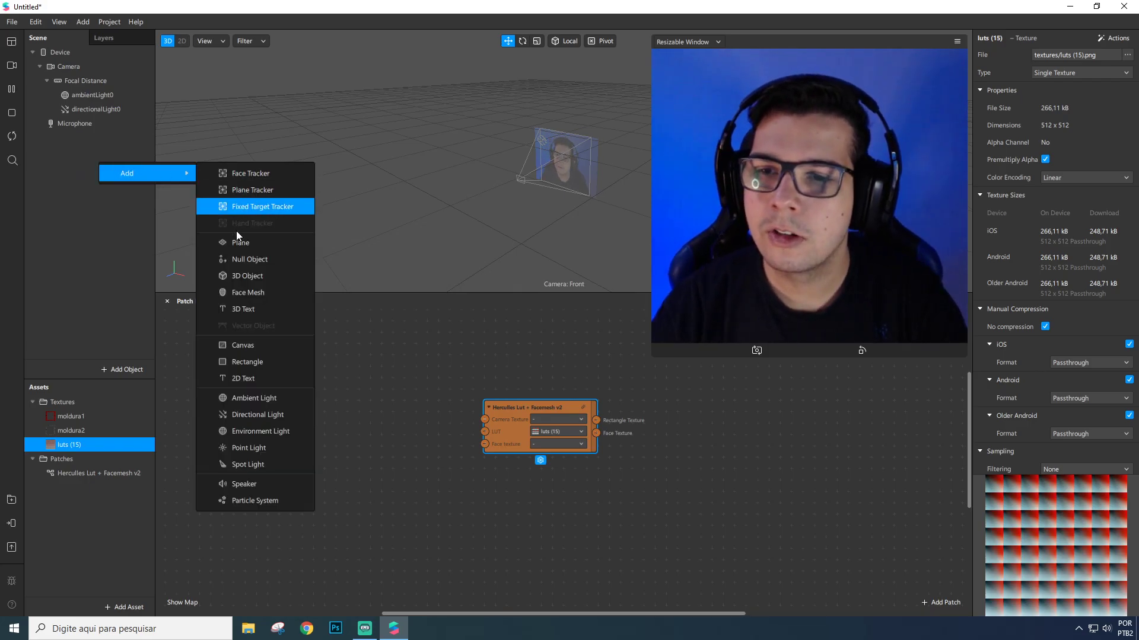
left_click(249, 361)
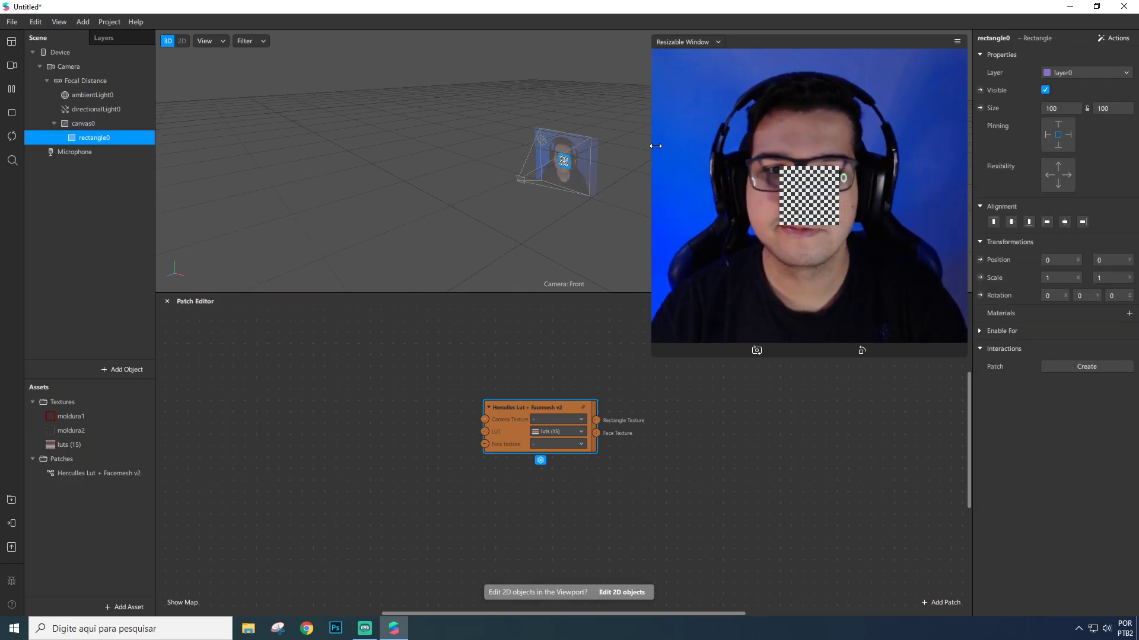
double_click(1050, 109)
type("533")
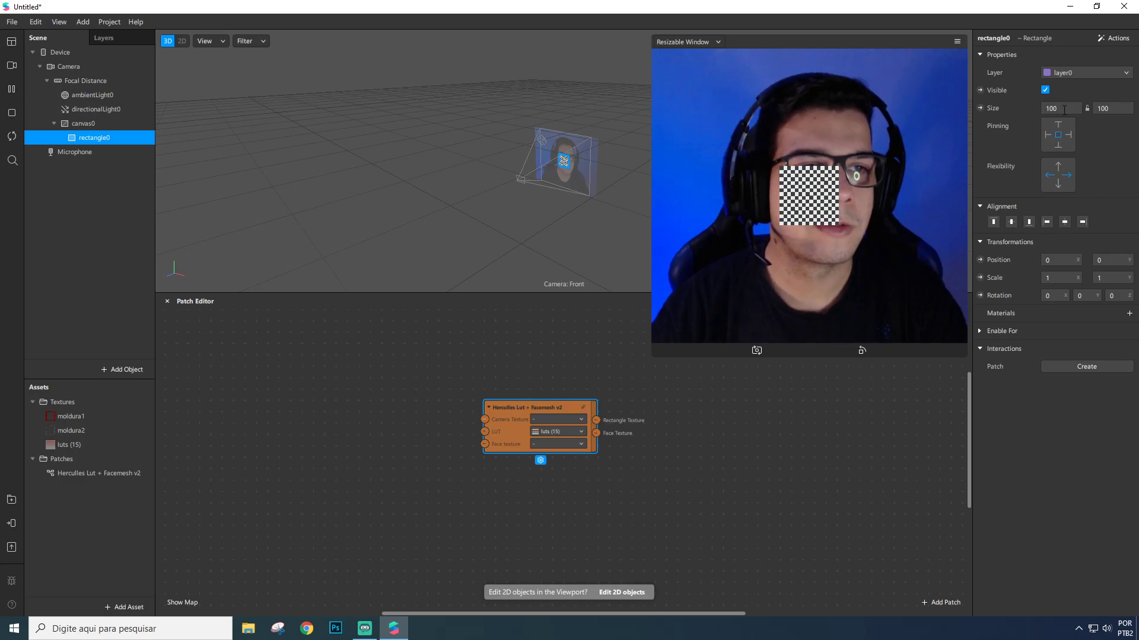
key("Return")
double_click(1105, 108)
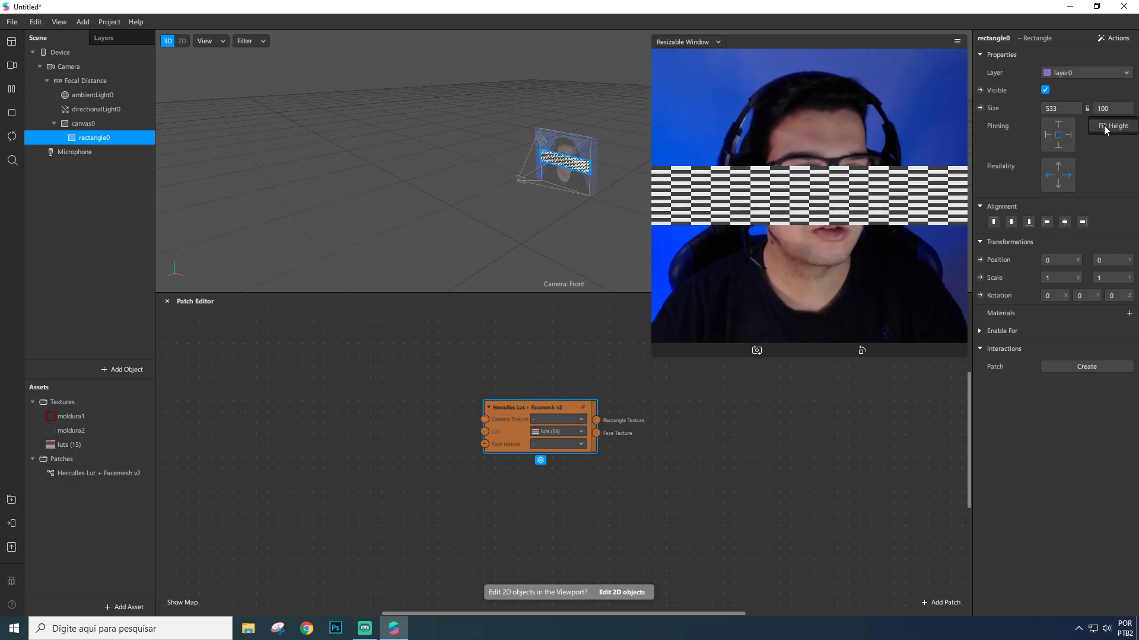
type("497")
key("Return")
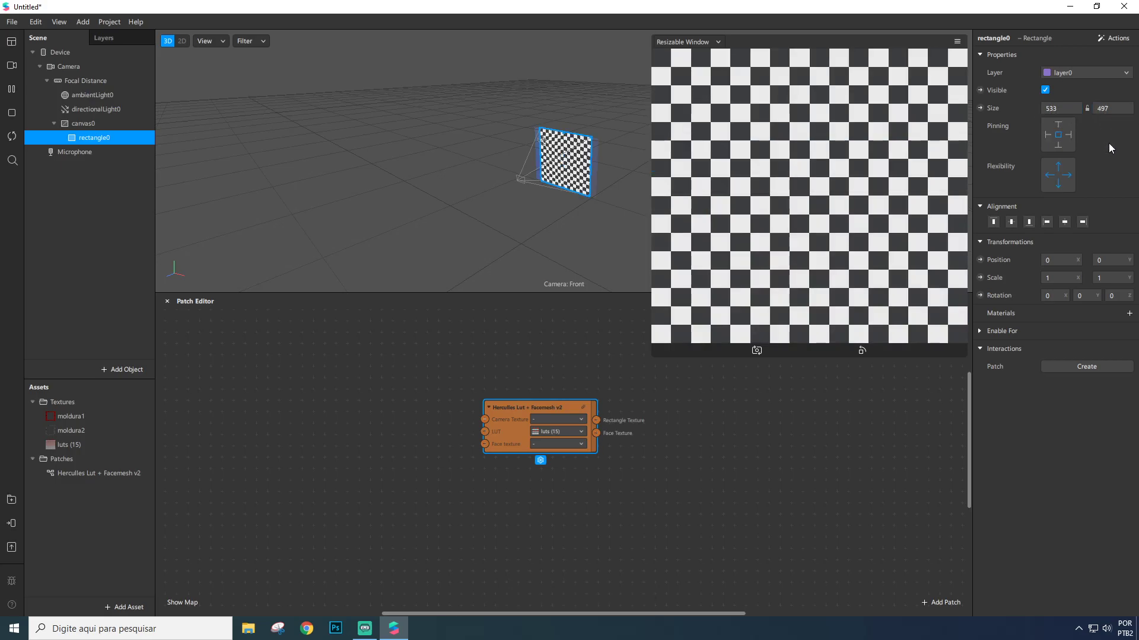
Add a new material to the rectangle, rename the material materialmoldura and the rectangle rectanglemoldura
left_click(1130, 317)
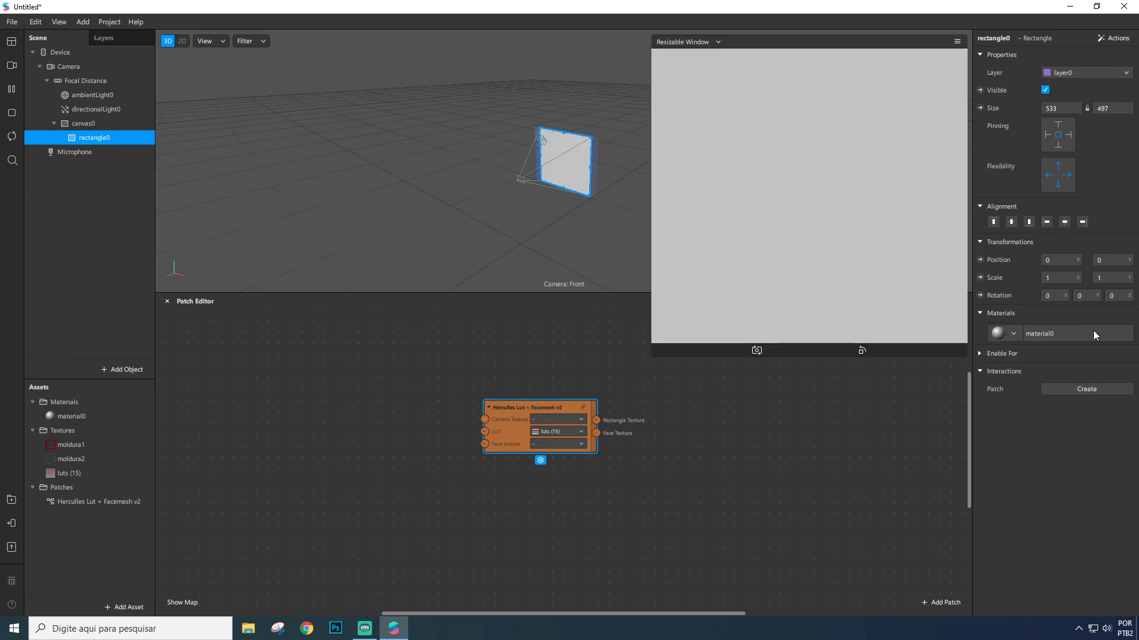
double_click(94, 418)
type("moldura")
key("Return")
double_click(118, 138)
type("moldura")
key("Return")
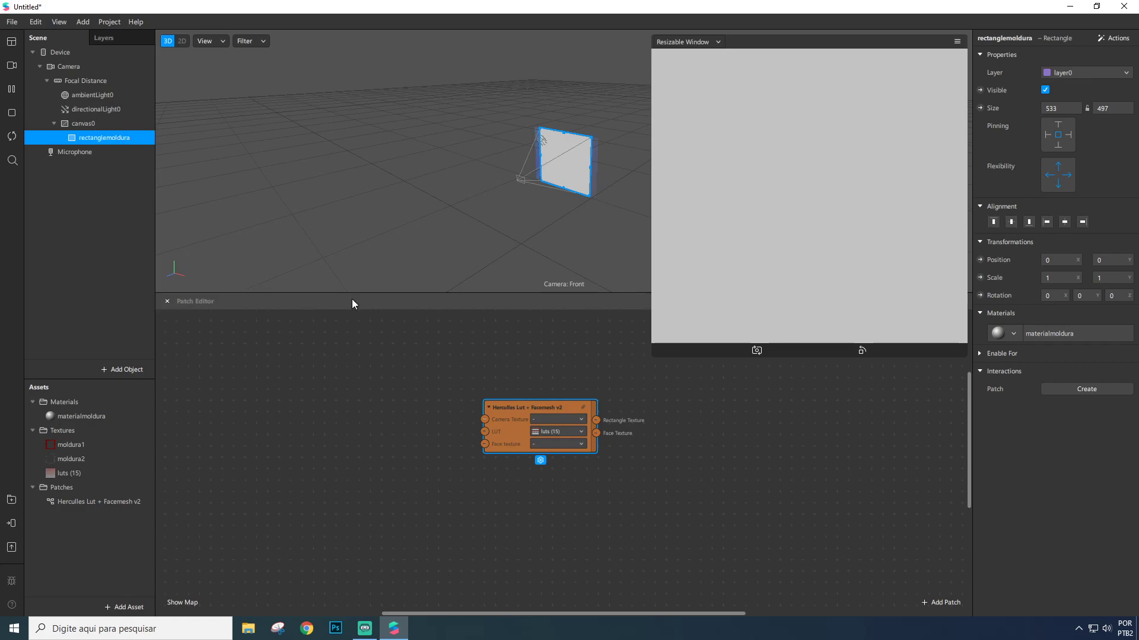
Set materialmoldura's shader type to Flat and its diffuse texture to moldura1
left_click(87, 412)
left_click(1056, 56)
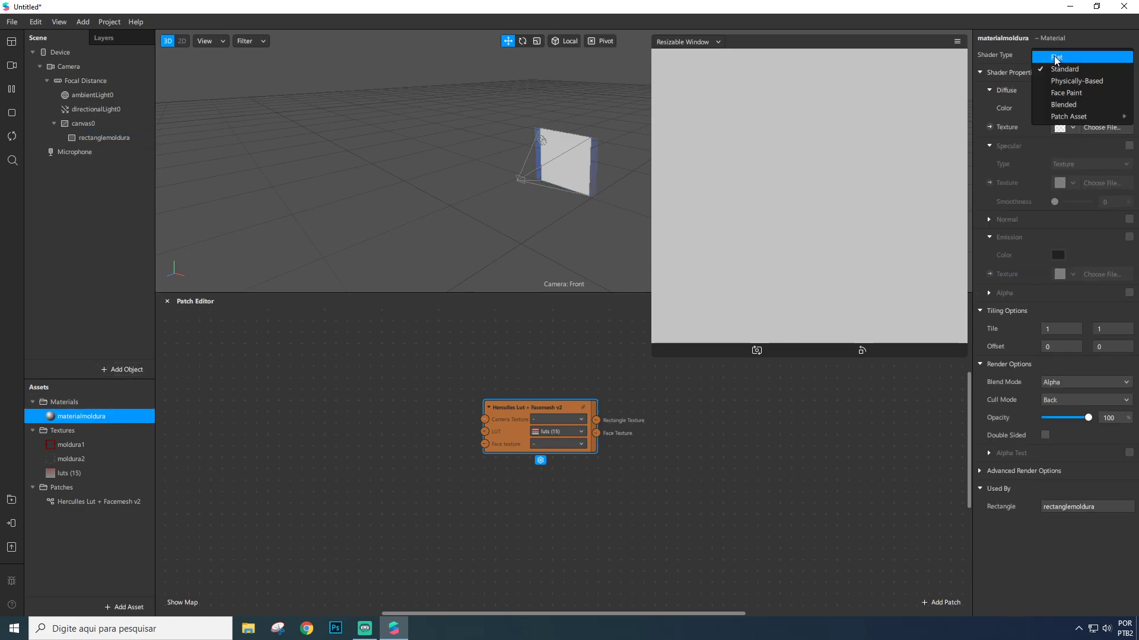
left_click(1056, 58)
left_click(1059, 131)
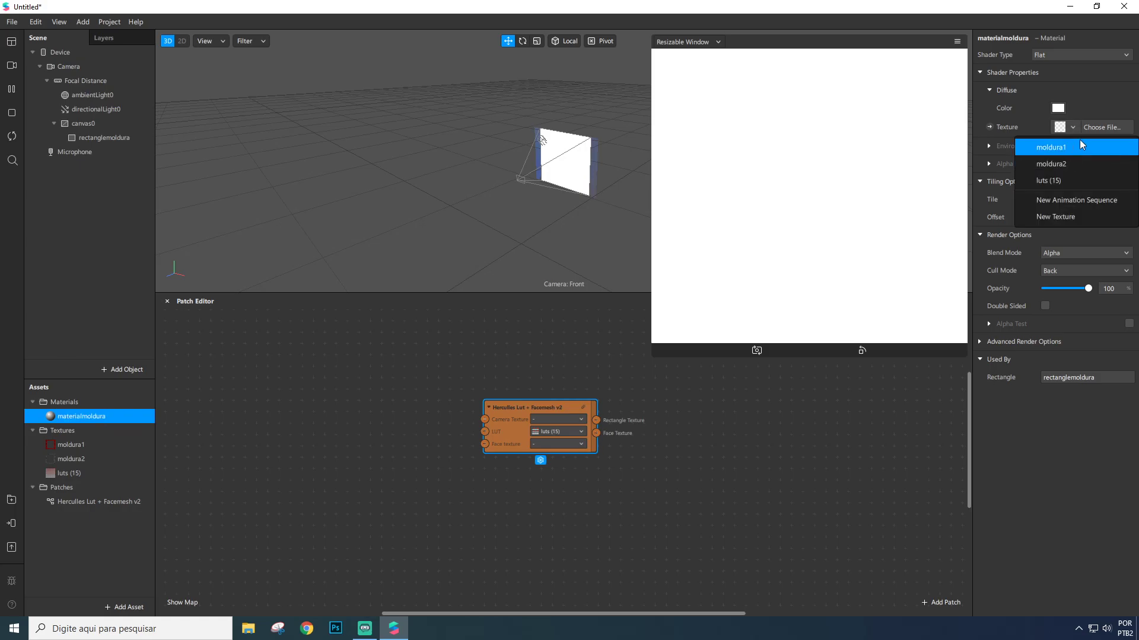
left_click(1060, 150)
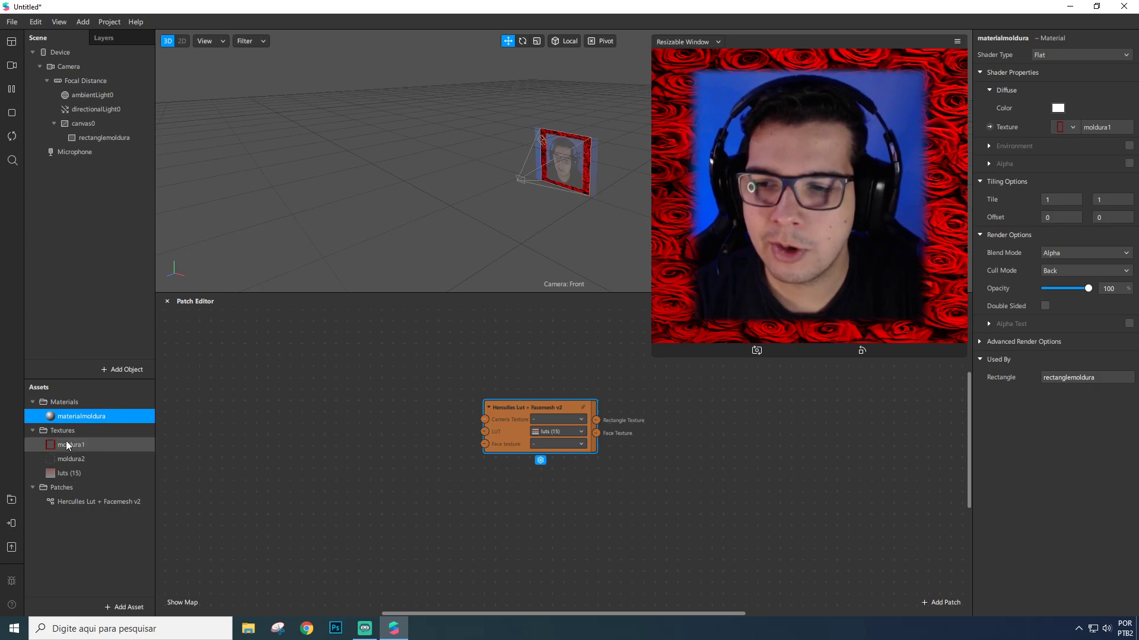
Duplicate rectanglemoldura and set the texture of the duplicate's material to moldura2
left_click(95, 138)
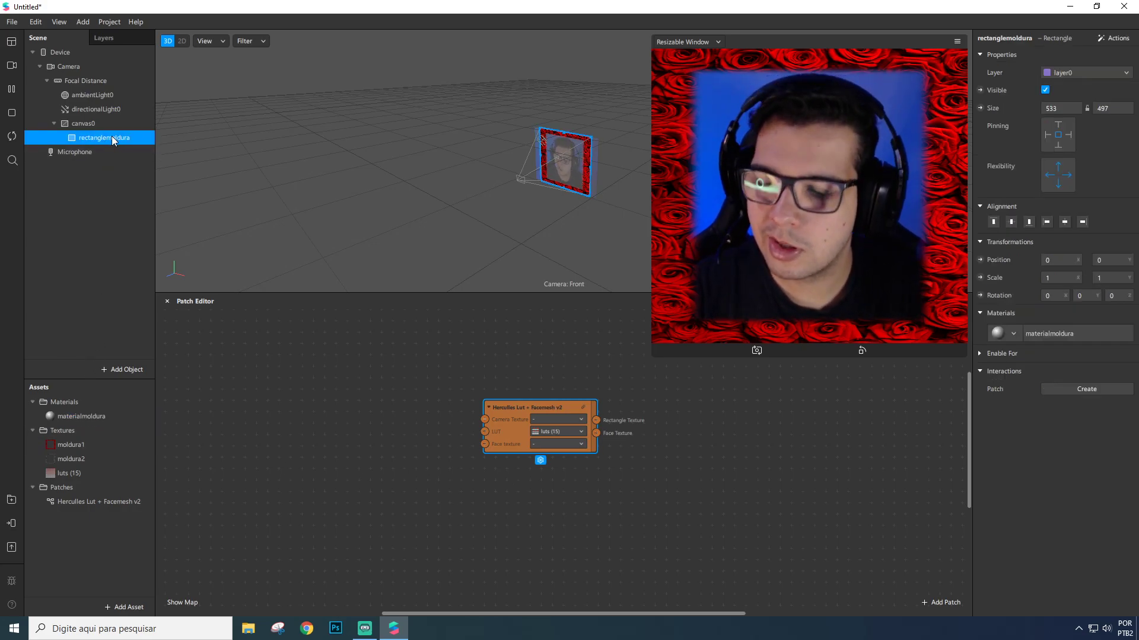
key("ctrl+d")
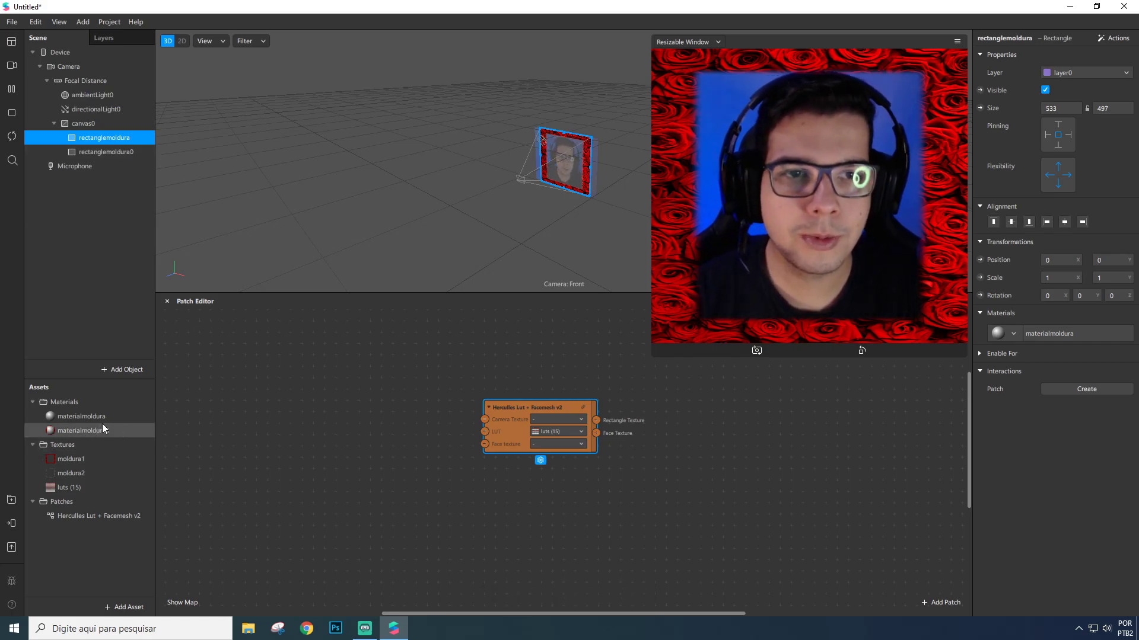
left_click(108, 152)
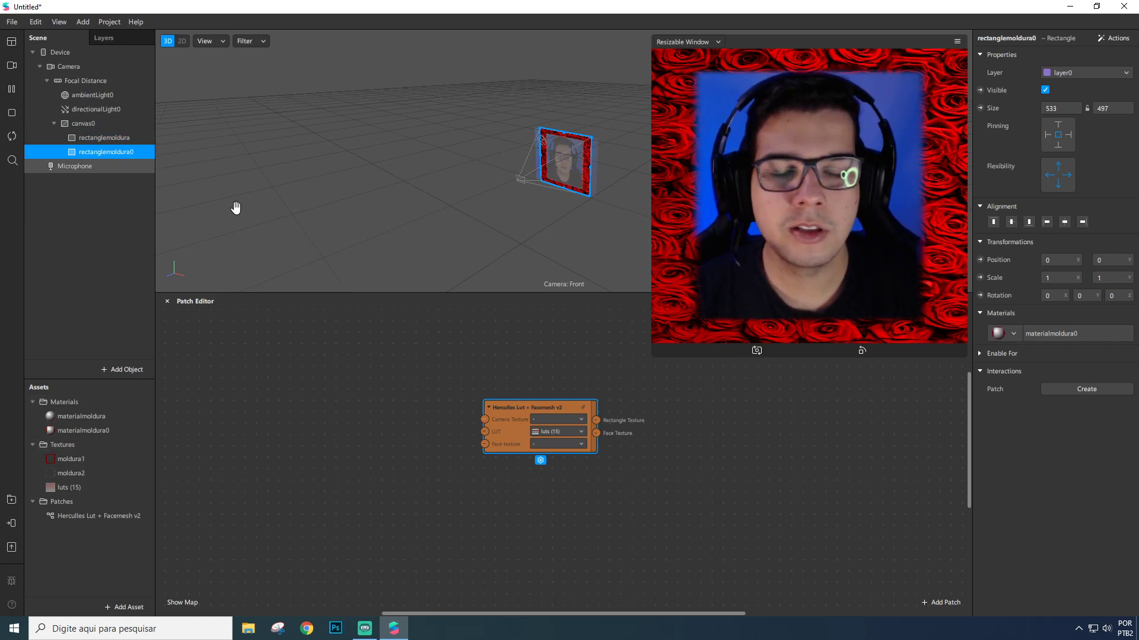
left_click(74, 429)
left_click(1062, 129)
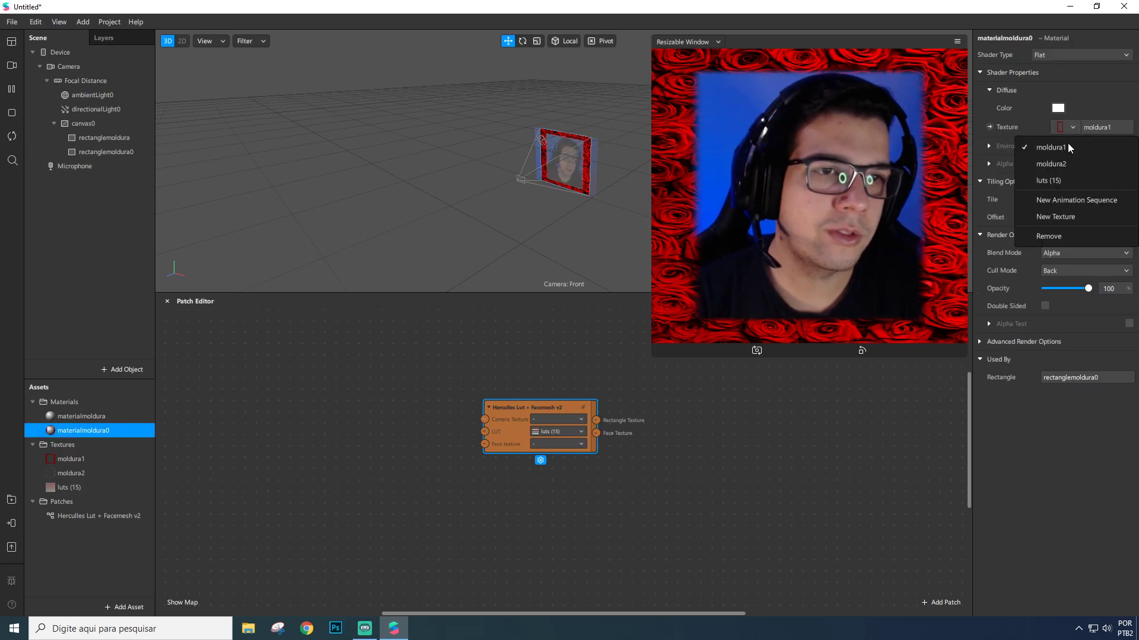
left_click(1065, 160)
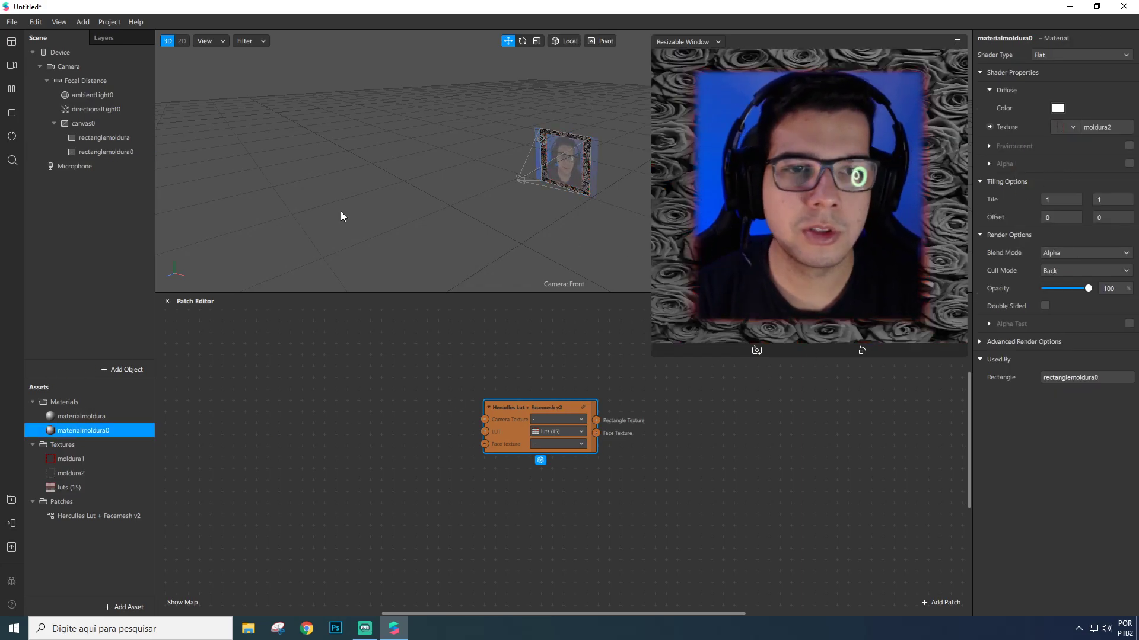
Toggle the duplicated rectangle's visibility off and on to compare the two frames in the preview
left_click(107, 152)
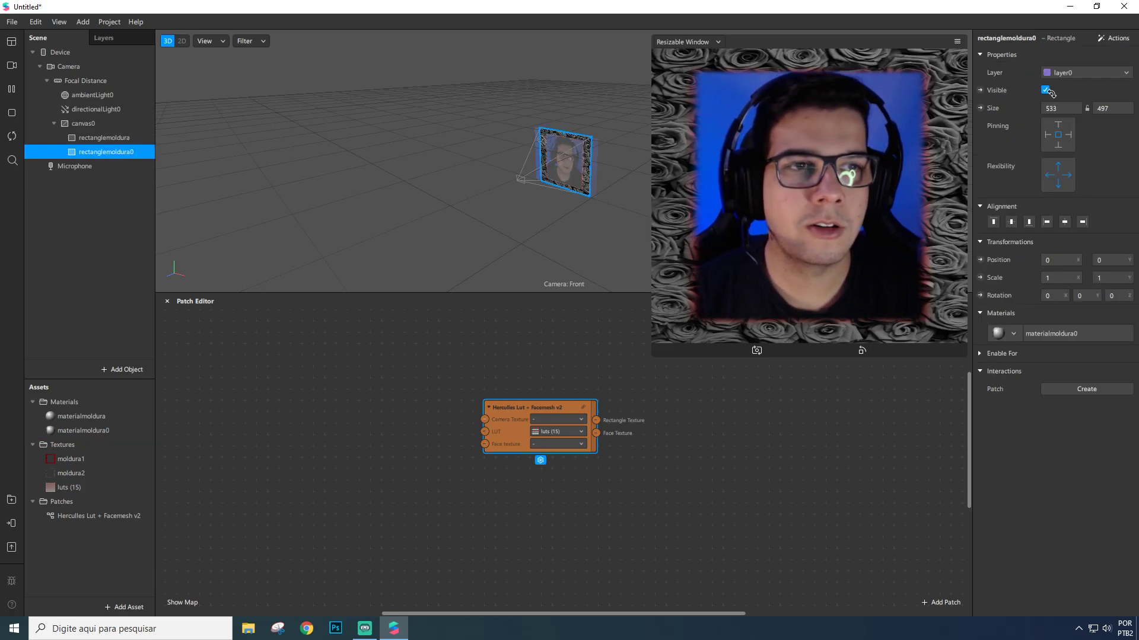
left_click(1046, 90)
left_click(1046, 91)
left_click(1046, 90)
left_click(1046, 90)
left_click(1046, 90)
left_click(1047, 90)
left_click(1046, 90)
left_click(1046, 90)
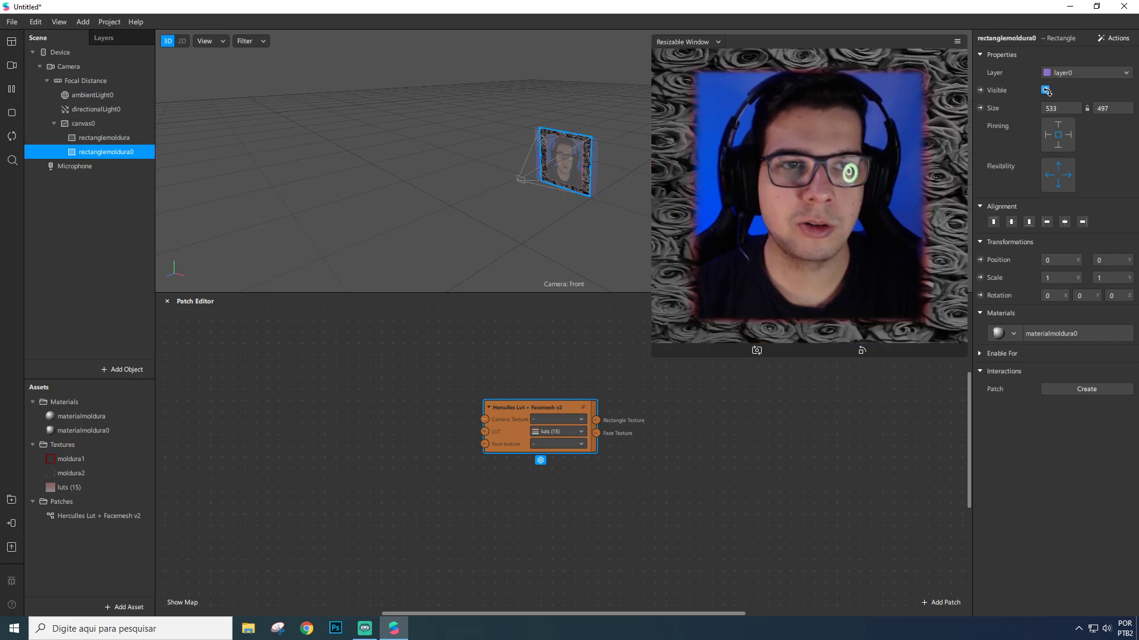
left_click(104, 216)
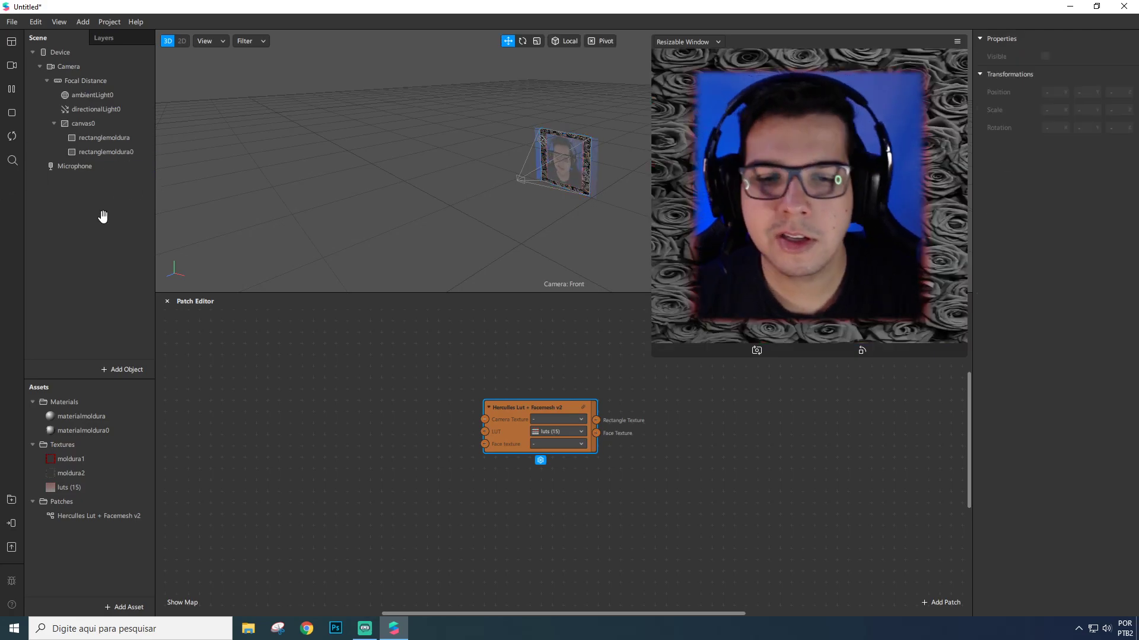
Create Visible property patches for both frame rectangles and stack them above the Herculles Lut + Facemesh v2 patch
left_click_drag(490, 425, 502, 471)
left_click(343, 381)
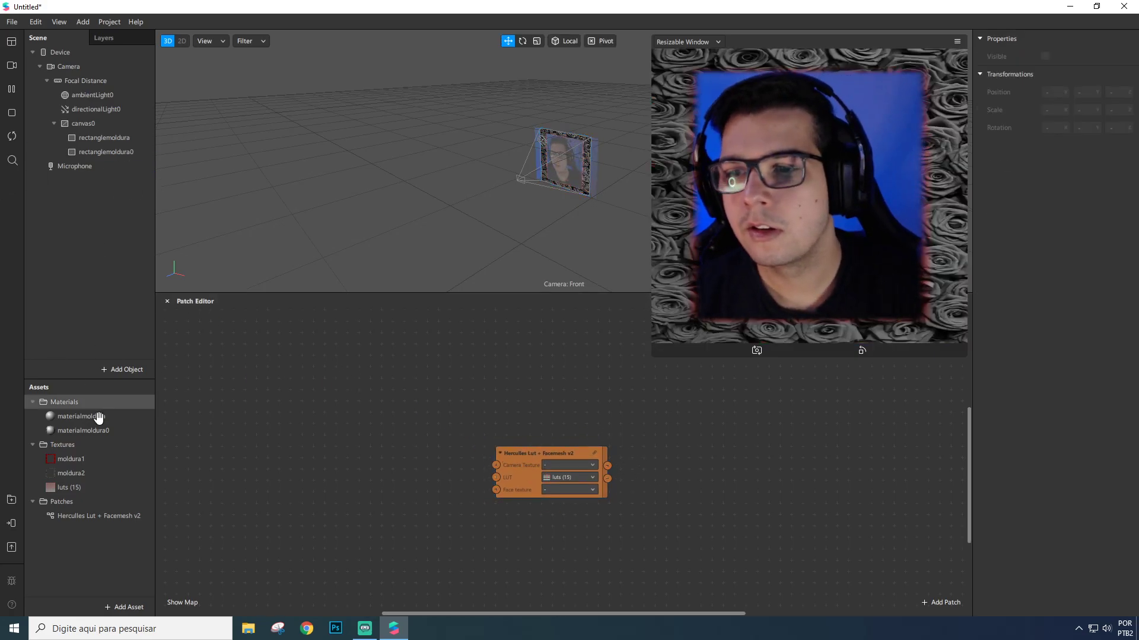
left_click(93, 137)
left_click(101, 152, "shift")
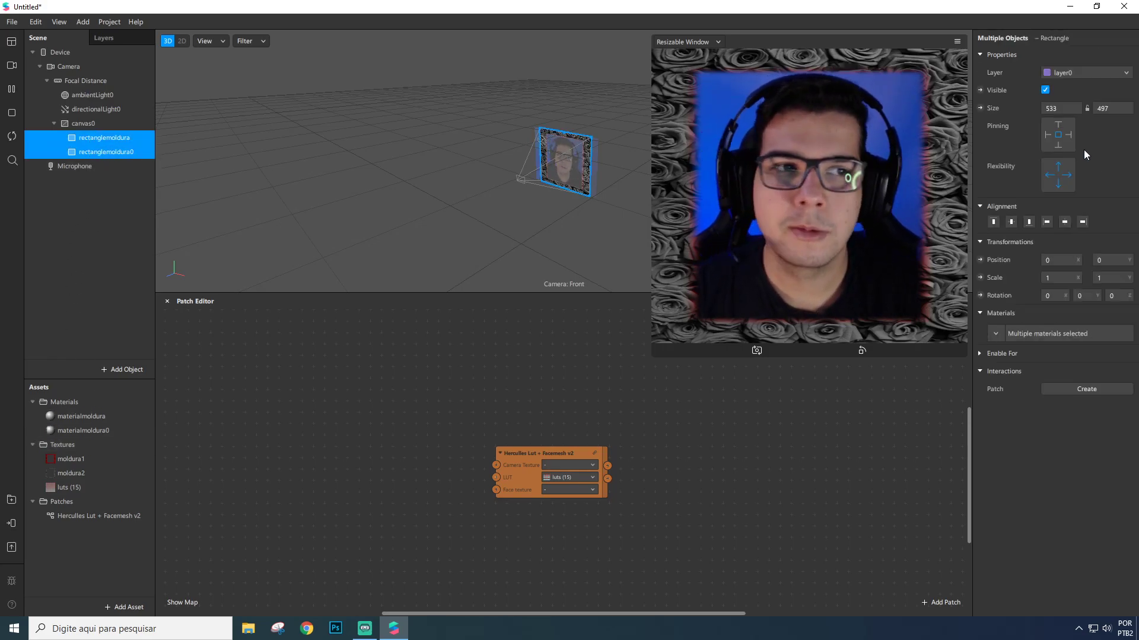
left_click(981, 90)
left_click_drag(587, 475, 590, 343)
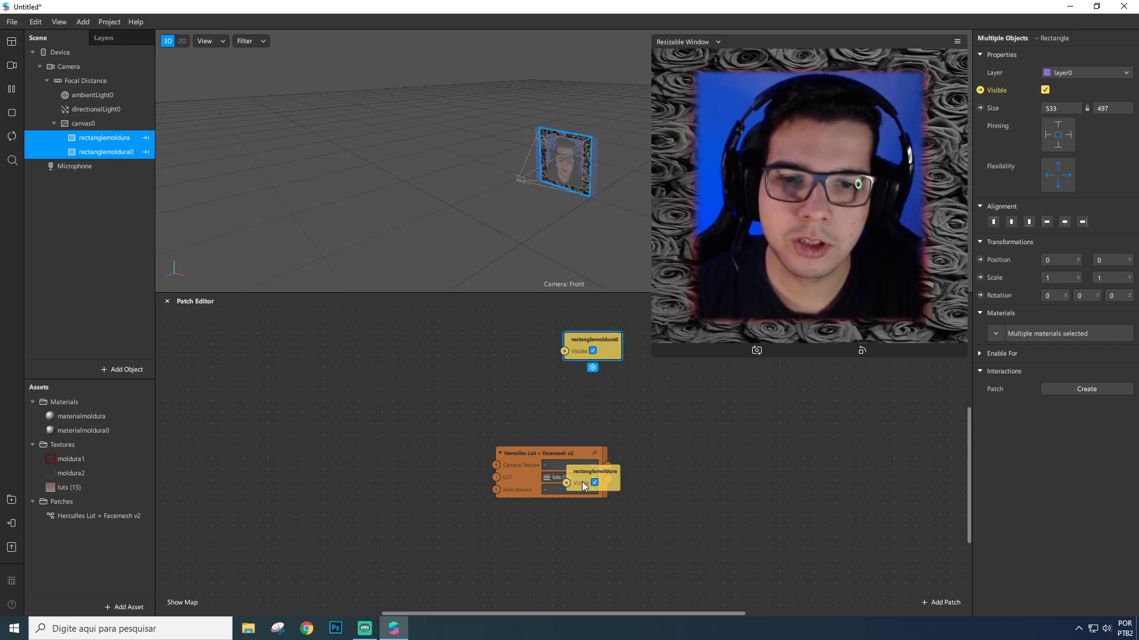
left_click_drag(582, 482, 573, 372)
scroll(511, 343, "up", 2)
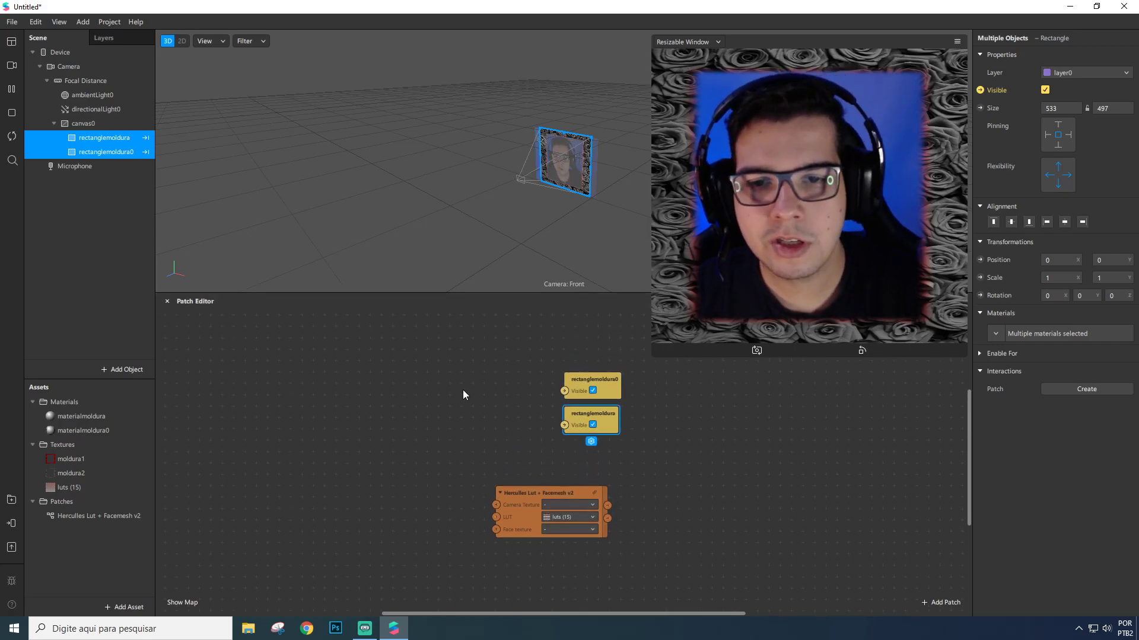
Add a Screen Tap patch beside the two rectangle visibility patches
right_click(432, 405)
left_click(432, 405)
double_click(418, 409)
type("scre")
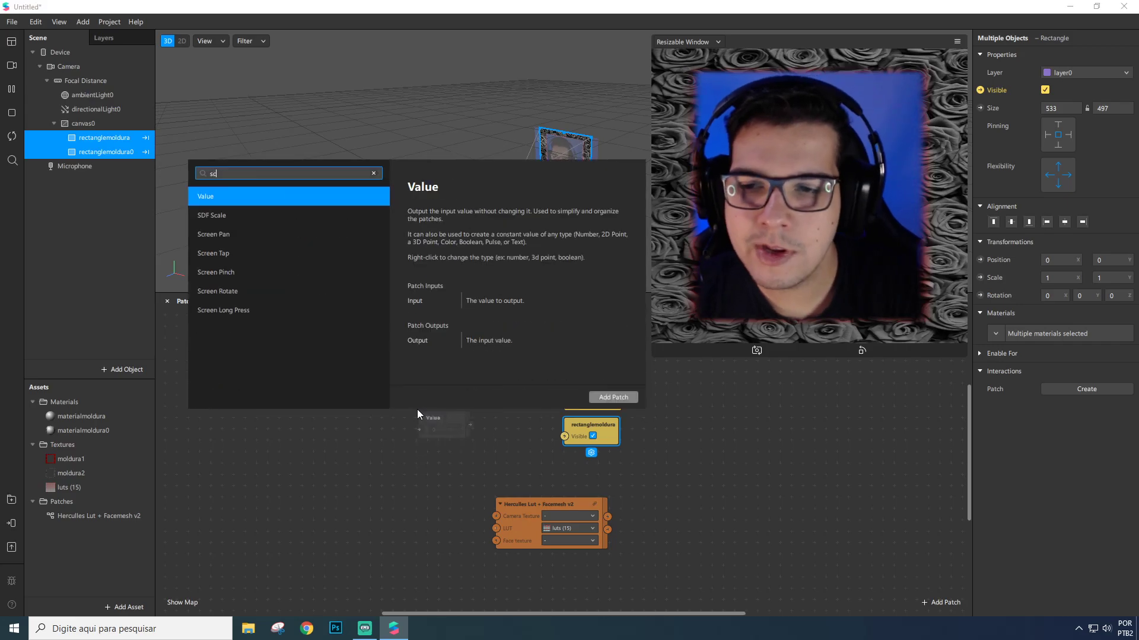
key("Down")
key("Return")
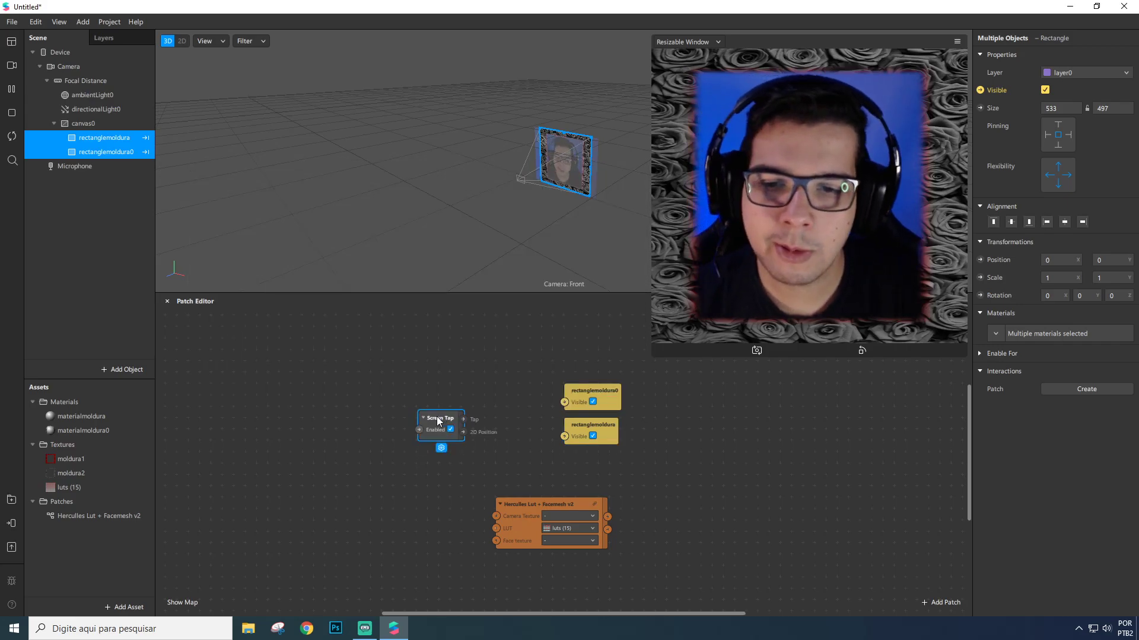
Move the Screen Tap patch clear and connect its Tap output through a Switch patch to rectanglemoldura0's Visible input
left_click_drag(437, 417, 396, 389)
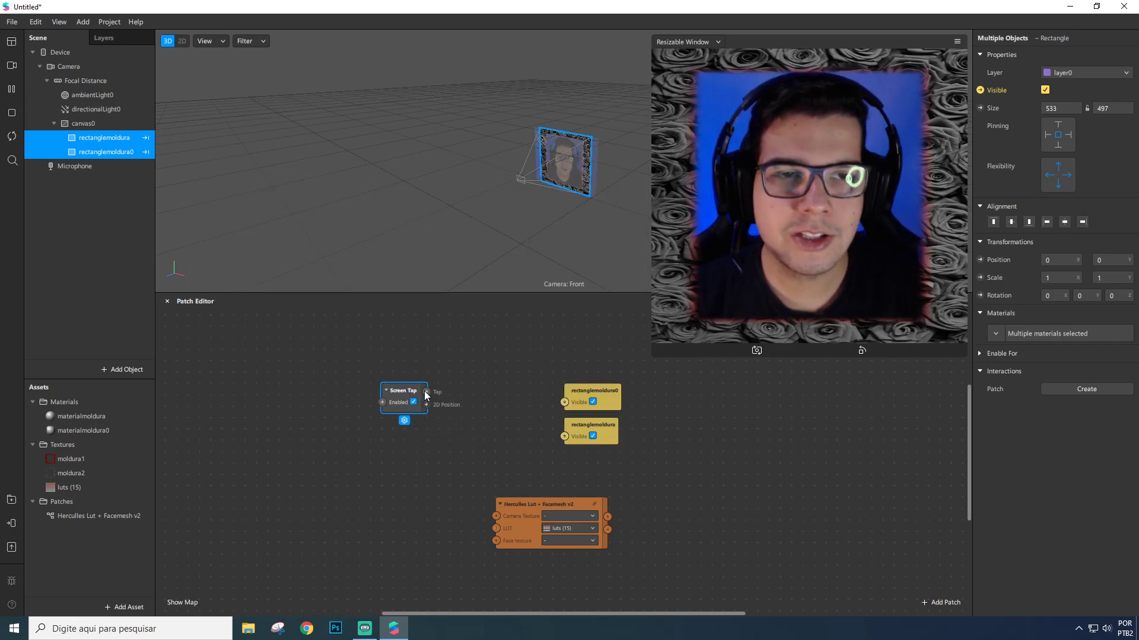
left_click_drag(425, 390, 564, 402)
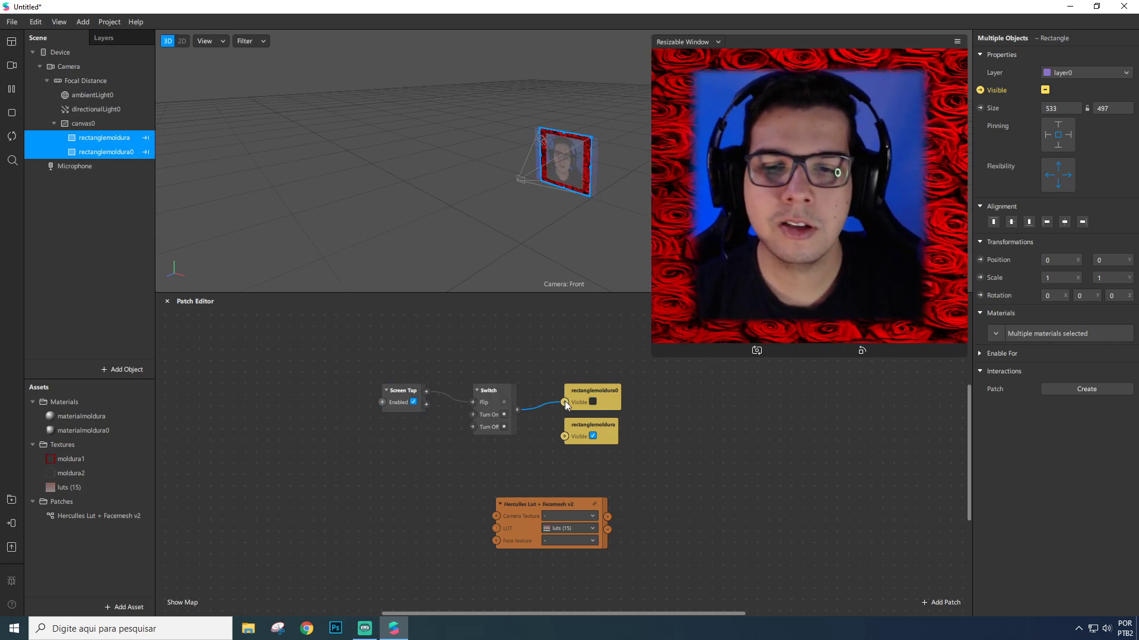
left_click(500, 394)
key("Delete")
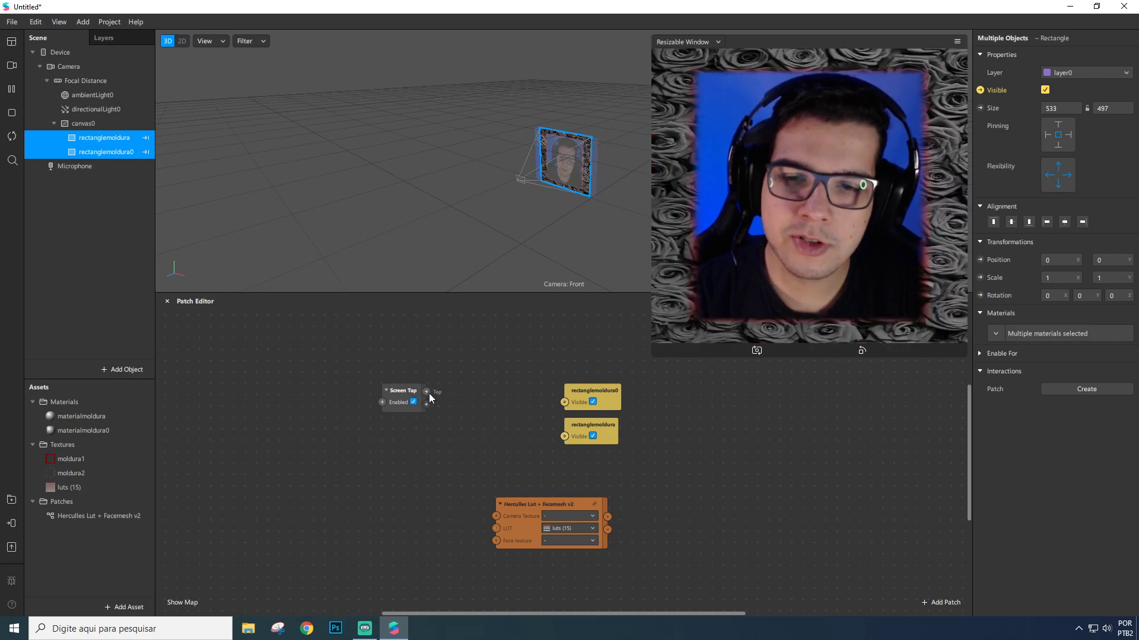
left_click_drag(552, 400, 564, 402)
left_click(488, 389)
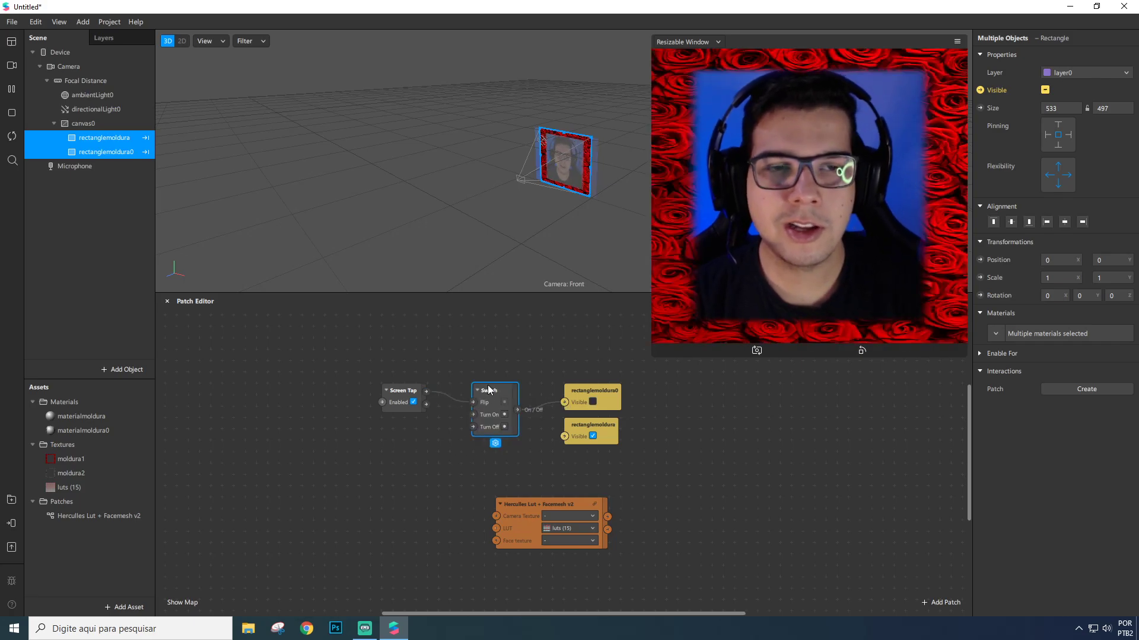
left_click_drag(481, 388, 470, 389)
left_click_drag(584, 401, 582, 382)
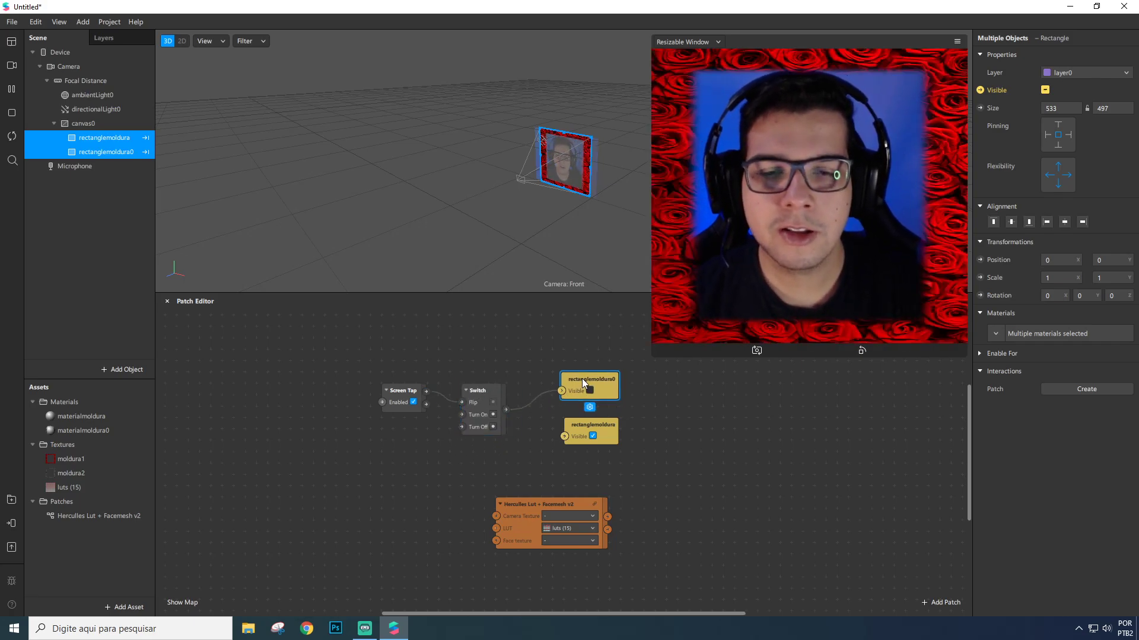
Tap the preview repeatedly to test how the Switch toggles the rectanglemoldura0 frame
left_click(875, 204)
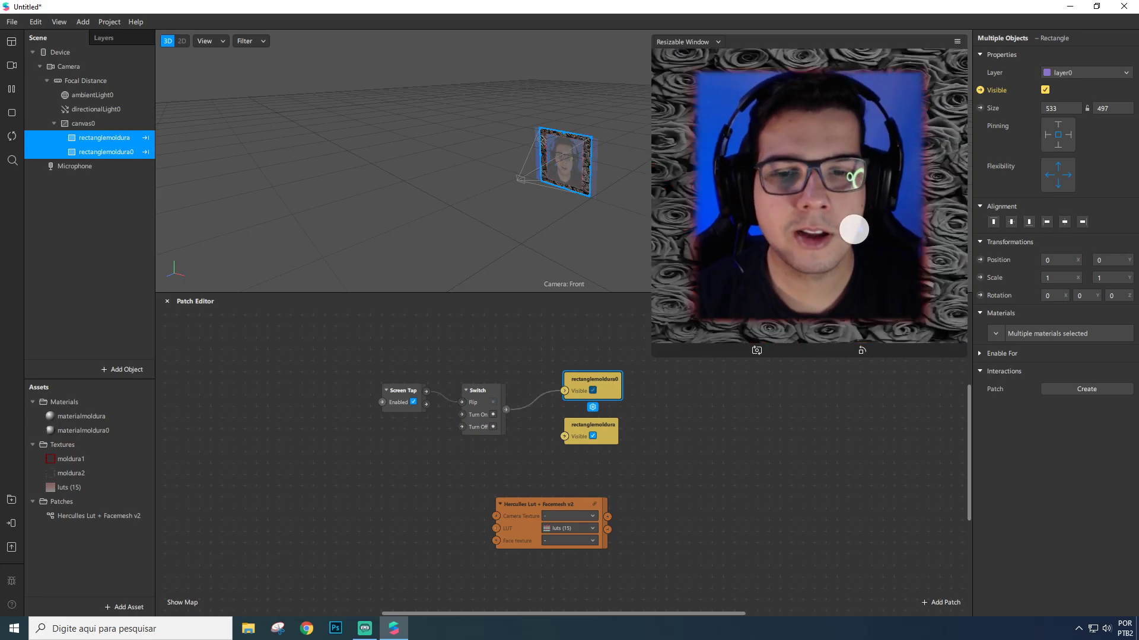
left_click(782, 265)
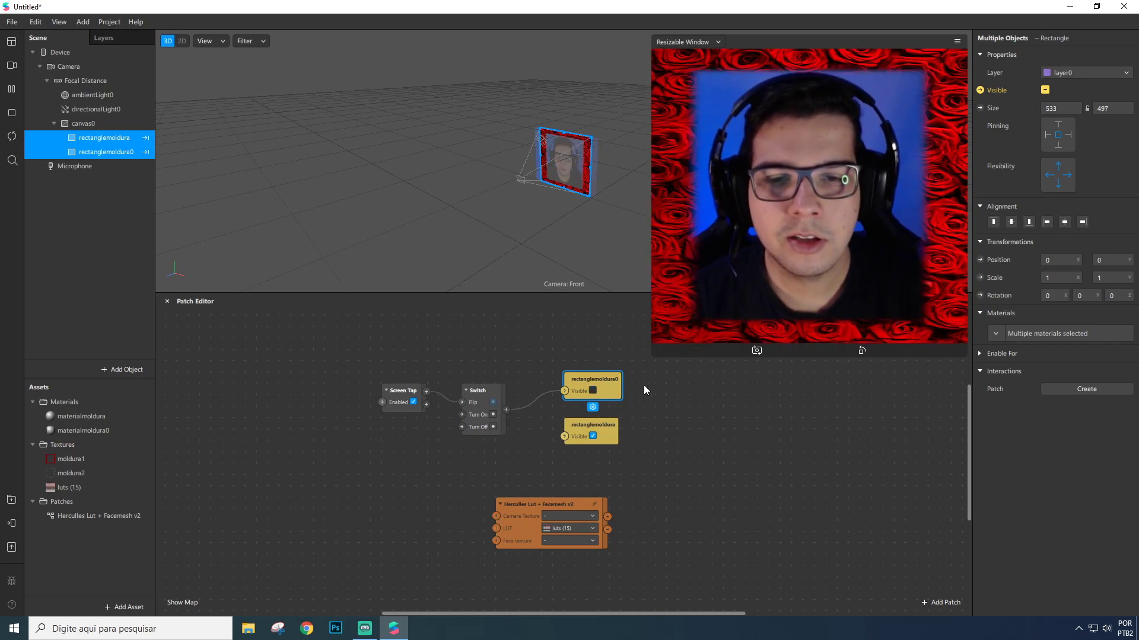
left_click(814, 243)
left_click(816, 242)
left_click(817, 242)
left_click(840, 237)
left_click(842, 238)
left_click(841, 238)
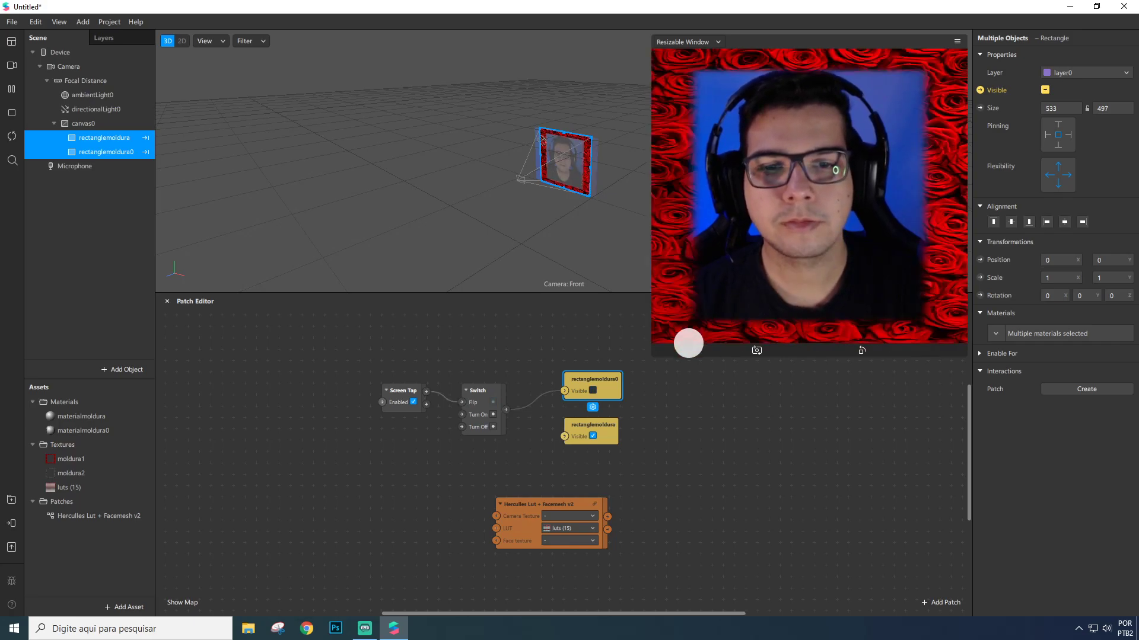
Swap the positions of the two rectangle patches and connect the Switch output to rectanglemoldura's Visible input instead
left_click_drag(589, 378, 671, 446)
left_click_drag(593, 425, 605, 368)
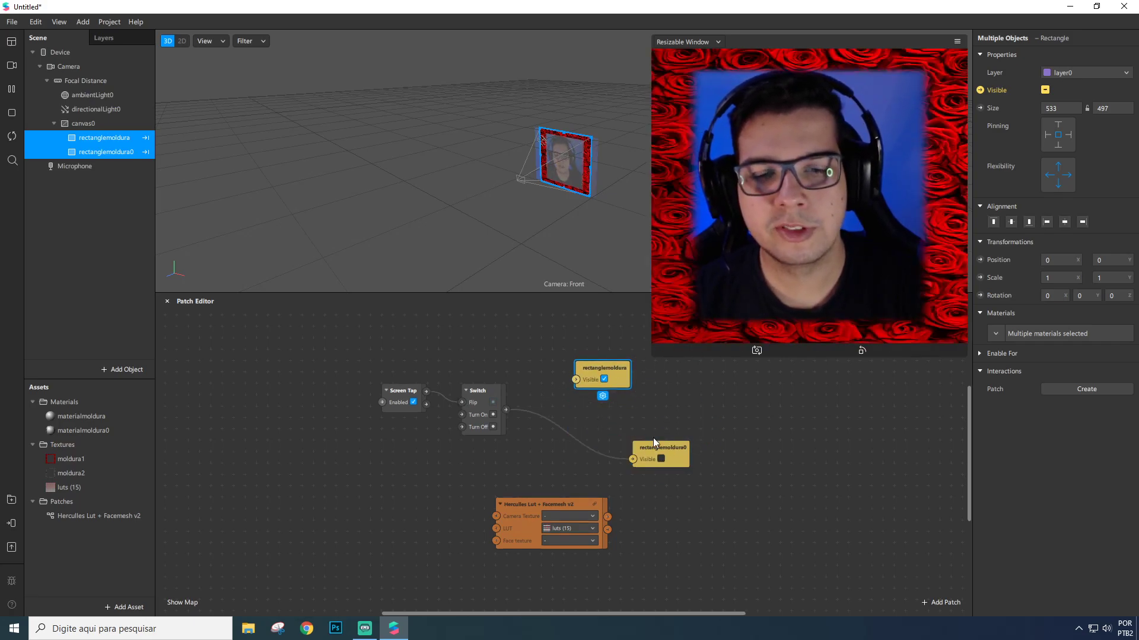
left_click_drag(655, 447, 598, 425)
left_click_drag(564, 370, 577, 379)
left_click_drag(594, 369, 583, 369)
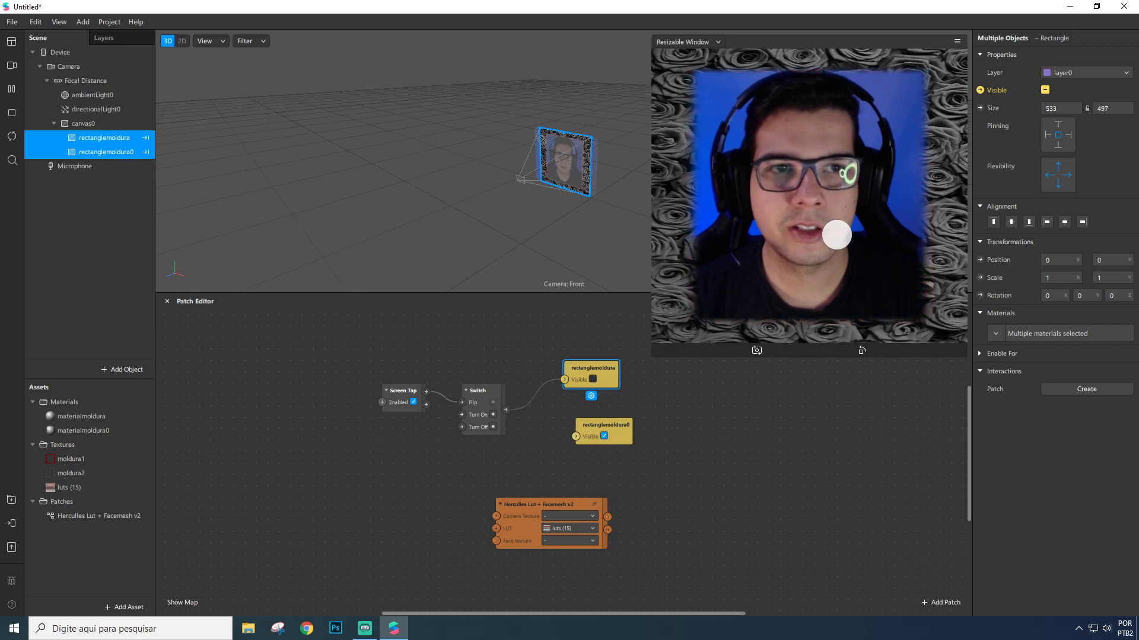
Insert a Not patch between the Switch output and rectanglemoldura0's Visible input, spacing out the surrounding patches
left_click_drag(496, 393, 491, 371)
left_click_drag(580, 366, 558, 343)
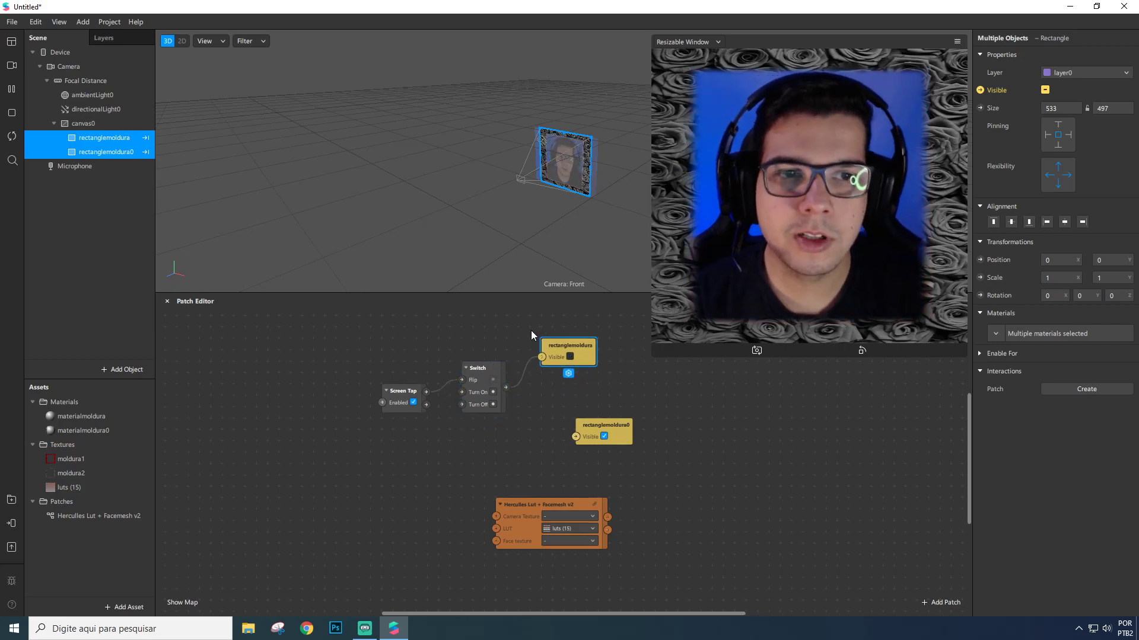
double_click(516, 412)
left_click(518, 415)
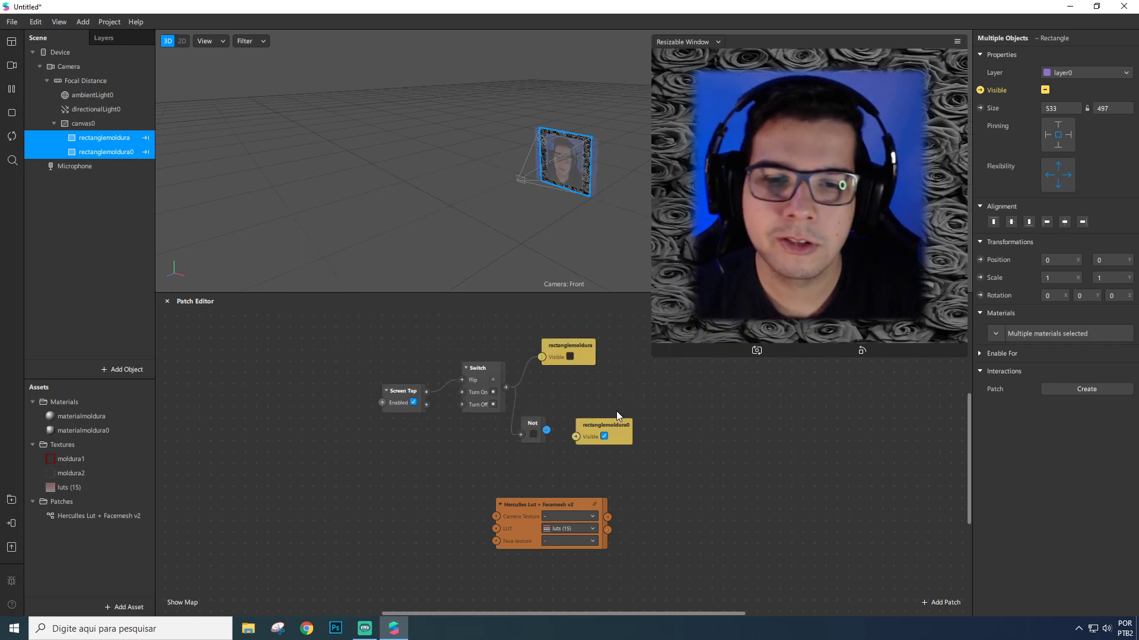
left_click_drag(603, 420, 607, 400)
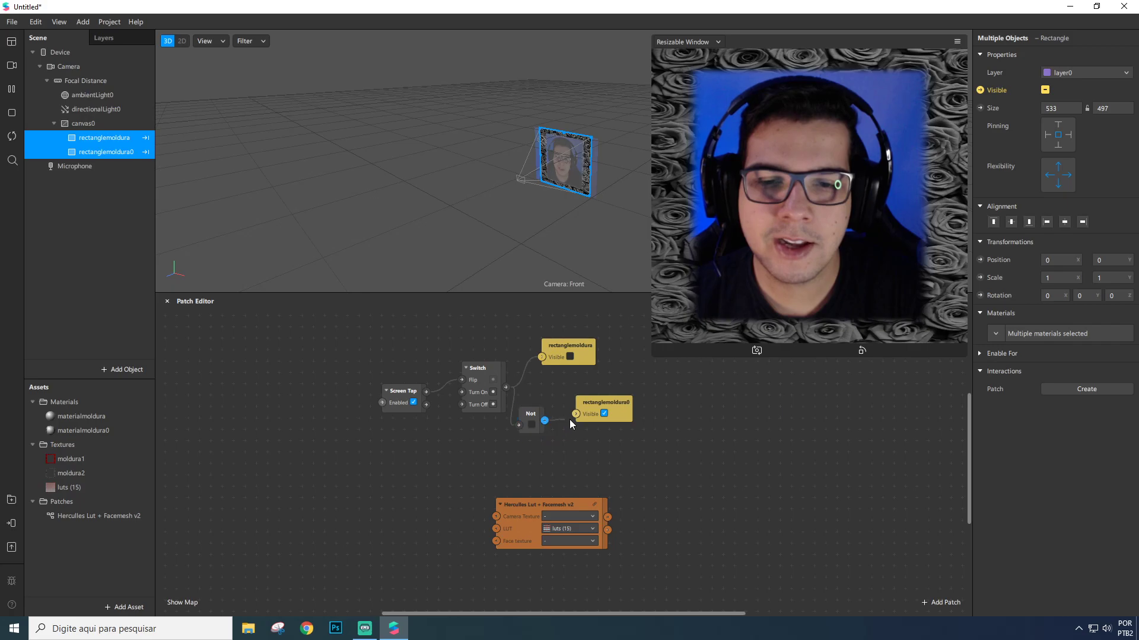
left_click_drag(540, 415, 626, 403)
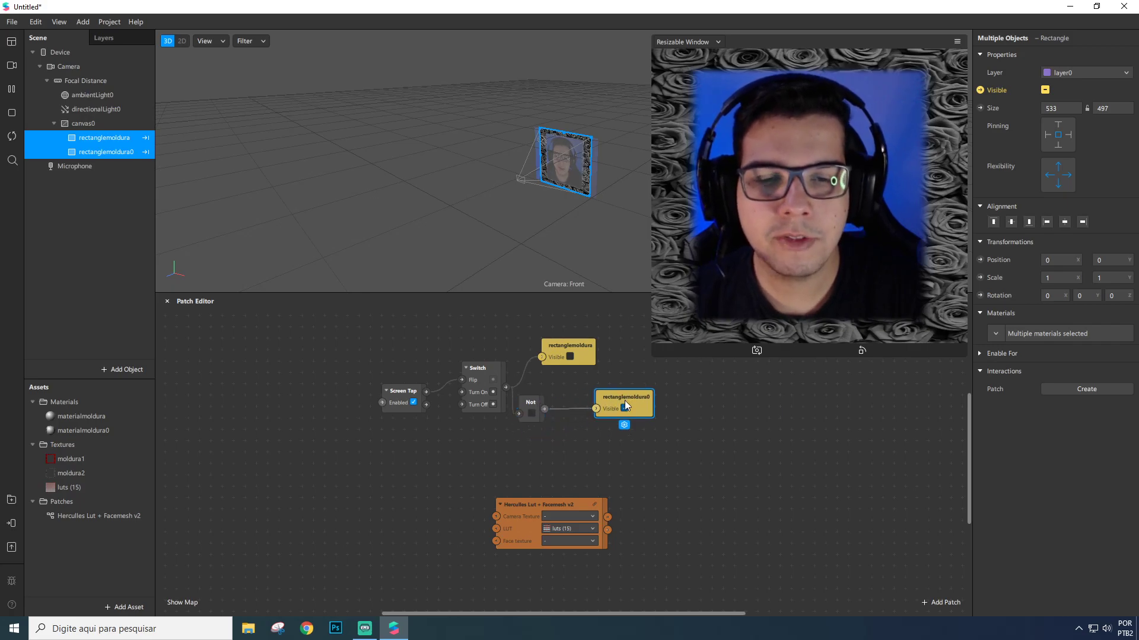
left_click_drag(541, 409, 564, 409)
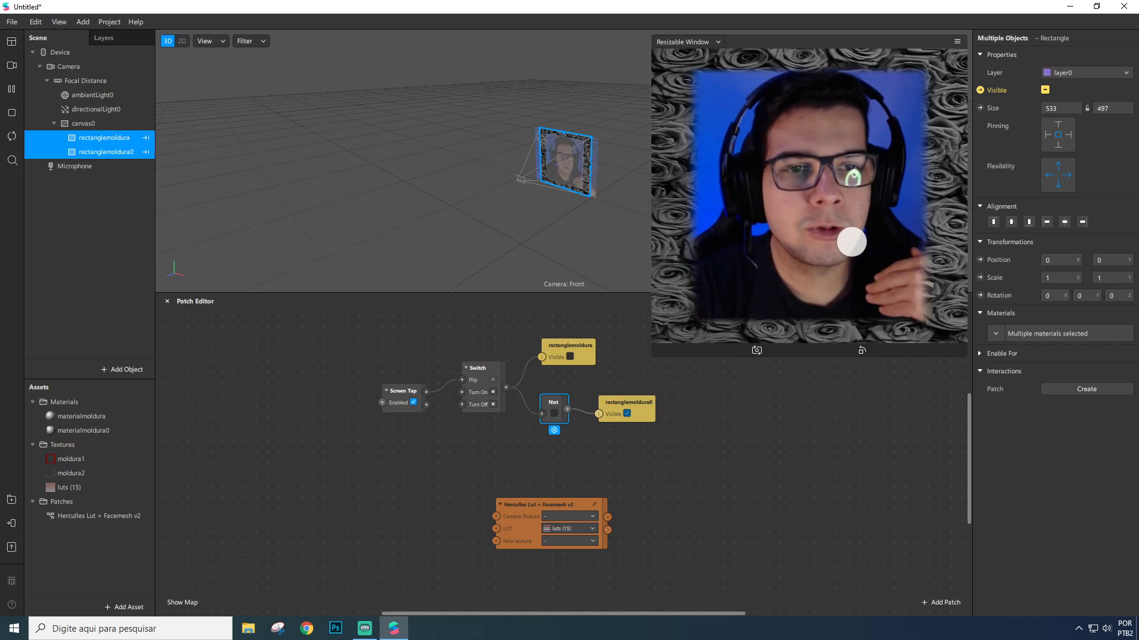
Tap the preview repeatedly to test the alternation between the two frames
left_click(888, 210)
left_click(881, 228)
left_click(881, 228)
left_click(882, 228)
left_click(882, 228)
left_click(882, 228)
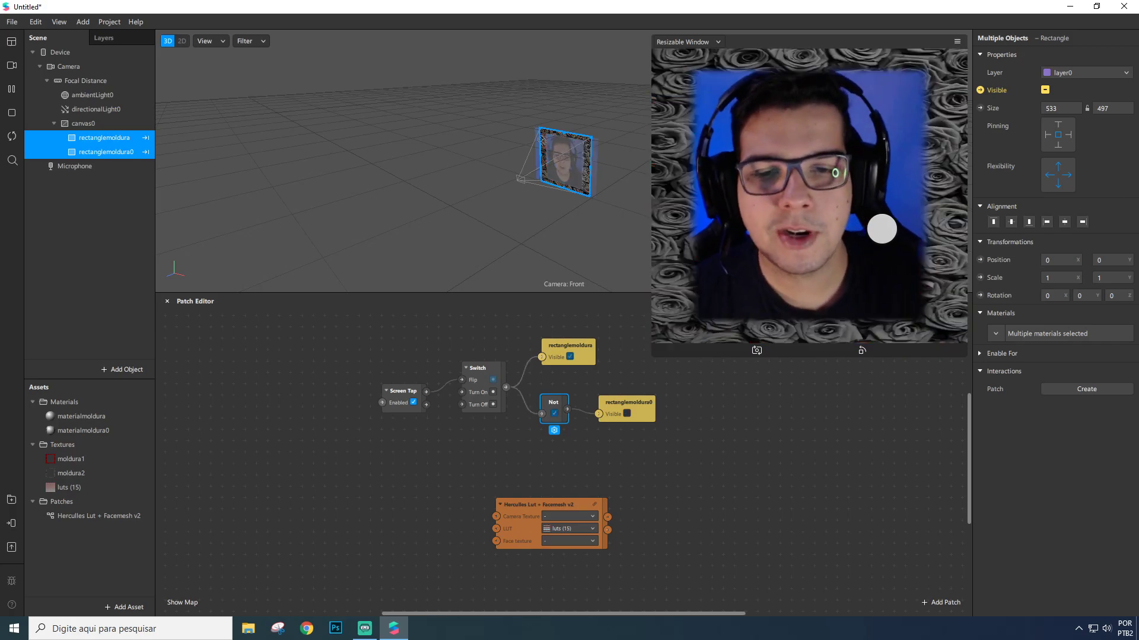
left_click(882, 228)
left_click(881, 229)
left_click(882, 229)
left_click(881, 228)
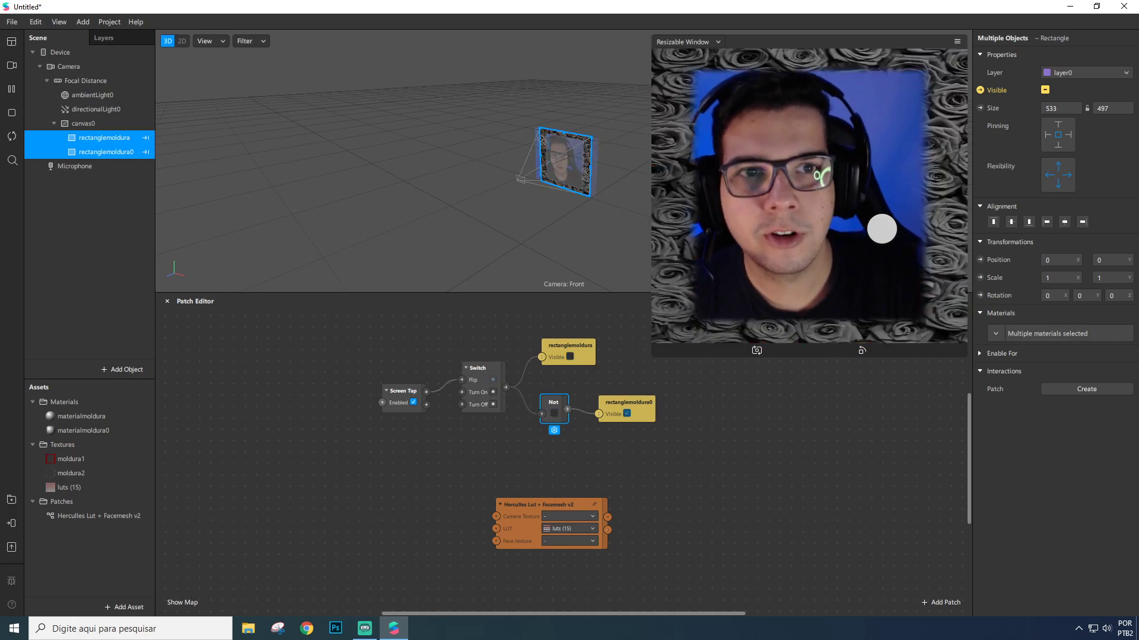
left_click(882, 228)
left_click(881, 228)
left_click(881, 229)
left_click(881, 227)
left_click(882, 227)
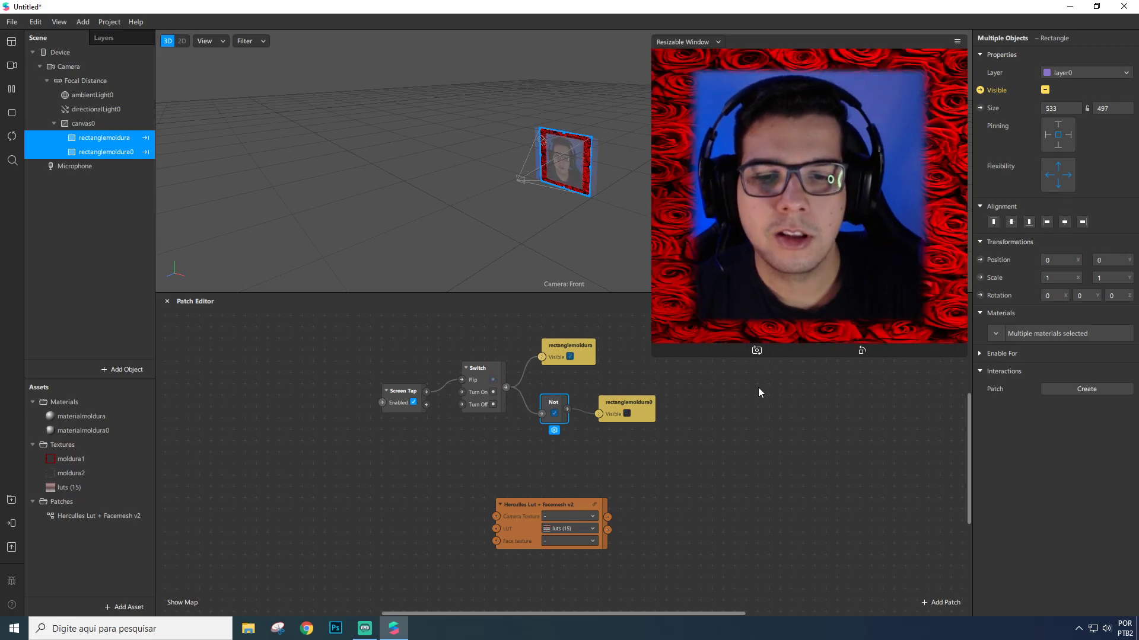
left_click(688, 480)
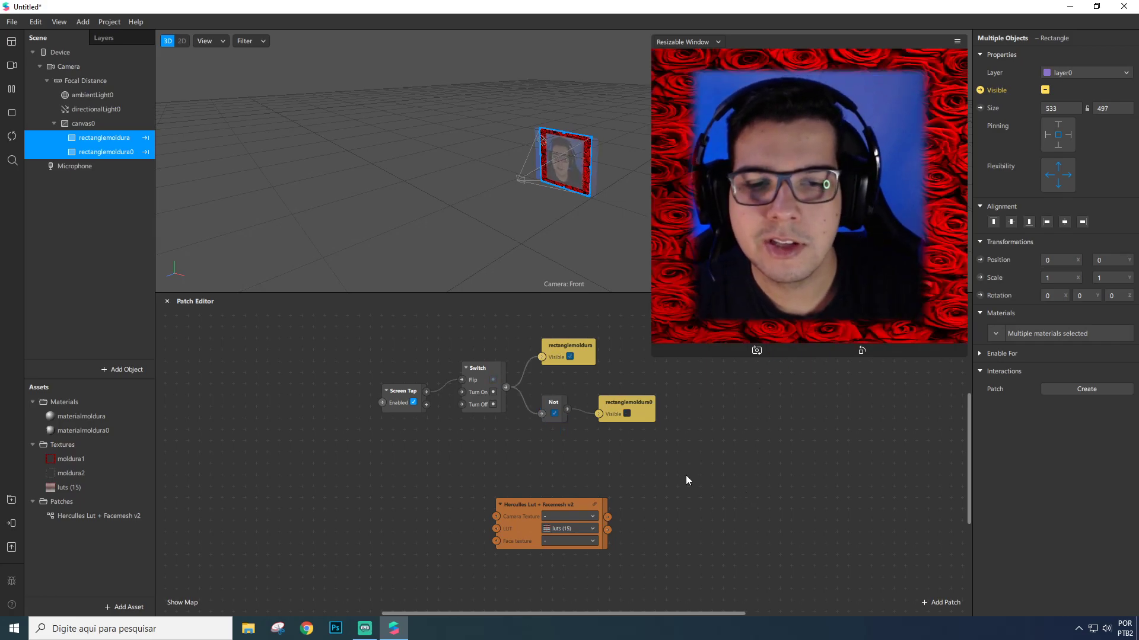
Add a new rectangle to the canvas and name it rectanglelut
right_click(91, 200)
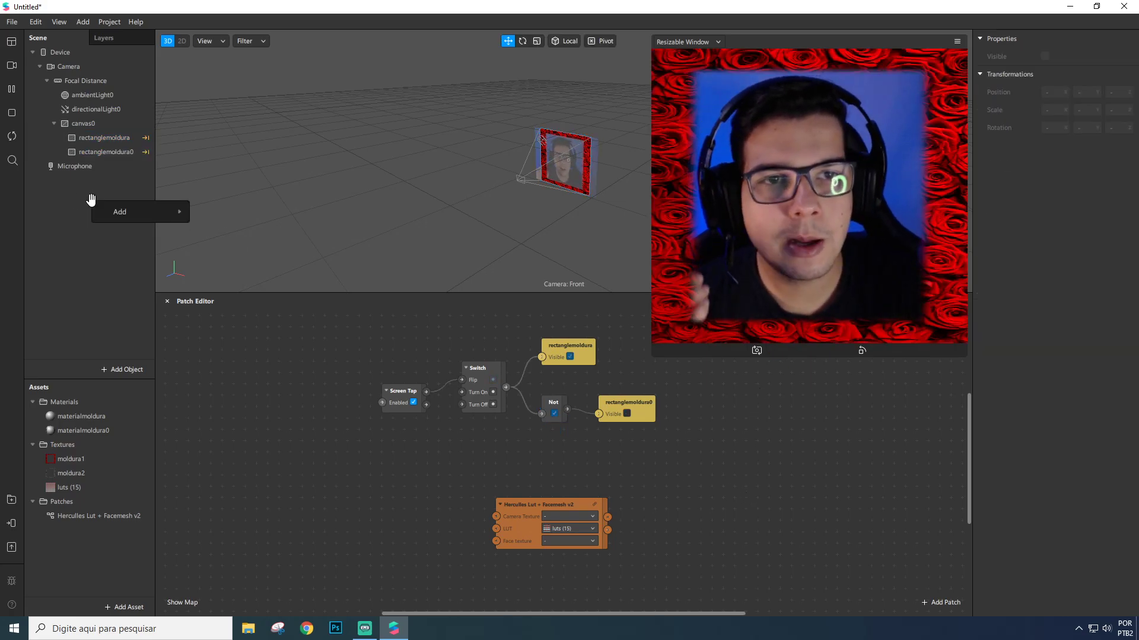
mouse_move(134, 211)
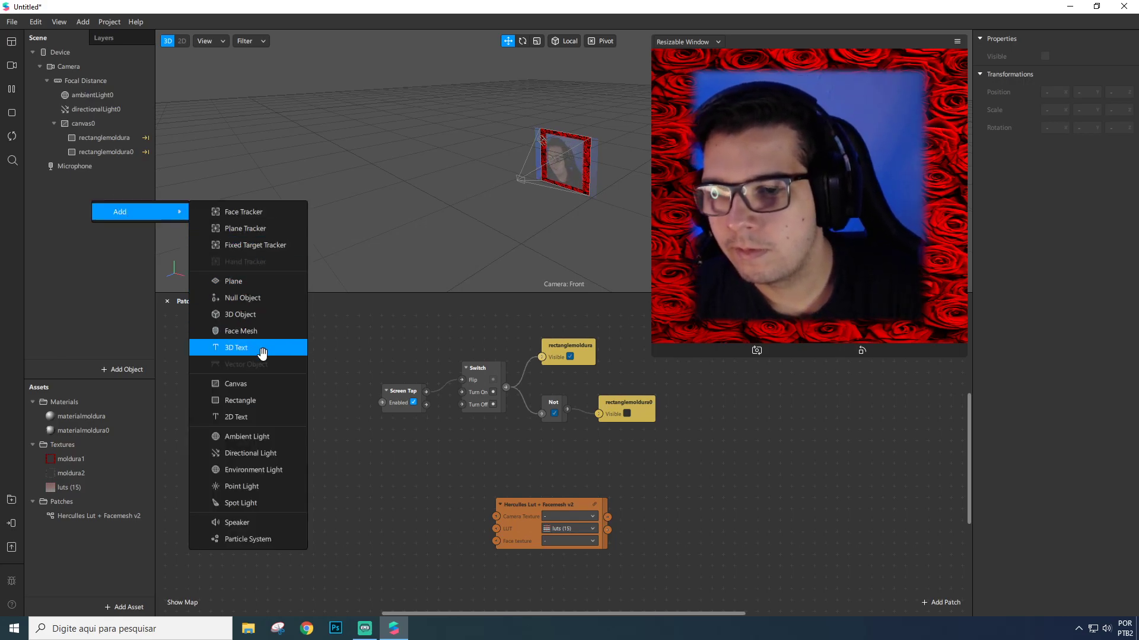
left_click(262, 401)
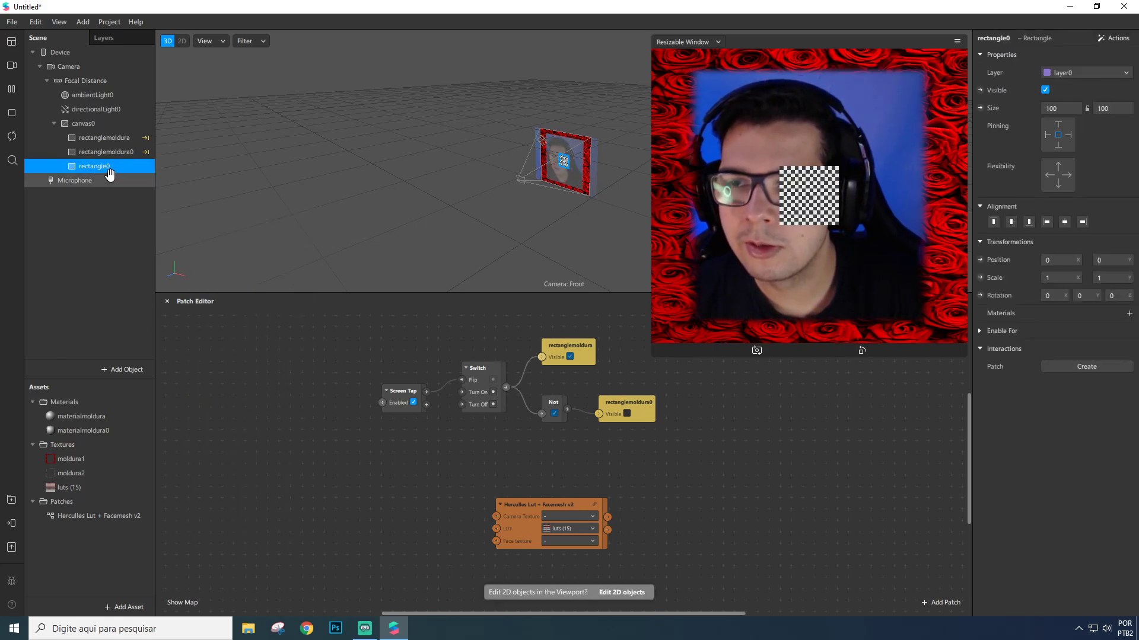
right_click(89, 211)
left_click(113, 165)
double_click(119, 168)
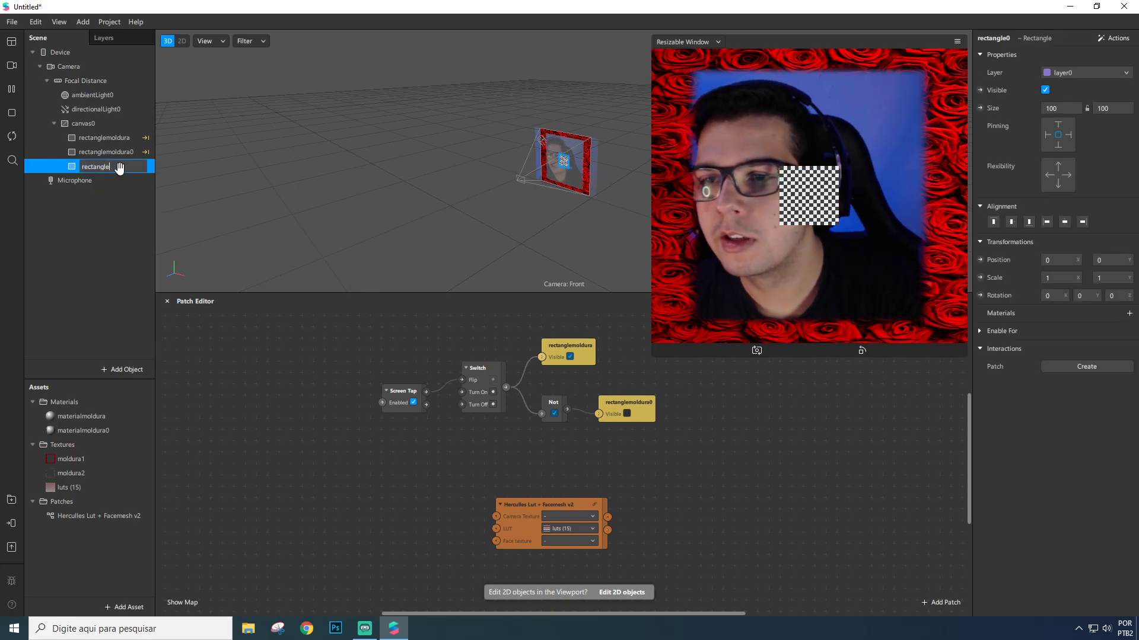
type("lut")
key("Return")
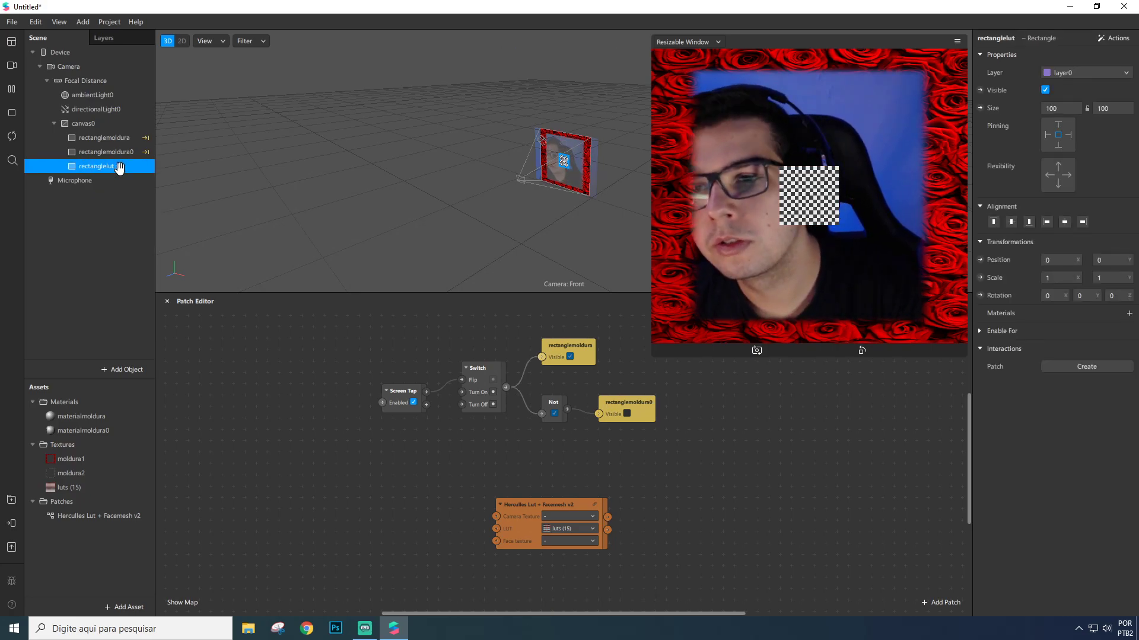
Make rectanglelut fill the canvas's full width and height and create a new material for it
left_click(1058, 130)
left_click_drag(1048, 110, 1114, 320)
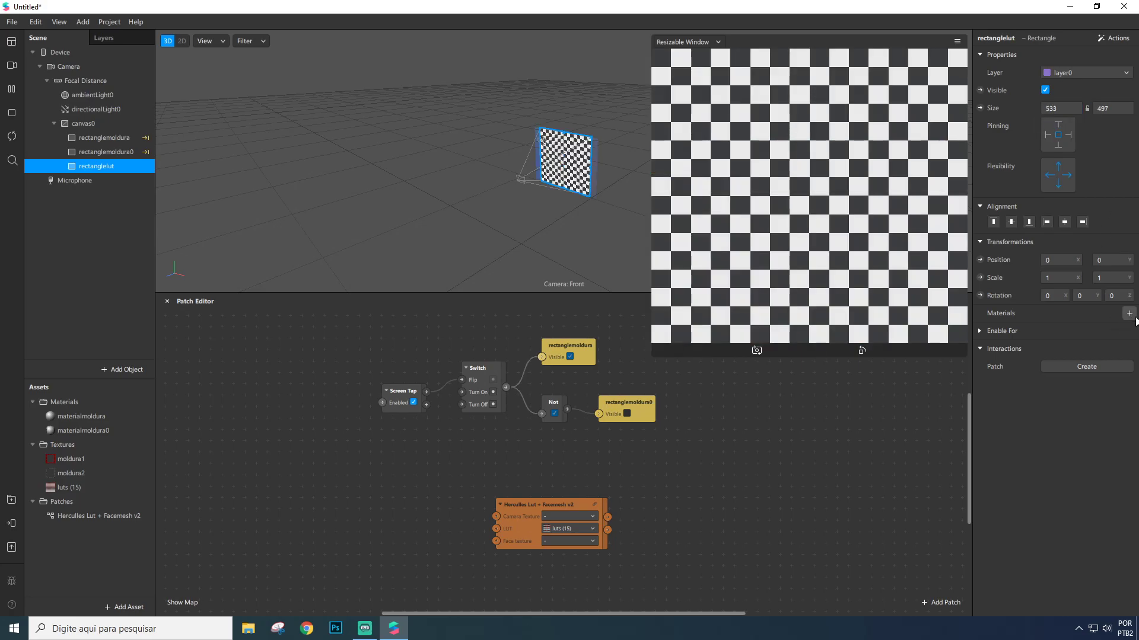
left_click(1129, 313)
left_click(1055, 368)
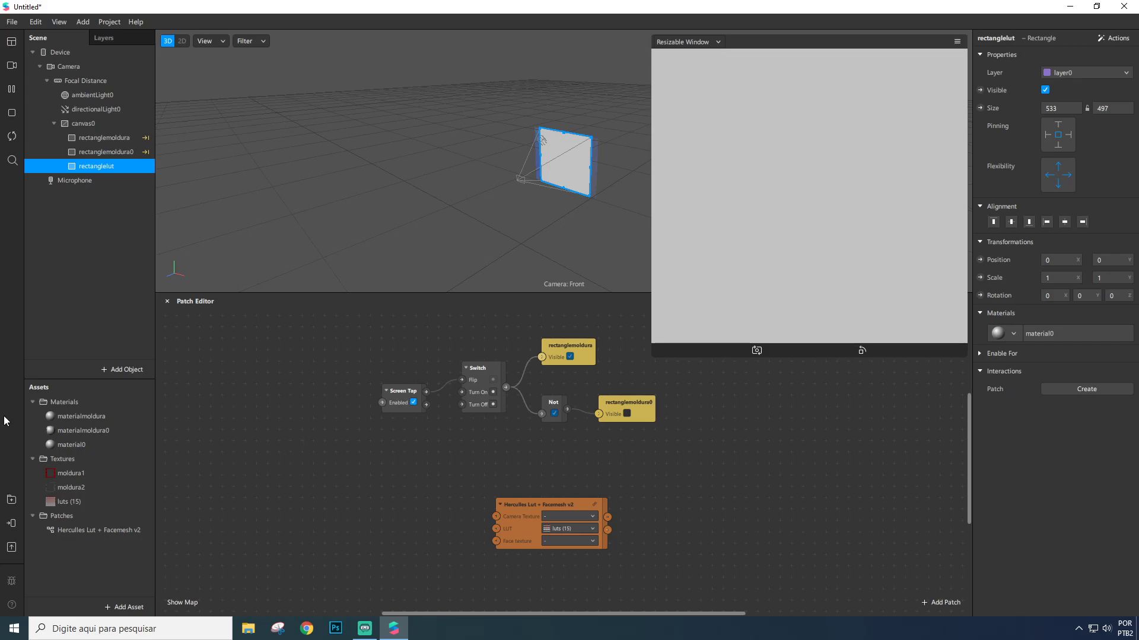
Rename the new material materiallut and set its shader type to Flat
left_click(89, 446)
left_click(90, 446)
type("lut")
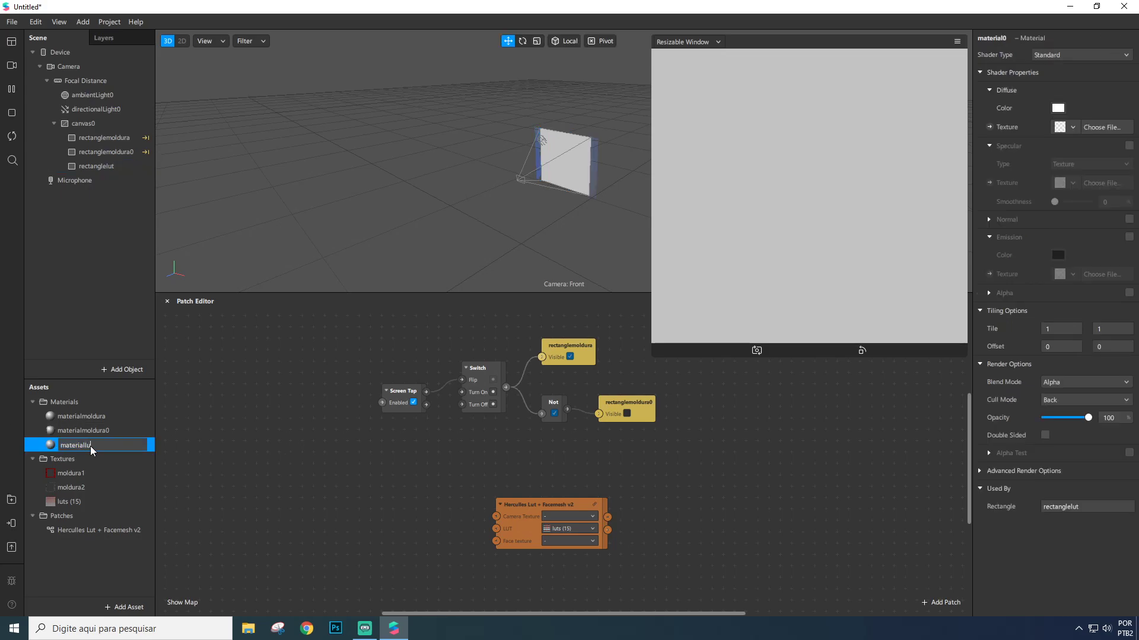
key("Return")
left_click(1081, 54)
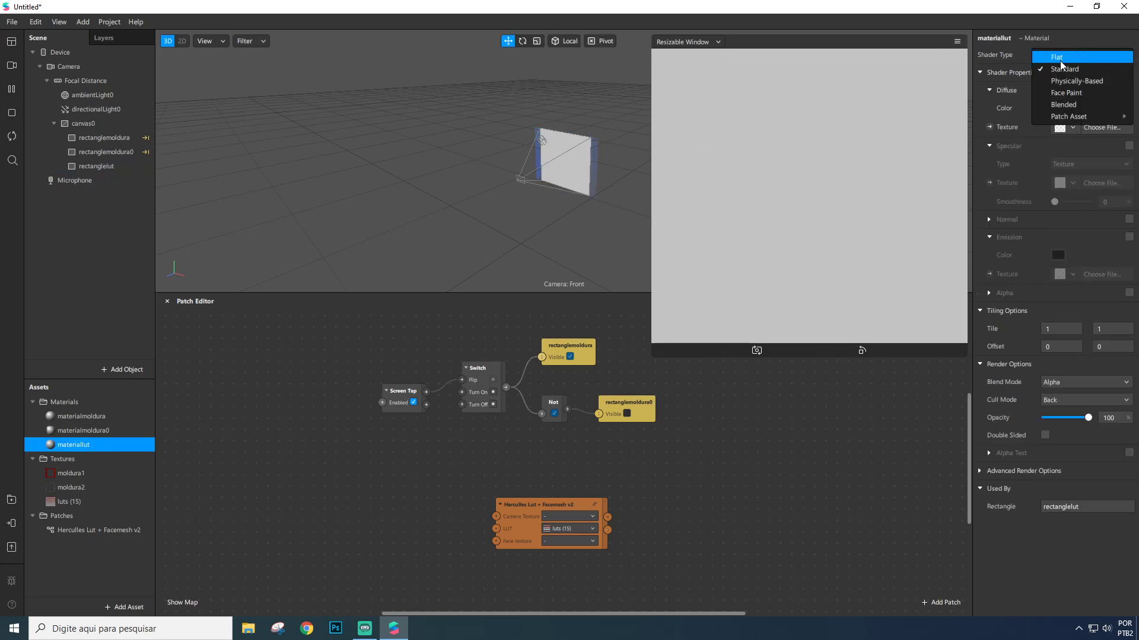
left_click(1061, 59)
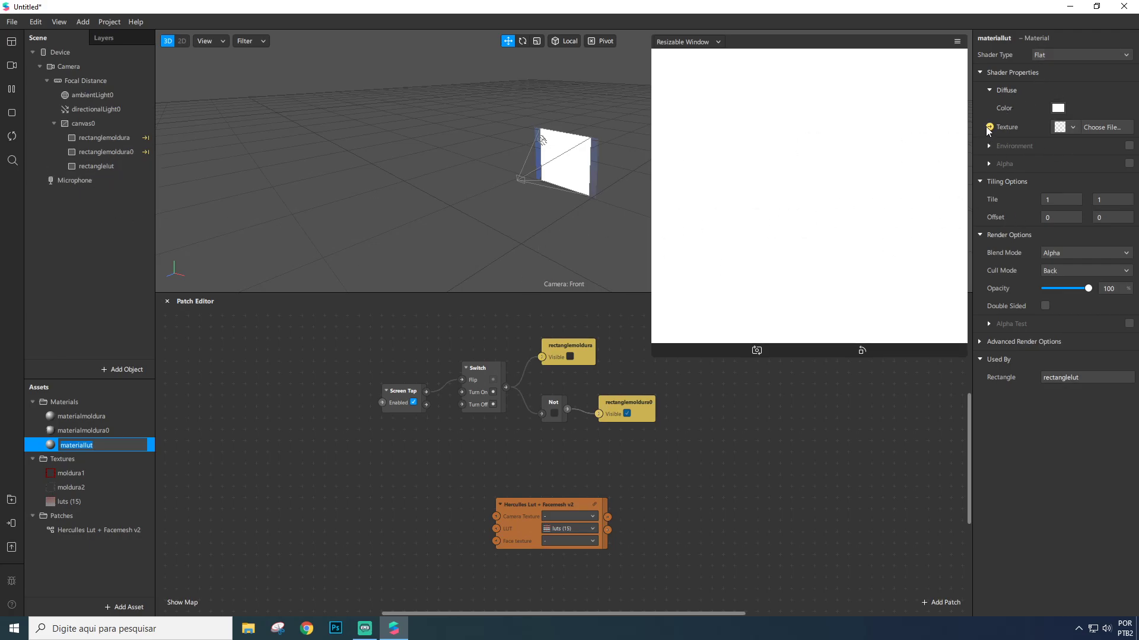
Create a Diffuse Texture patch for materiallut, place it beside the Herculles Lut + Facemesh v2 patch, and delete the Herculles patch
left_click(989, 127)
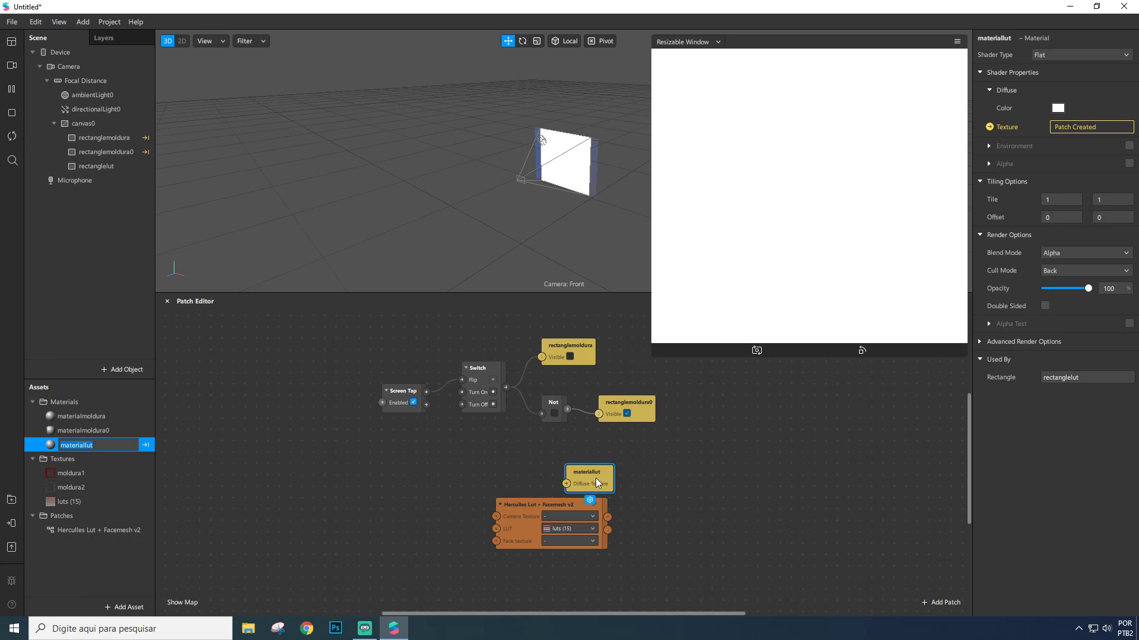
left_click(688, 527)
mouse_move(547, 504)
left_mouse_down()
mouse_move(543, 515)
mouse_move(547, 504)
left_mouse_up()
left_click_drag(683, 503, 674, 517)
left_click(471, 497)
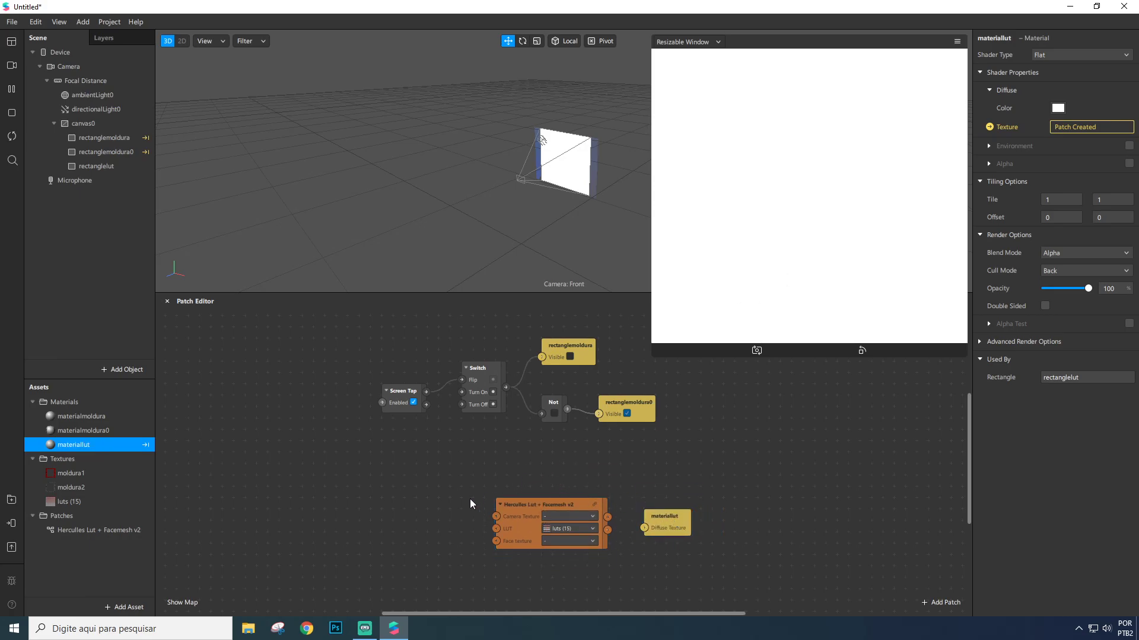
left_click(501, 508)
key("Delete")
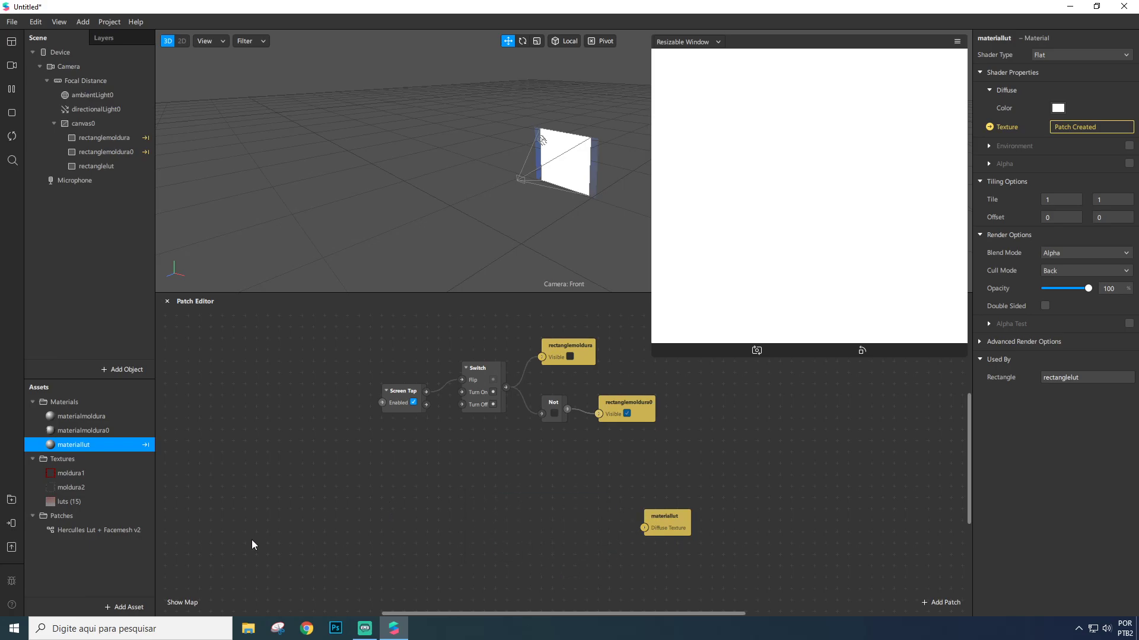
Add a face mesh to the scene with Eyes and Mouth turned off, and create a new material for it
right_click(75, 228)
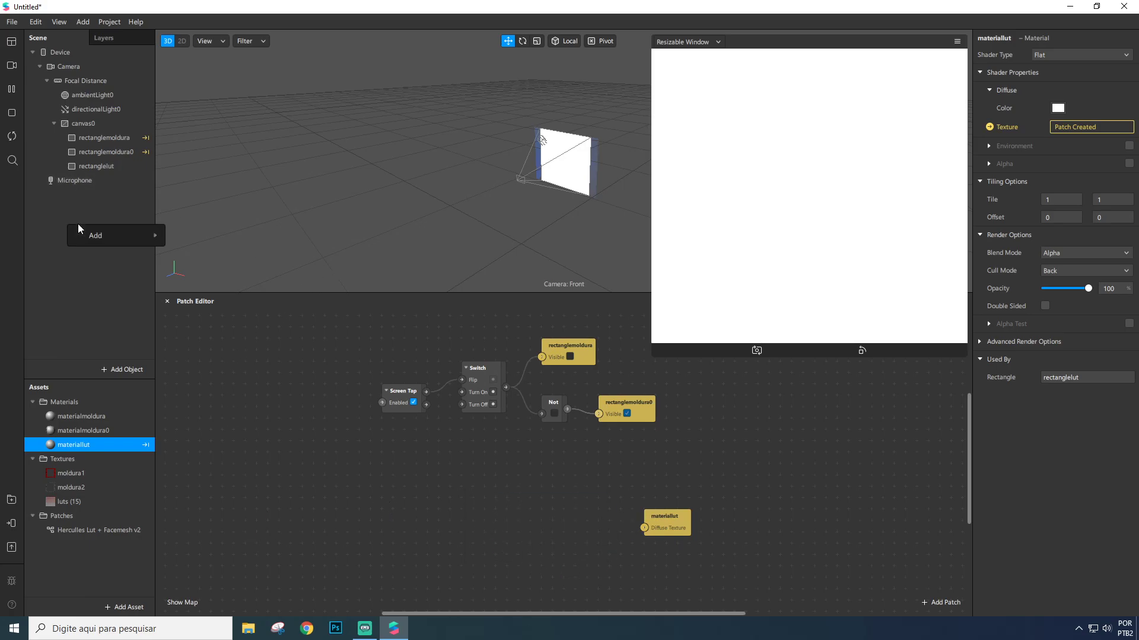
mouse_move(147, 243)
left_click(229, 355)
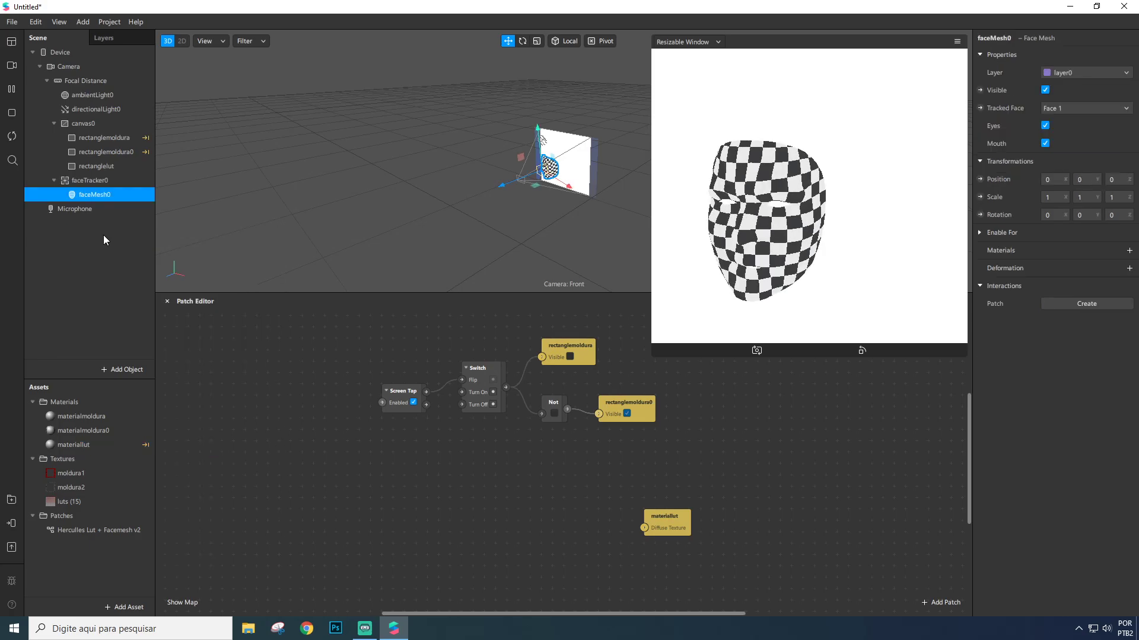
left_click(1045, 126)
left_click(1045, 144)
left_click(1129, 250)
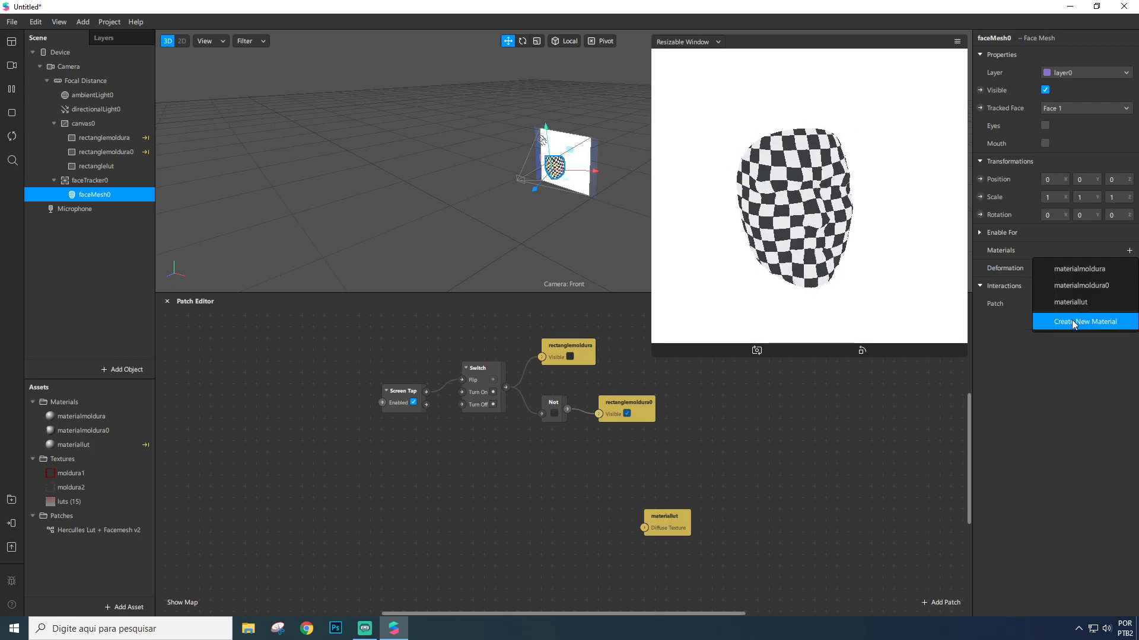
left_click(1067, 321)
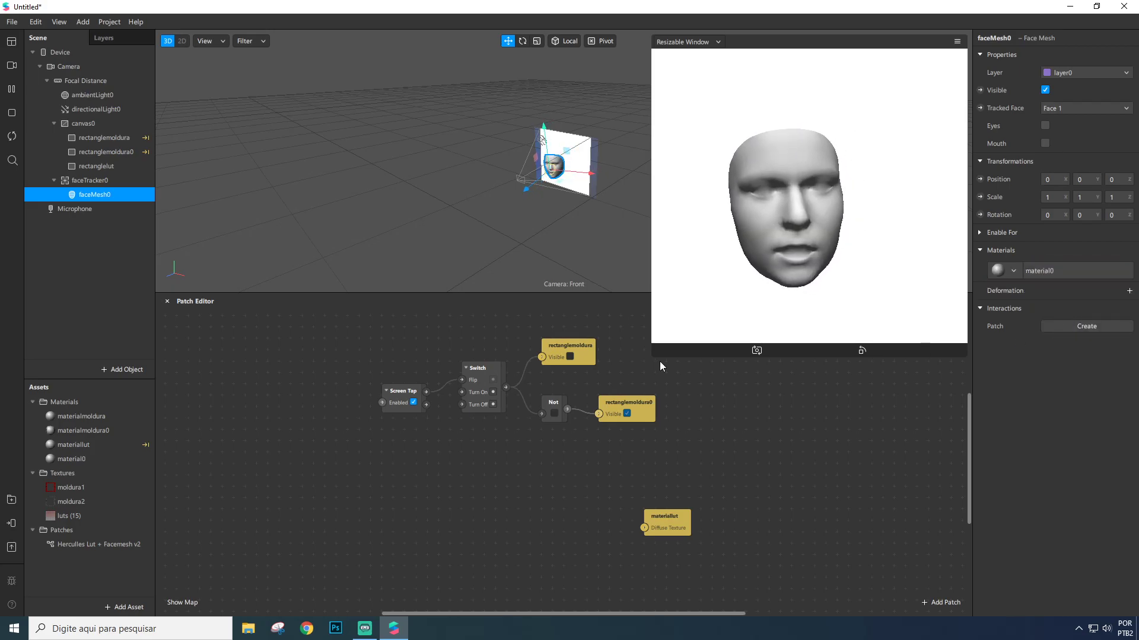
Rename the face mesh's new material materialrosto and set its shader type to Flat
double_click(110, 460)
type("materialrosto")
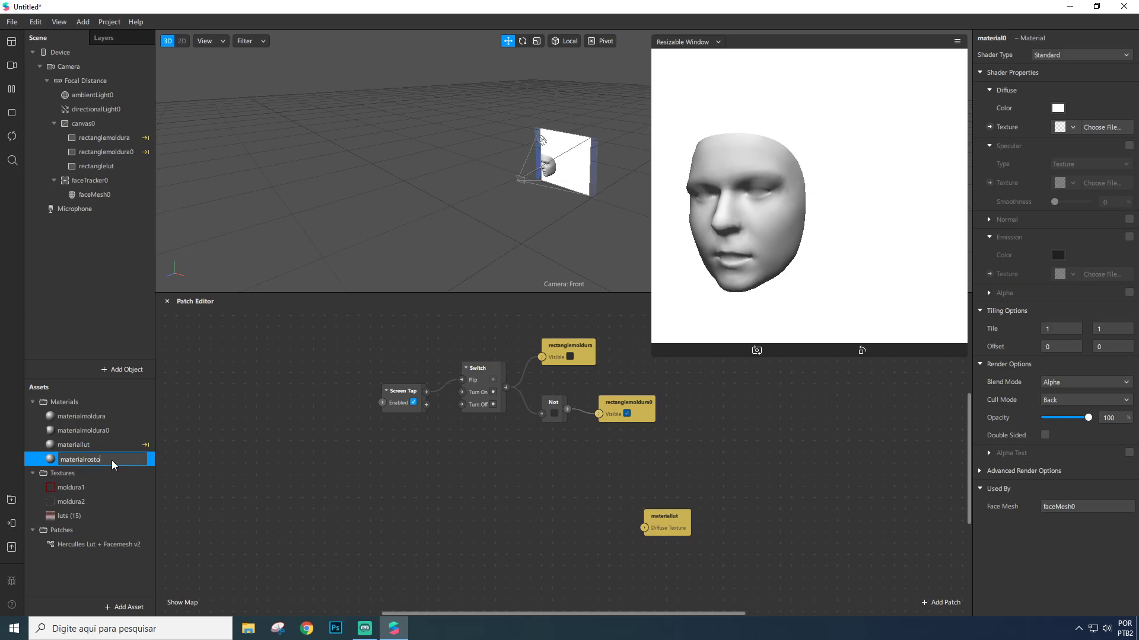
key("Return")
left_click(1068, 54)
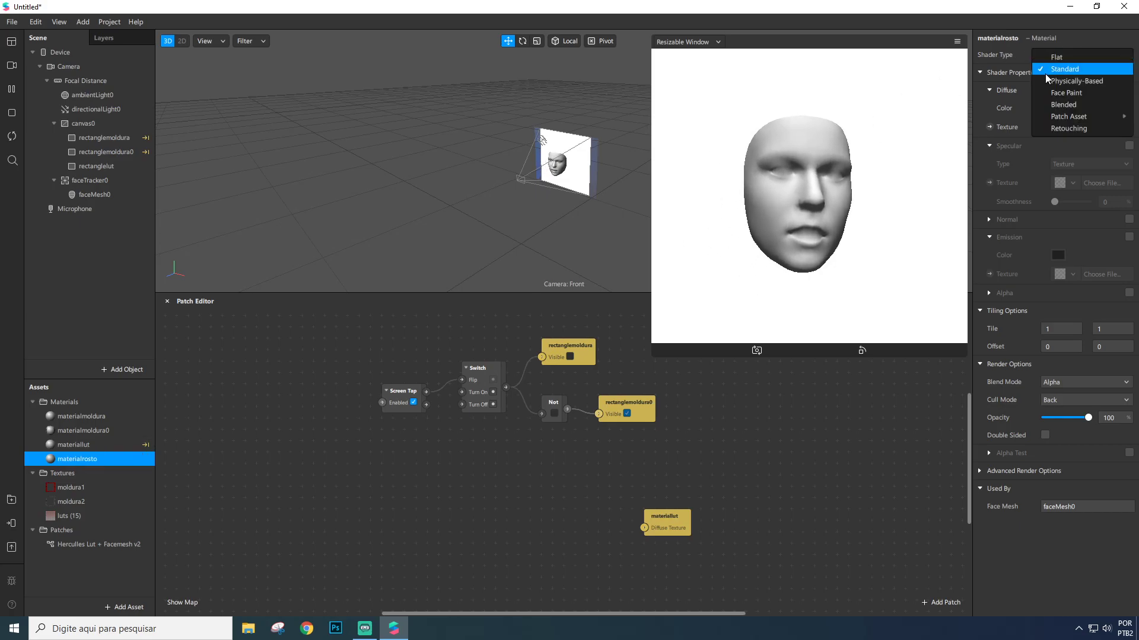
left_click(1061, 57)
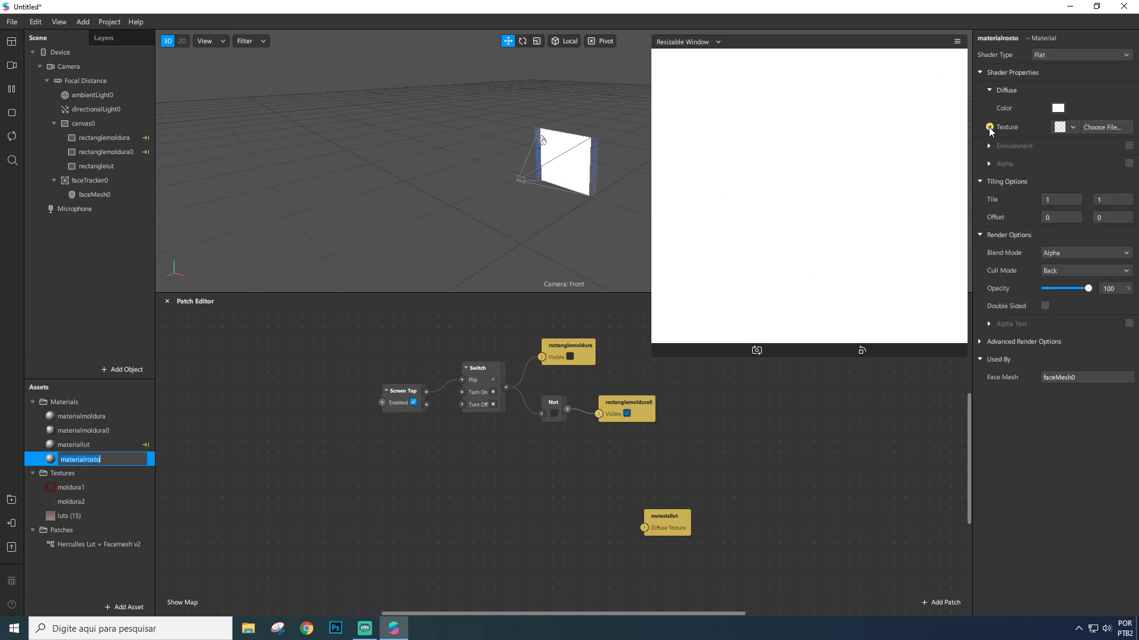
Create a Diffuse Texture patch for materialrosto below the materiallut patch, and add the Herculles Lut + Facemesh v2 patch beside them
left_click(989, 127)
left_click_drag(582, 471, 660, 550)
left_click(612, 506)
scroll(256, 586, "down", 1)
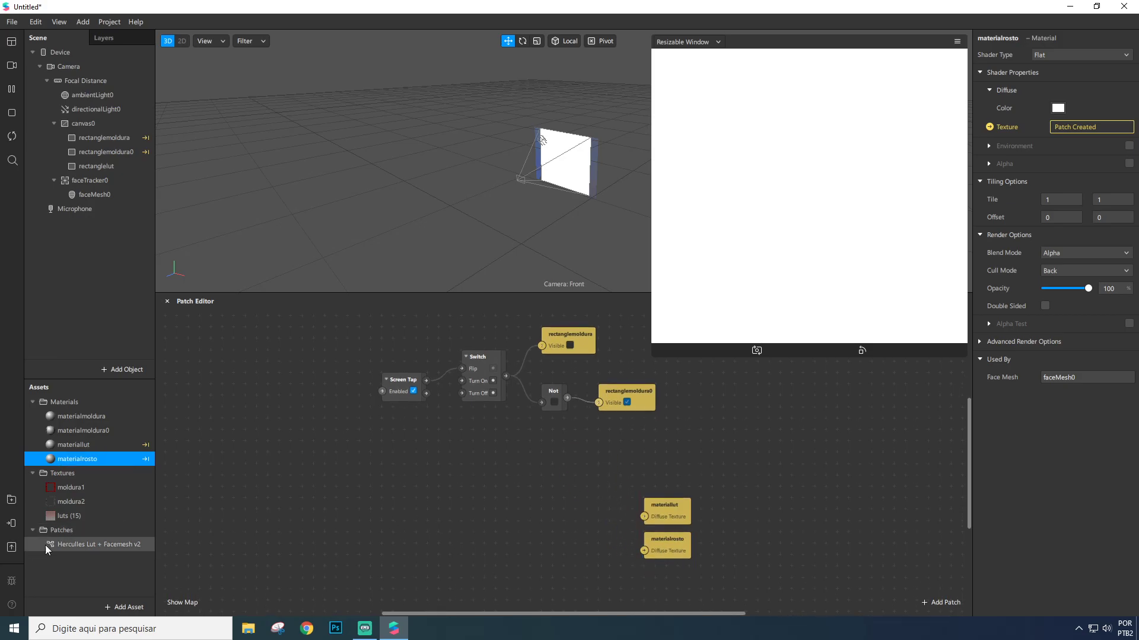
left_click_drag(73, 546, 526, 505)
left_click(455, 476)
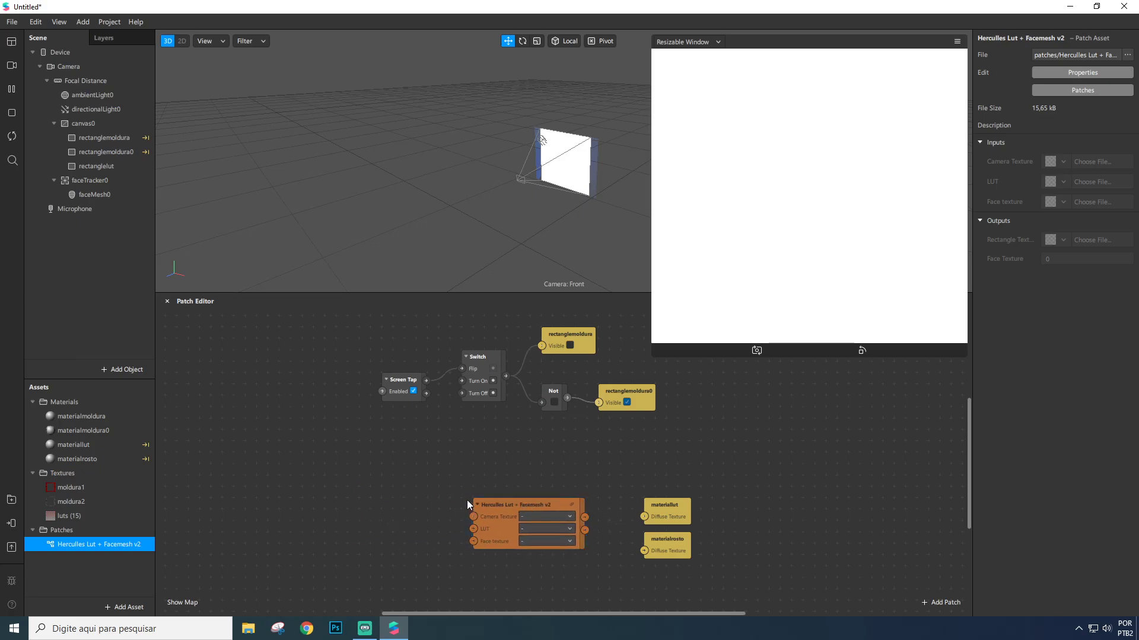
Extract a texture from the camera and another from faceTracker0
left_click(65, 69)
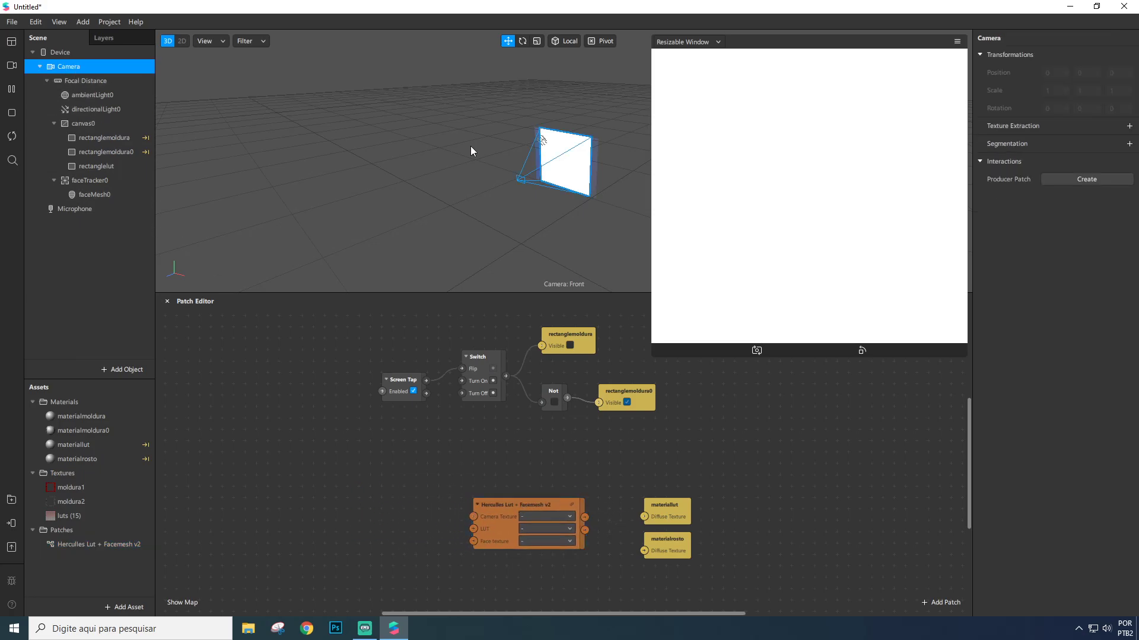
left_click(1129, 126)
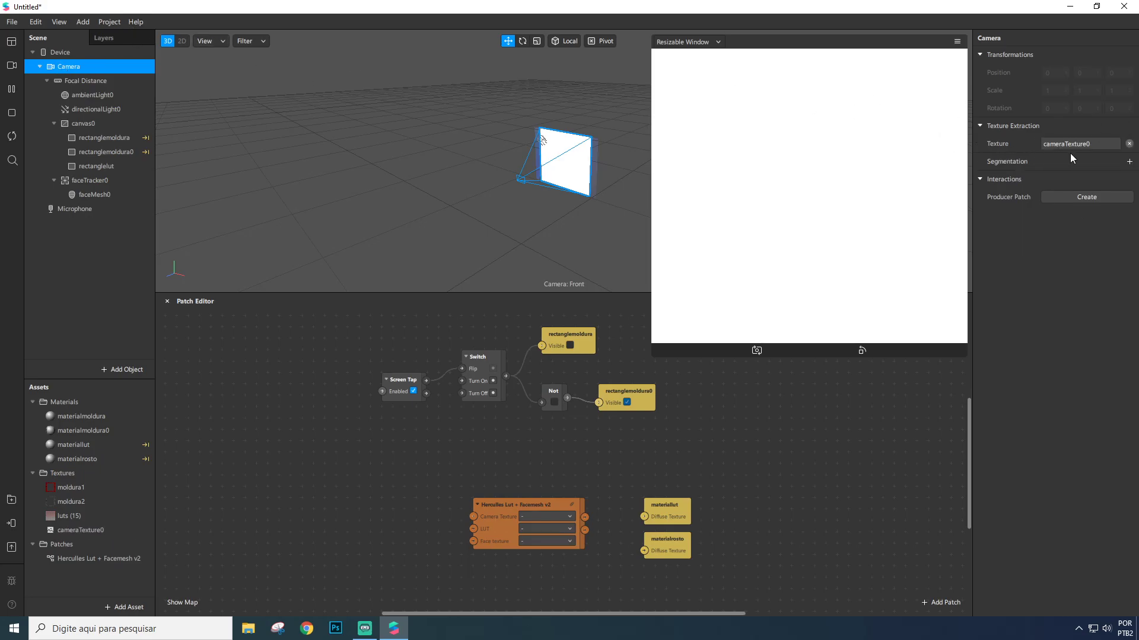
left_click(79, 182)
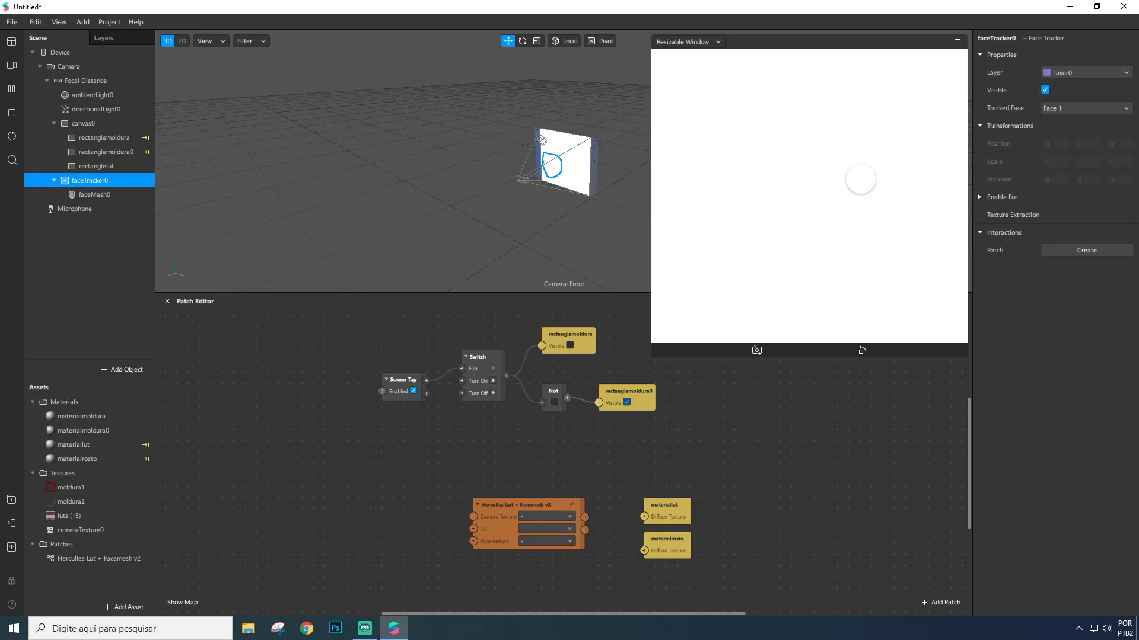
left_click(1129, 216)
Place the two extracted textures in the patch graph and connect their RGBA outputs to Herculles' Camera Texture and Face texture inputs
left_click_drag(70, 530, 335, 560)
left_click(335, 480)
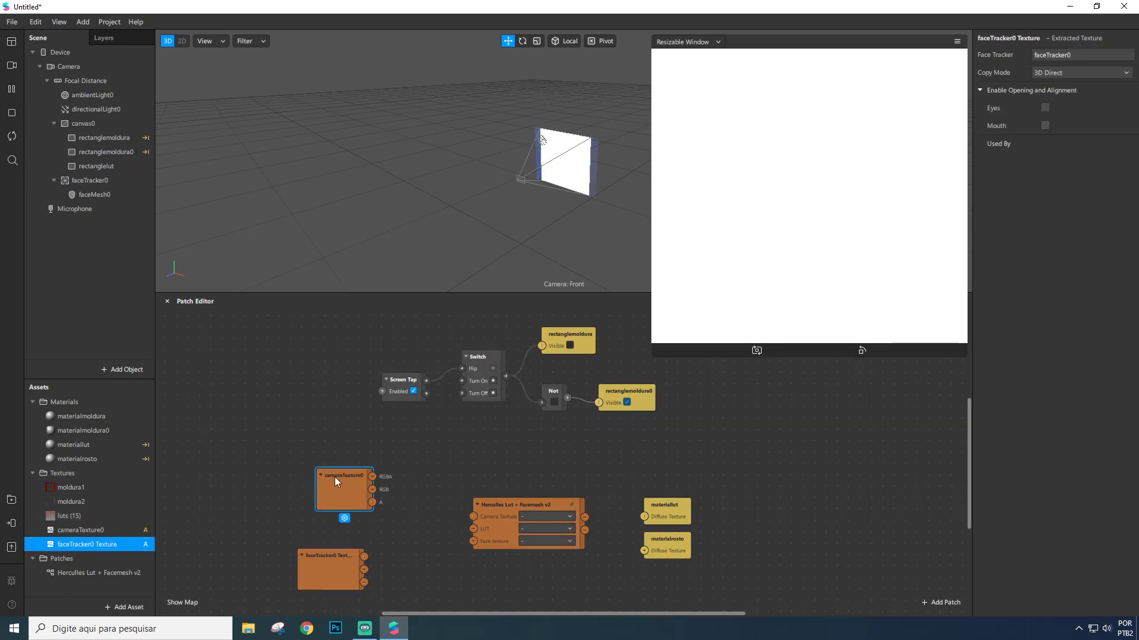
left_click_drag(369, 461, 473, 517)
left_click_drag(344, 556, 320, 554)
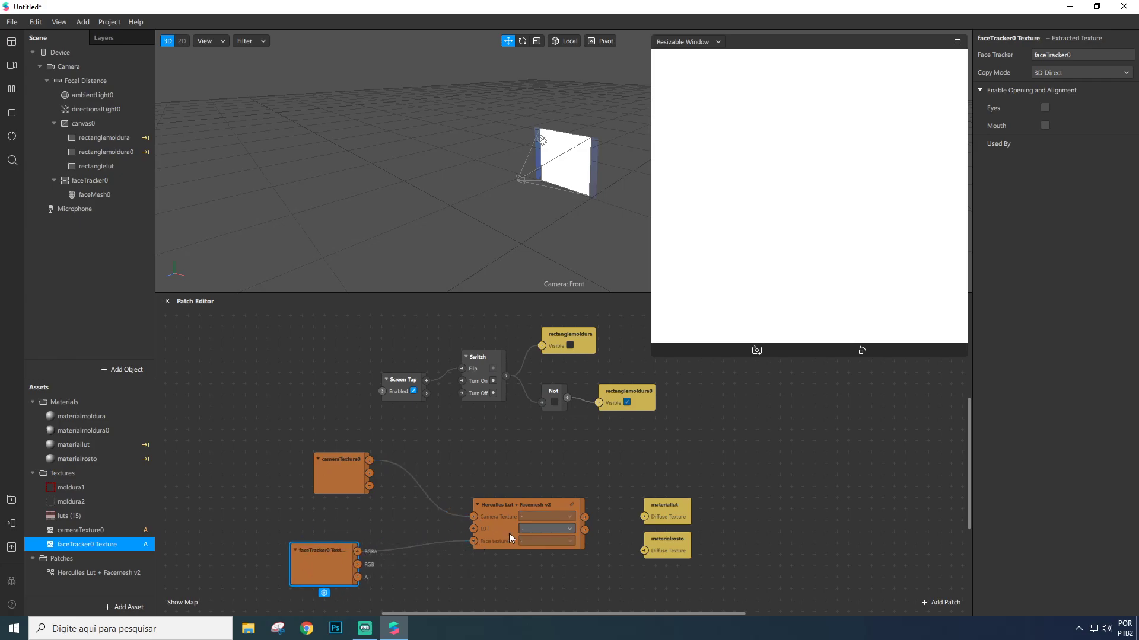
Set the Herculles patch's LUT to luts (15) and connect its Rectangle Texture and Face Texture outputs to materiallut and materialrosto
left_click(567, 528)
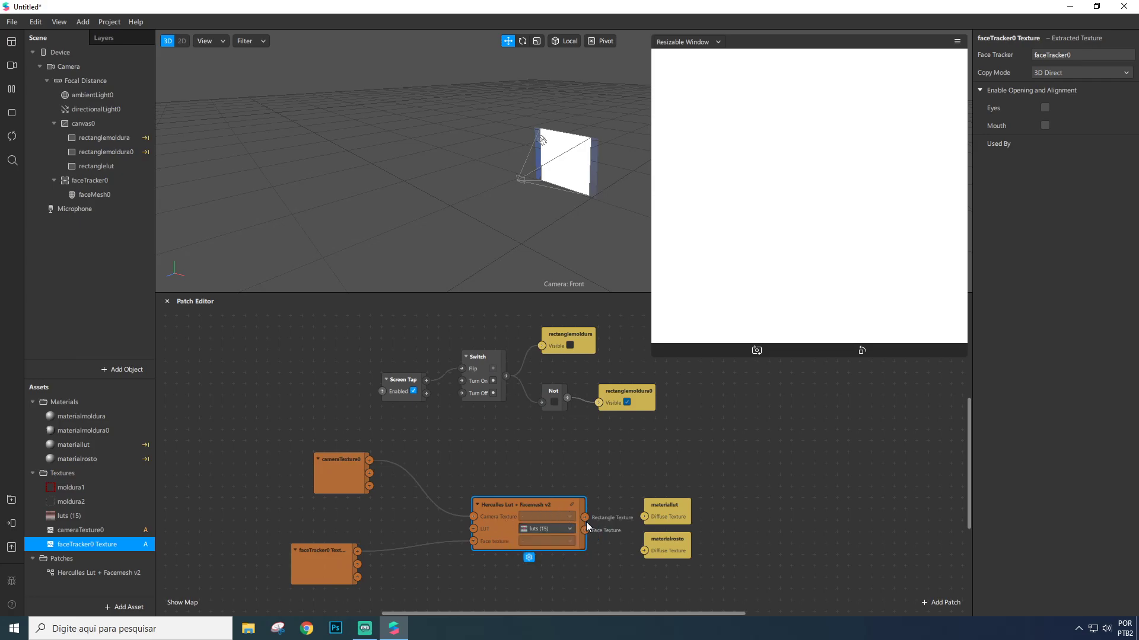
left_click_drag(585, 517, 673, 523)
left_click(675, 550)
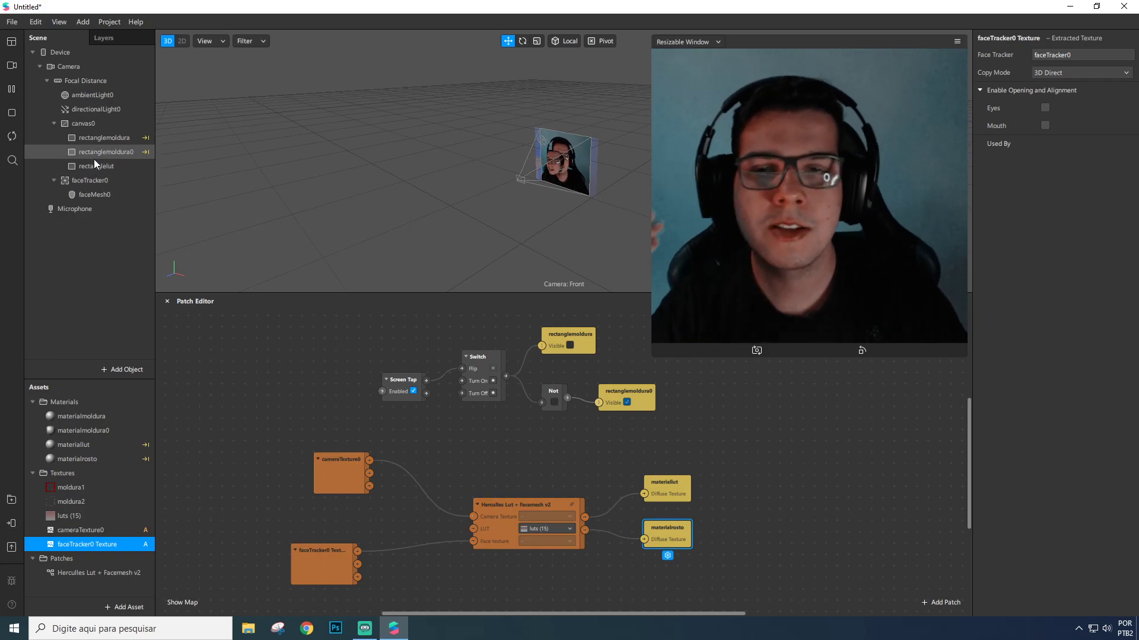
Move rectanglelut above rectanglemoldura in canvas0 so the frames render over the LUT, and test taps in the preview
left_click_drag(97, 164, 95, 140)
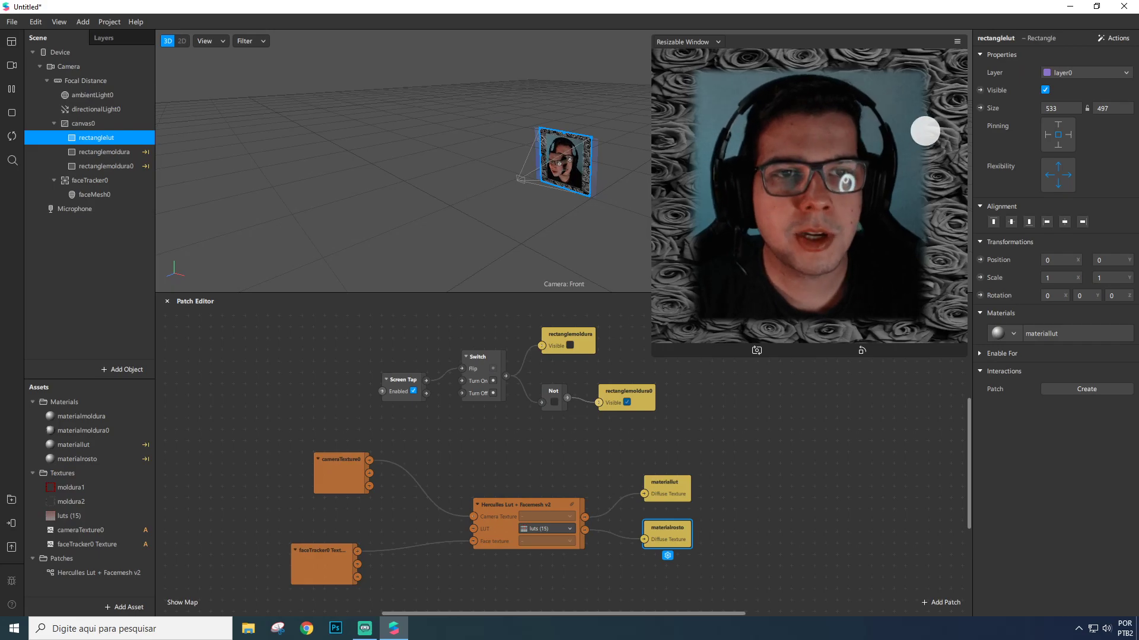
left_click(891, 167)
left_click(893, 200)
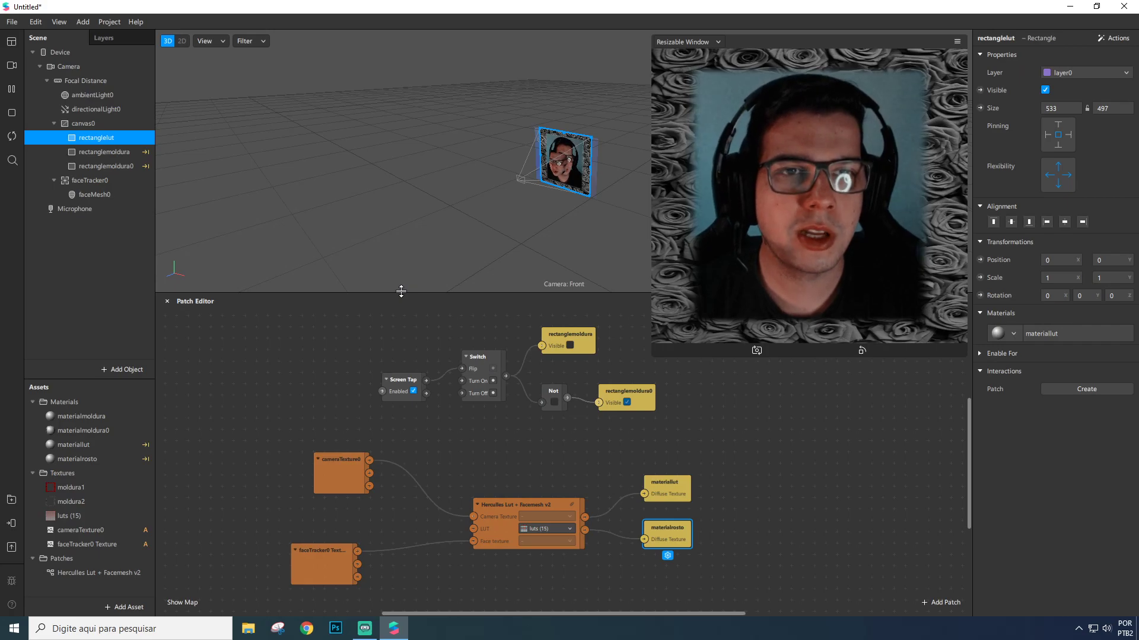
Add a second face mesh under faceTracker0
left_click(98, 194)
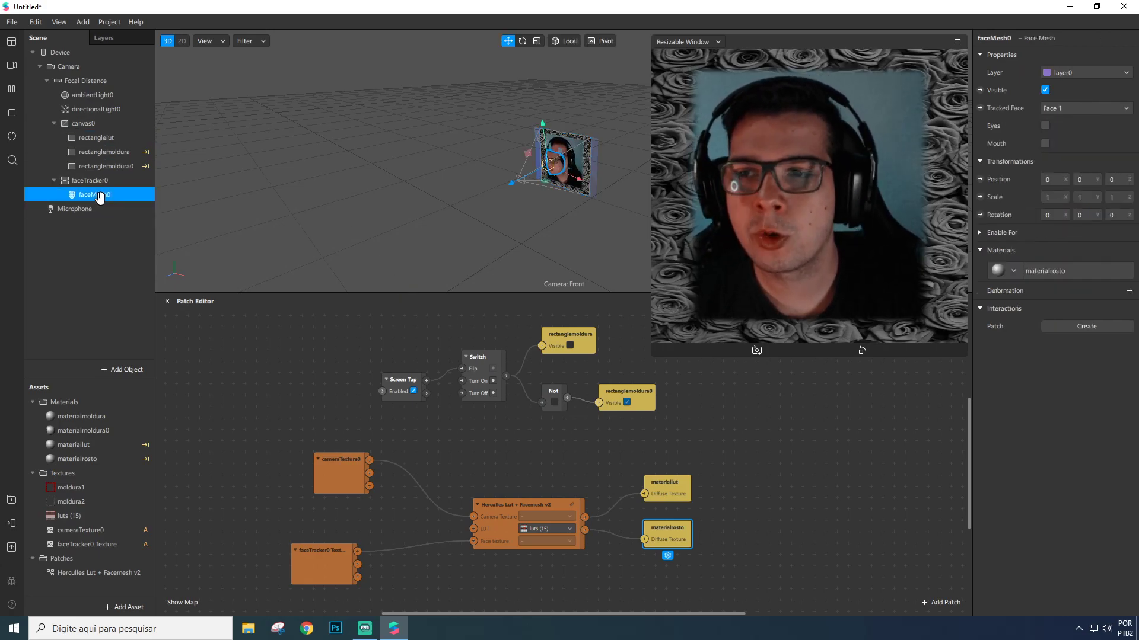
left_click(94, 179)
right_click(93, 180)
mouse_move(145, 189)
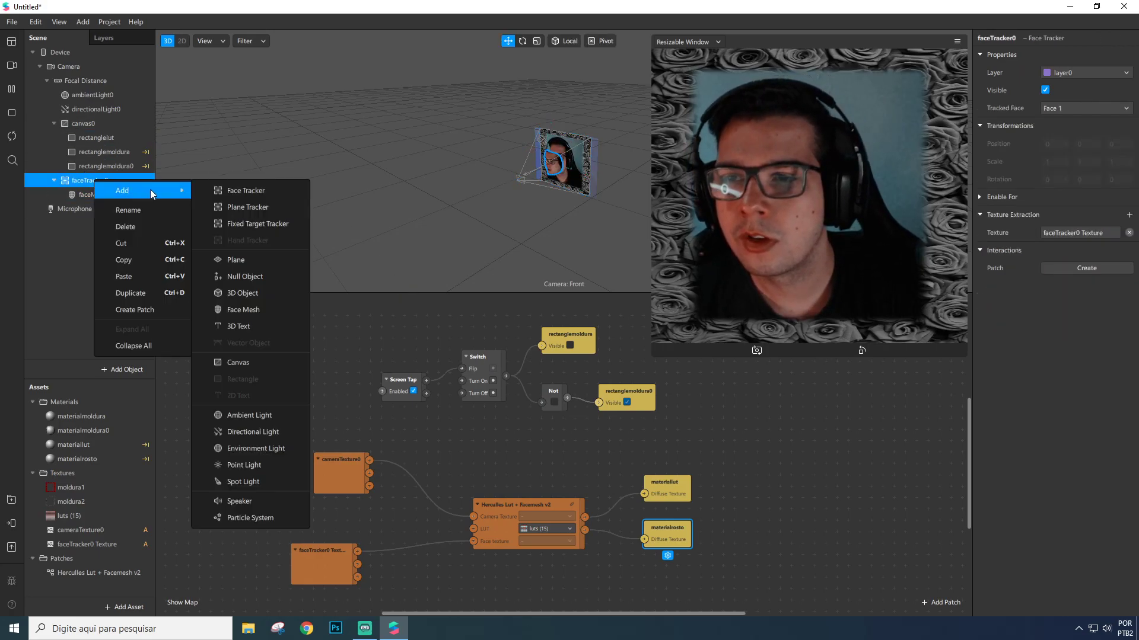
left_click(247, 310)
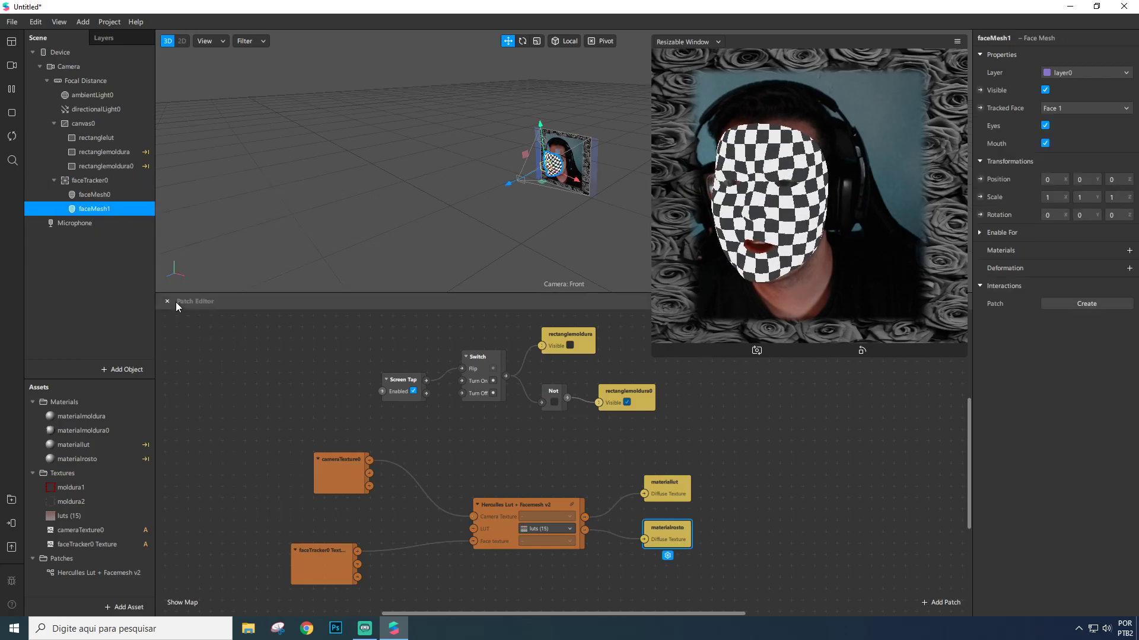
Rename the first face mesh faceMeshrosto and the second one faceMeshretouch
left_click(114, 195)
type("rosto")
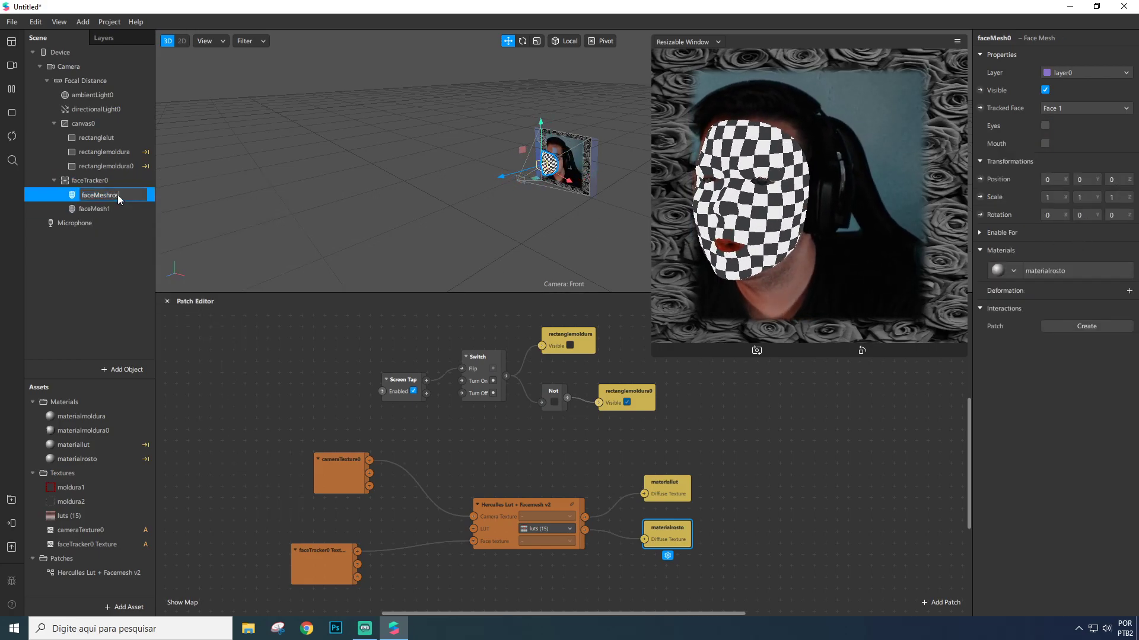
key("Return")
double_click(116, 205)
left_click(123, 209)
type("retouch")
key("Return")
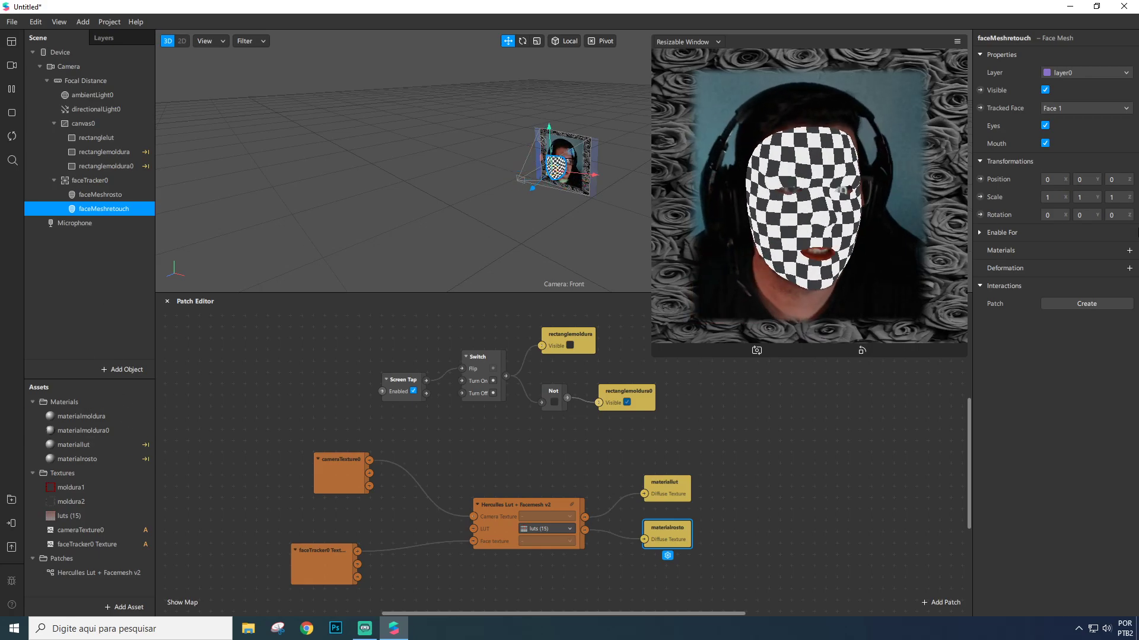
Create a new material for faceMeshretouch and rename it materialretouch
left_click(1131, 251)
left_click(1023, 333)
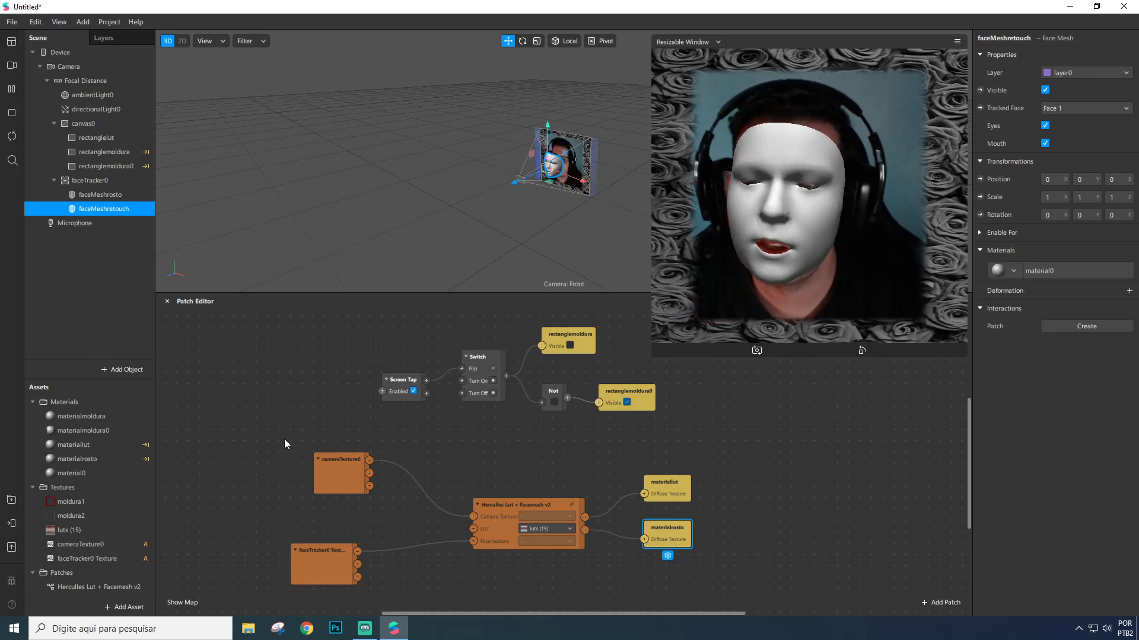
double_click(115, 474)
left_click(115, 475)
type("retouch")
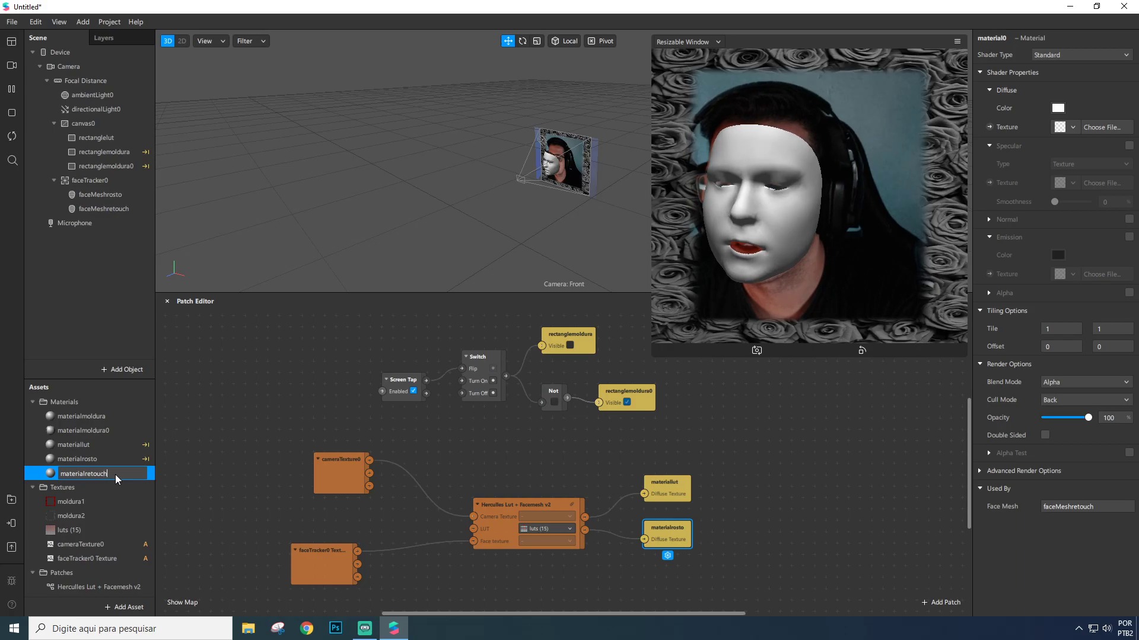
key("Return")
Set materialretouch's shader type to Retouching with Skin Smoothing at 20
left_click(1064, 54)
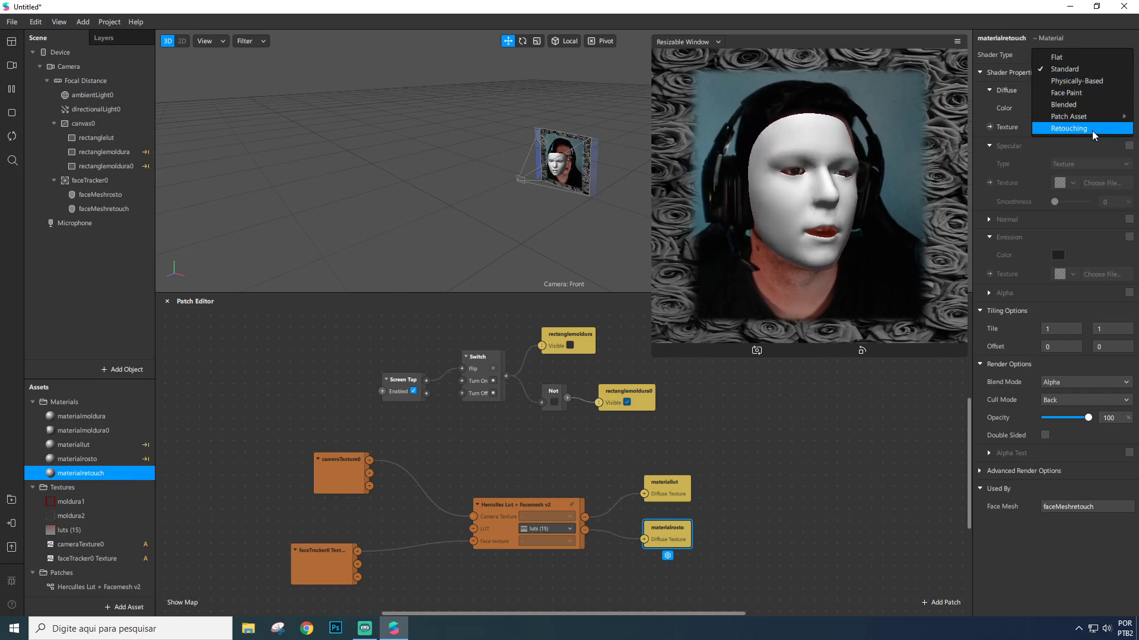
left_click(1069, 129)
type("20")
key("Return")
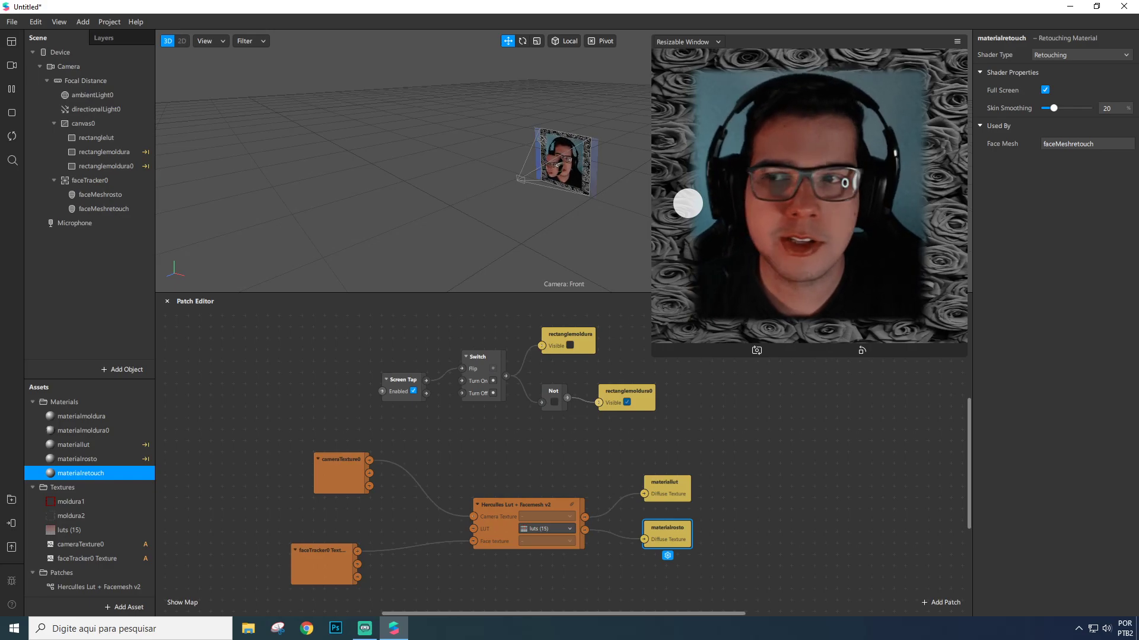
left_click(87, 180)
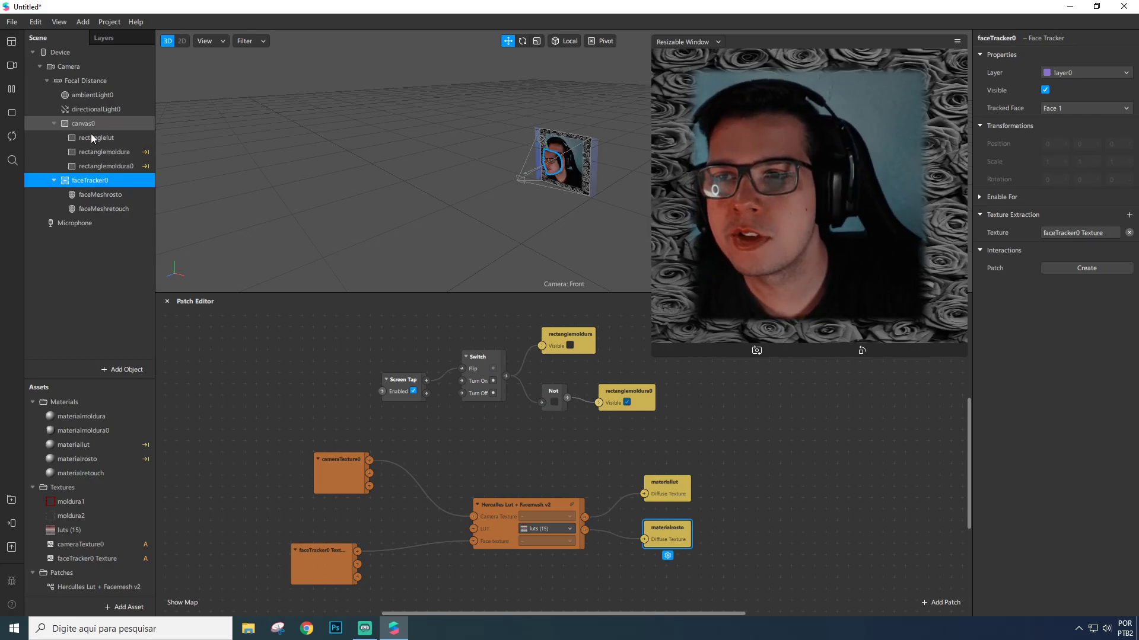
left_click(92, 153)
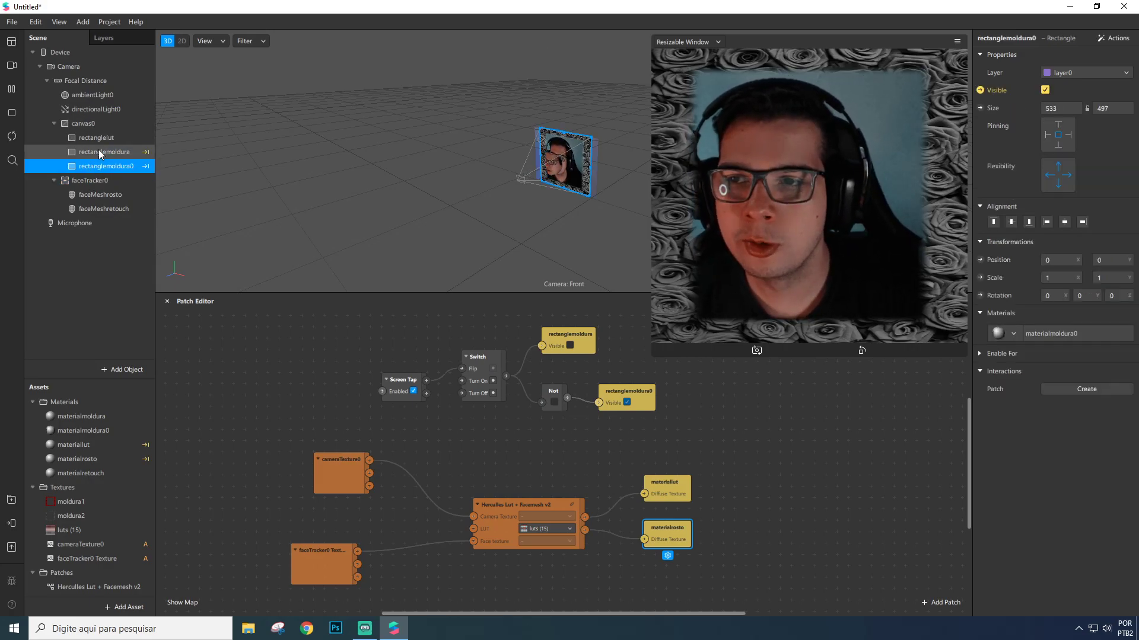
left_click(100, 166)
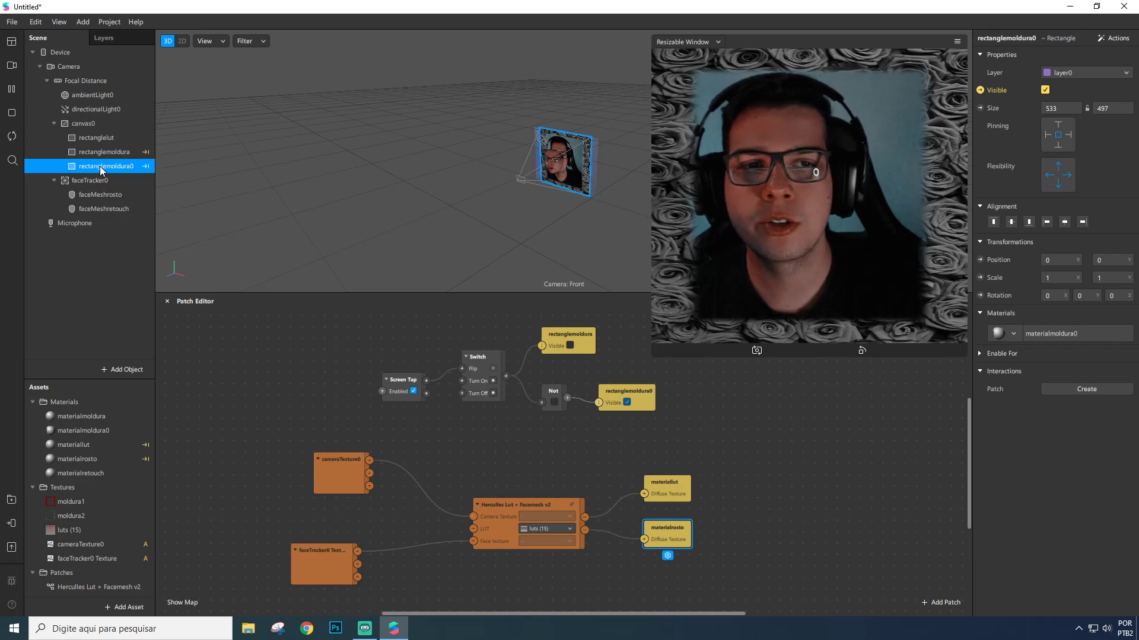
left_click(87, 262)
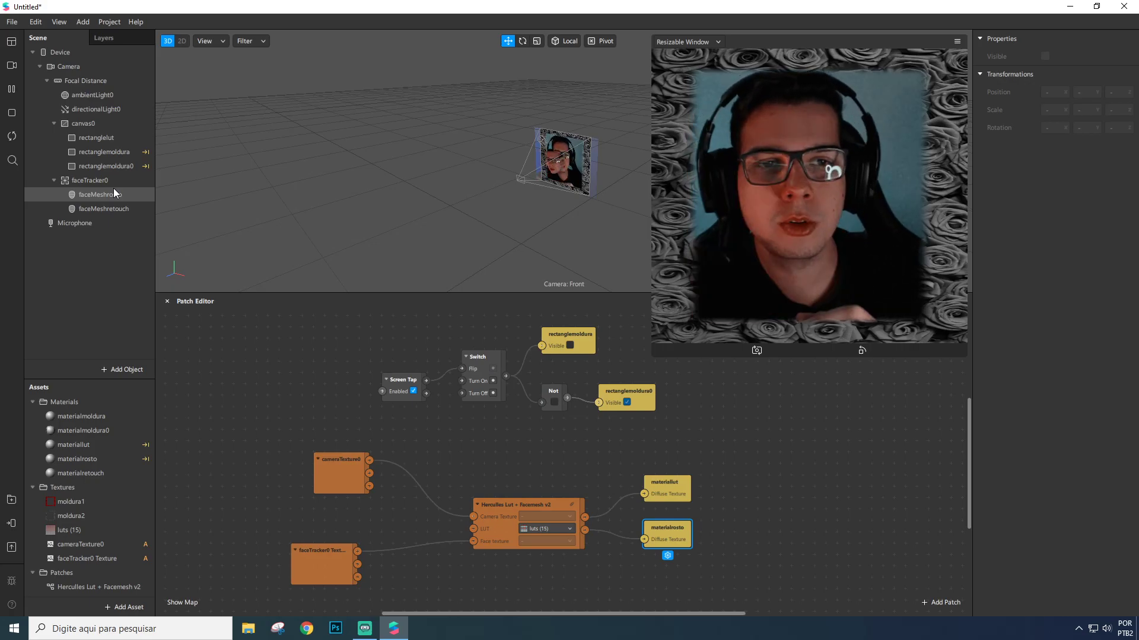
Add a second canvas to the scene
right_click(76, 245)
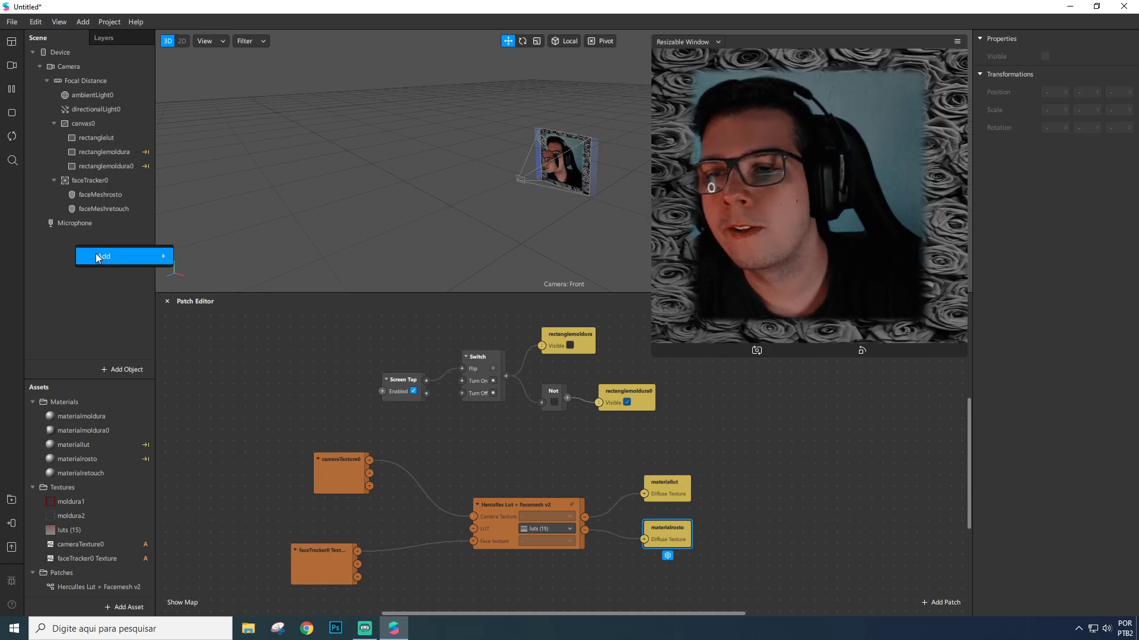
mouse_move(95, 254)
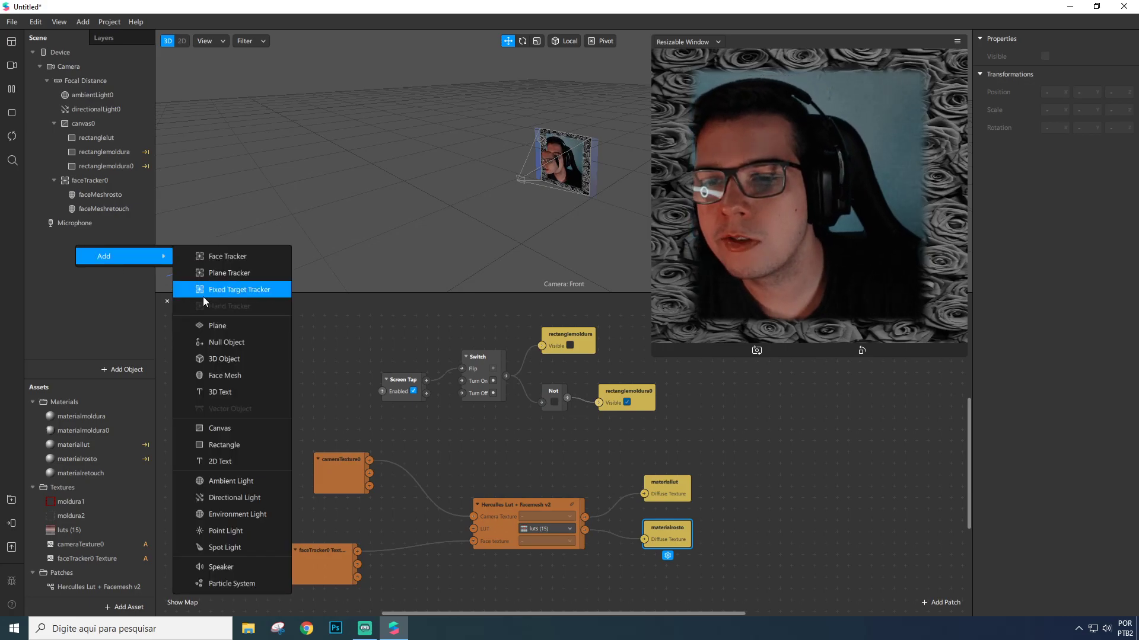
left_click(216, 428)
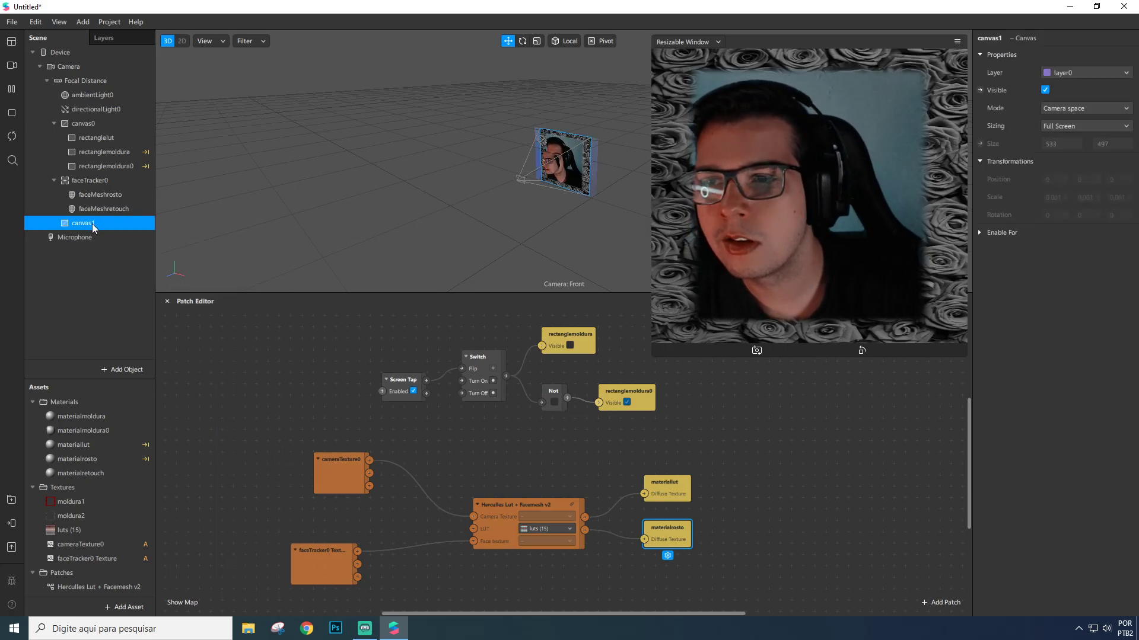
right_click(87, 261)
mouse_move(136, 271)
left_click(135, 319)
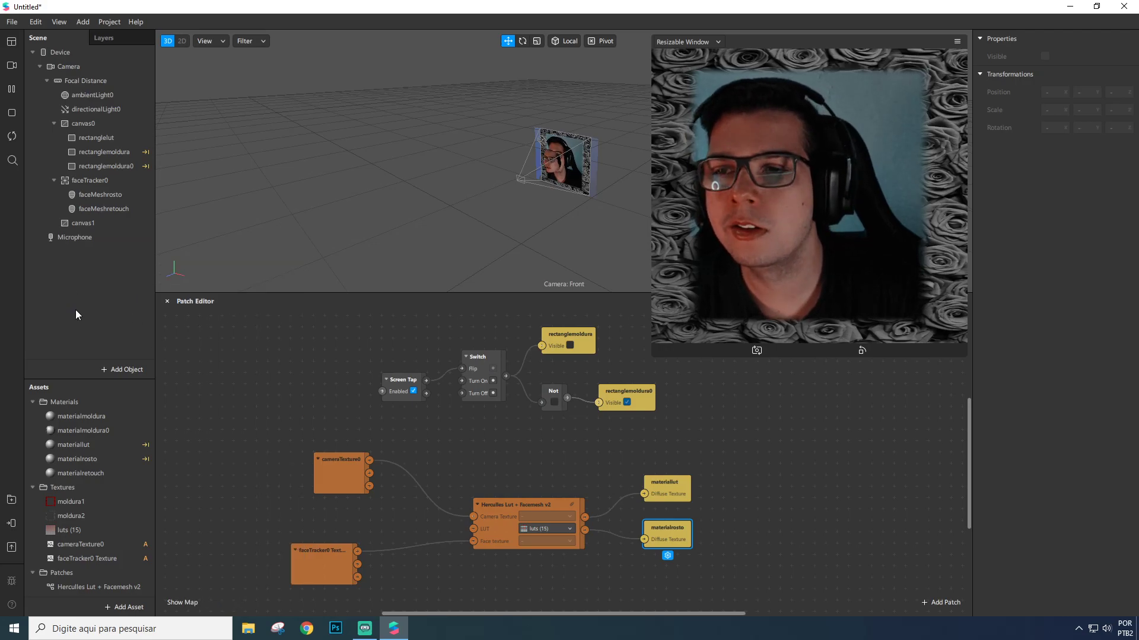
Move rectanglemoldura and rectanglemoldura0 out of canvas0 and into canvas1
left_click(112, 154)
left_click(112, 166, "shift")
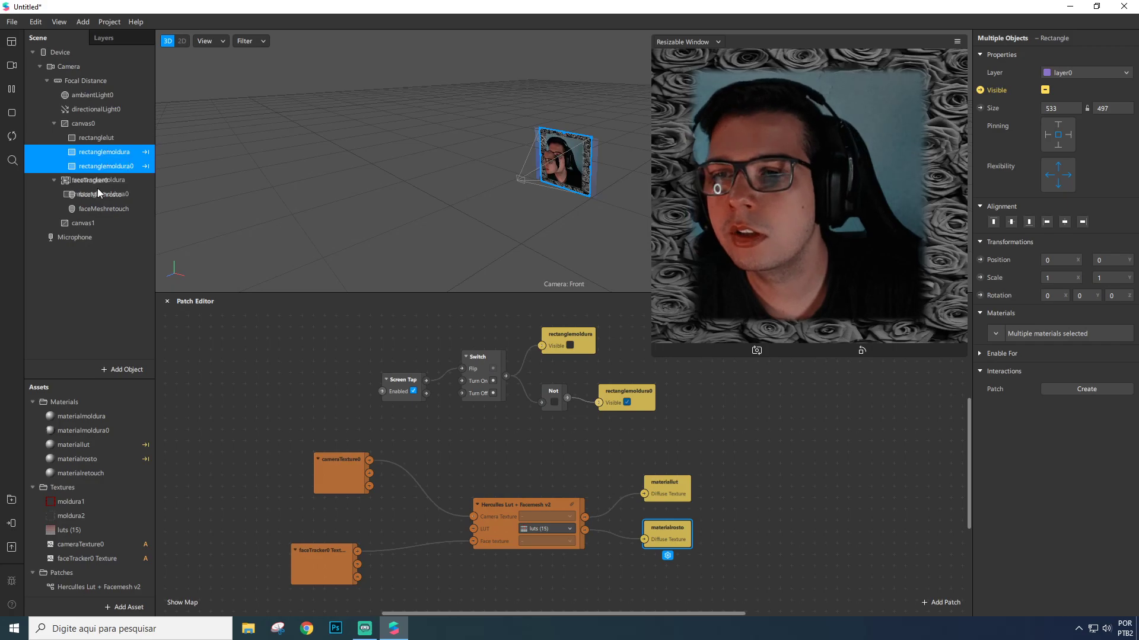
left_click_drag(88, 222, 85, 223)
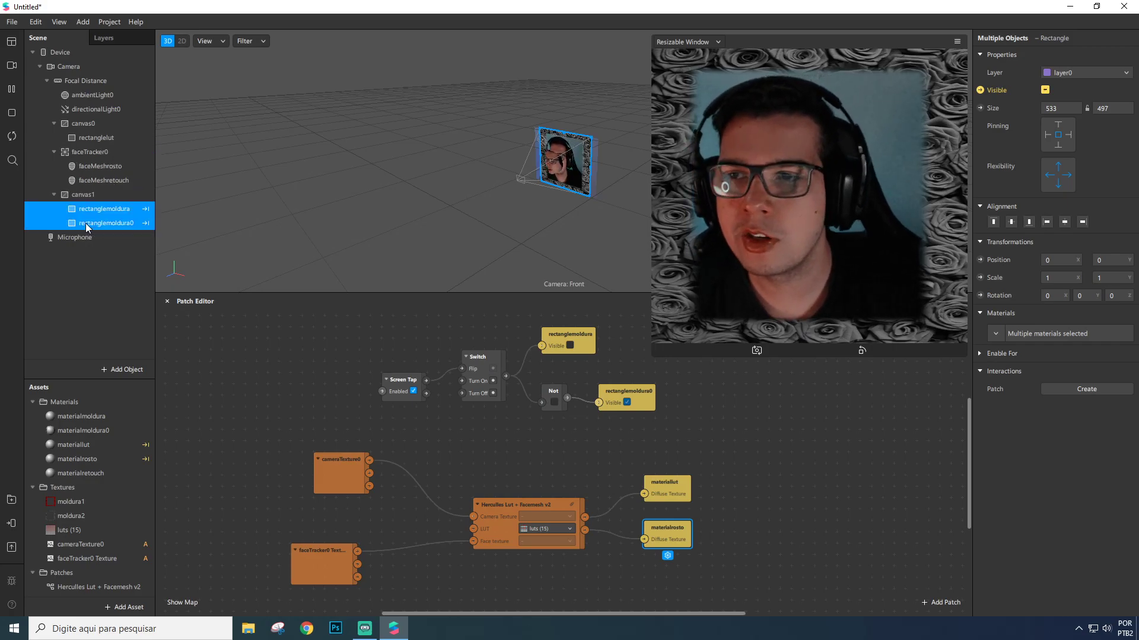
Review the scene order from canvas0 and rectanglelut through faceMeshretouch to the two frame rectangles
left_click(98, 137)
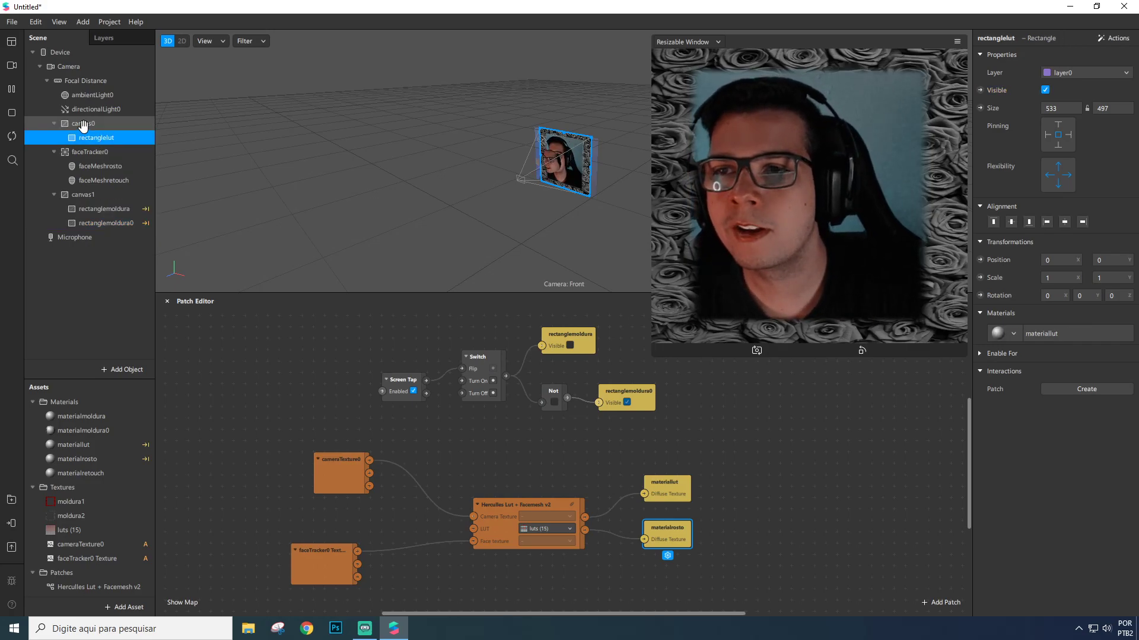
left_click(83, 123)
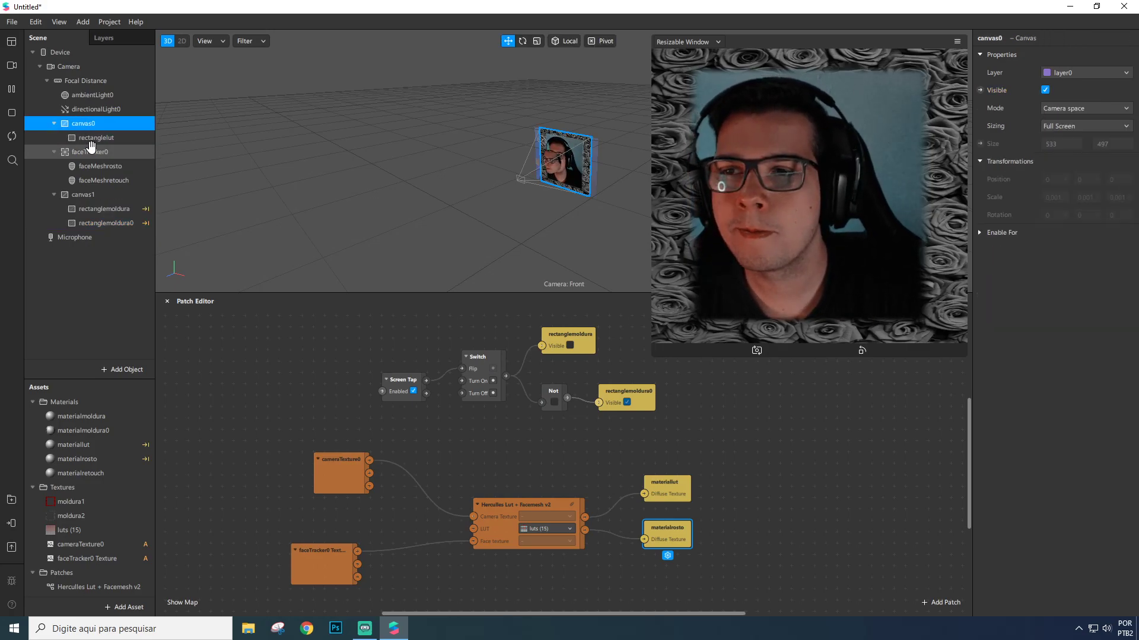
left_click(106, 181)
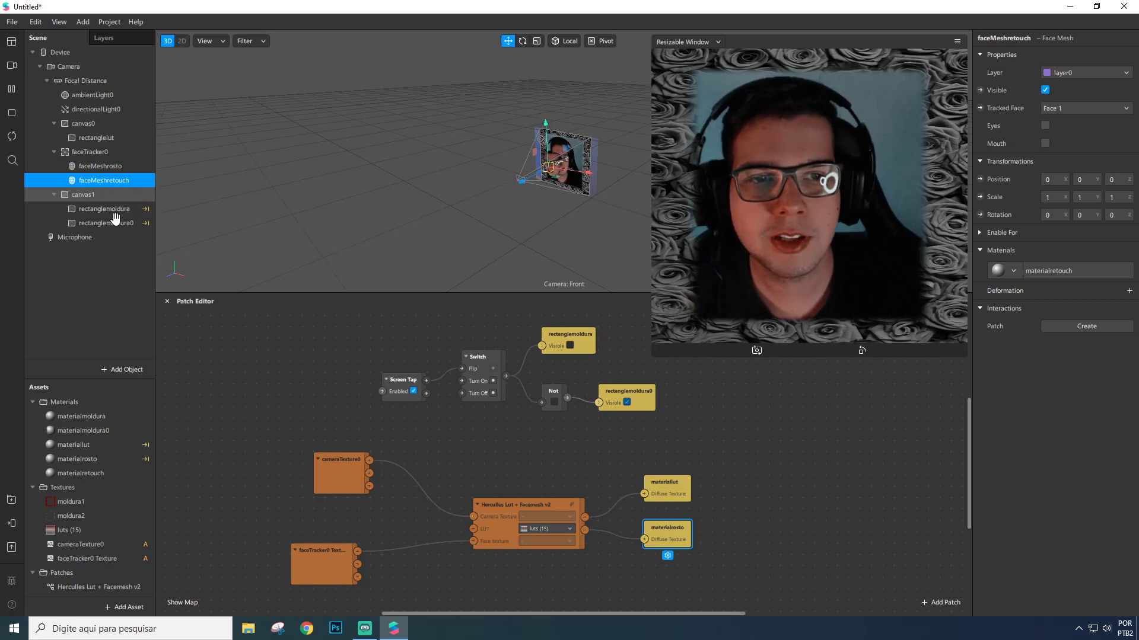
left_click(106, 209)
left_click(107, 224)
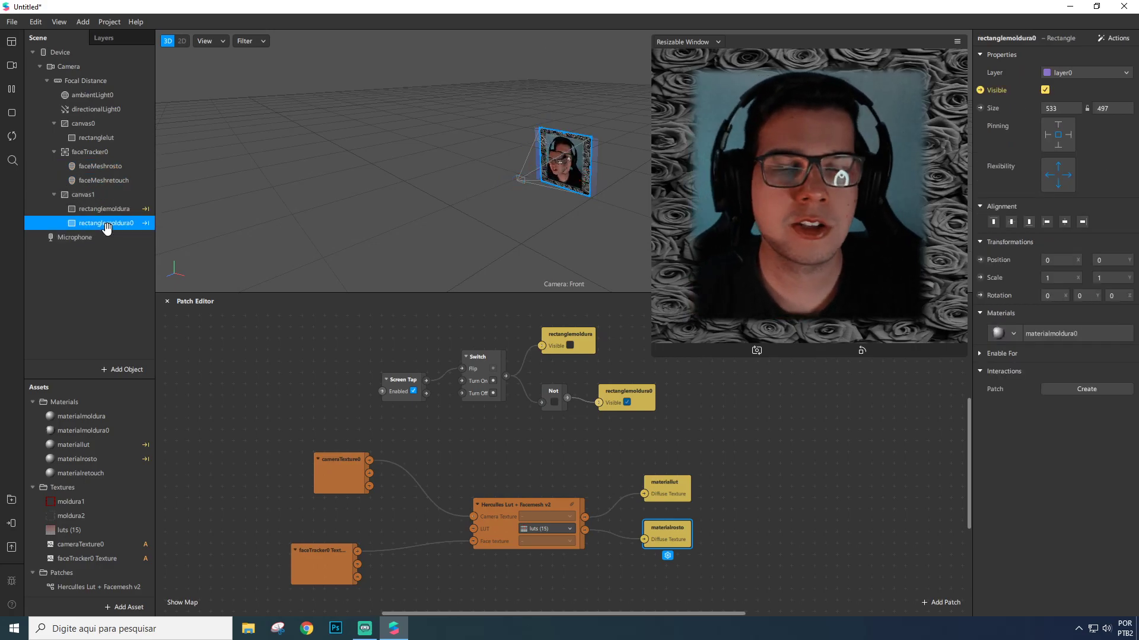
Test the frame switching with repeated screen taps in the preview
left_click(885, 270)
left_click(878, 281)
left_click(879, 281)
left_click(879, 281)
left_click(880, 283)
left_click(880, 284)
left_click(880, 284)
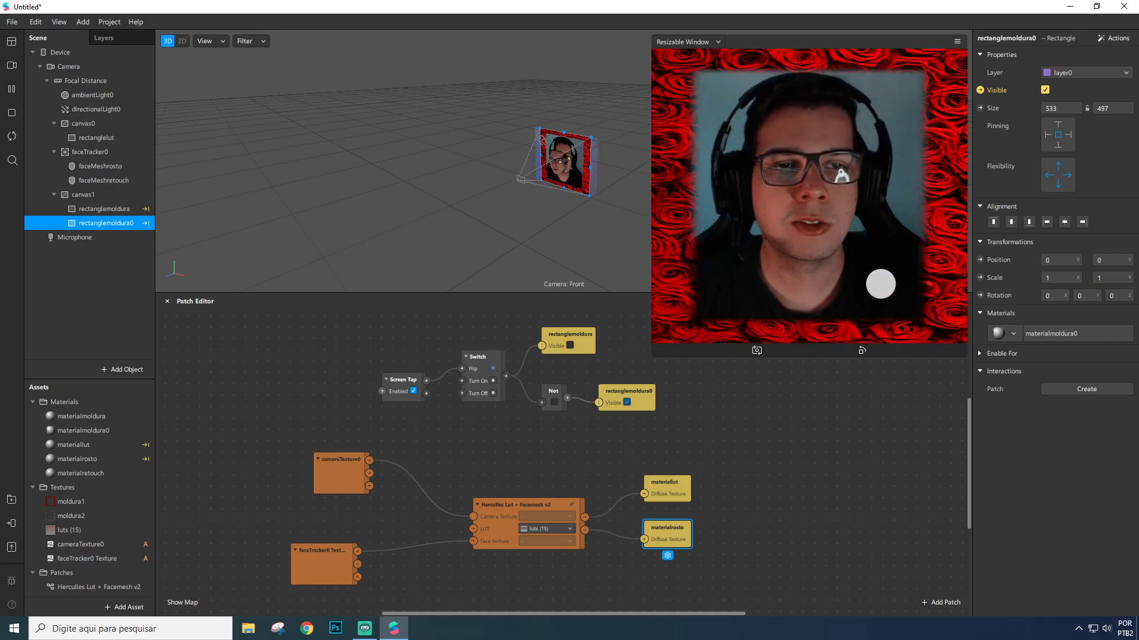
left_click(880, 283)
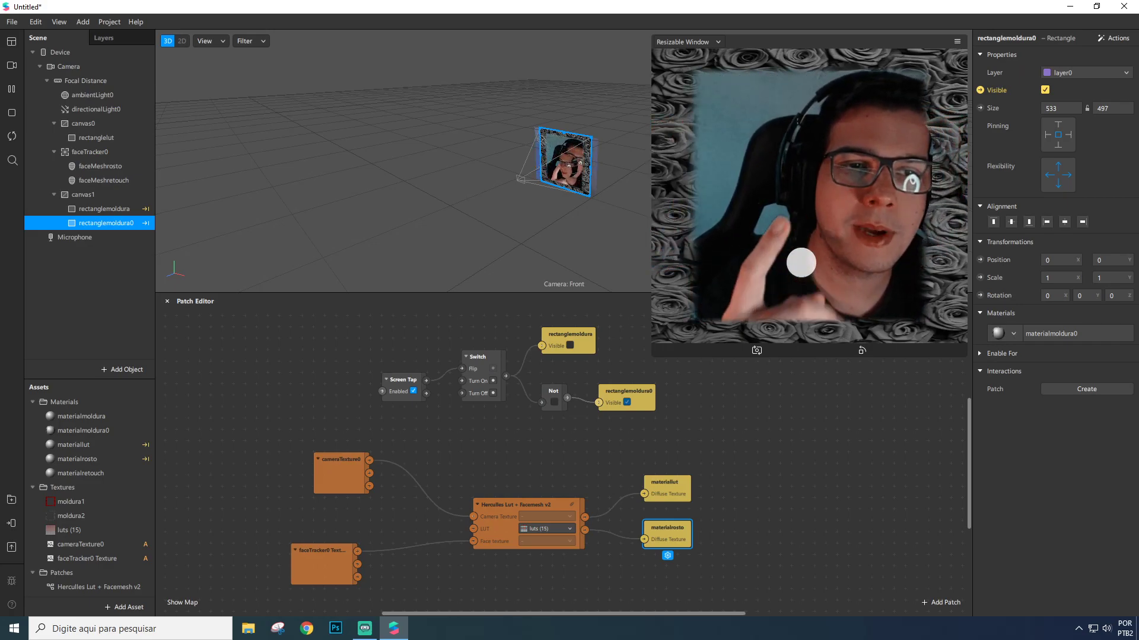
Turn off Use Depth Test and Write to Depth for materialmoldura, materialmoldura0, materiallut and materialrosto together
left_click(123, 430)
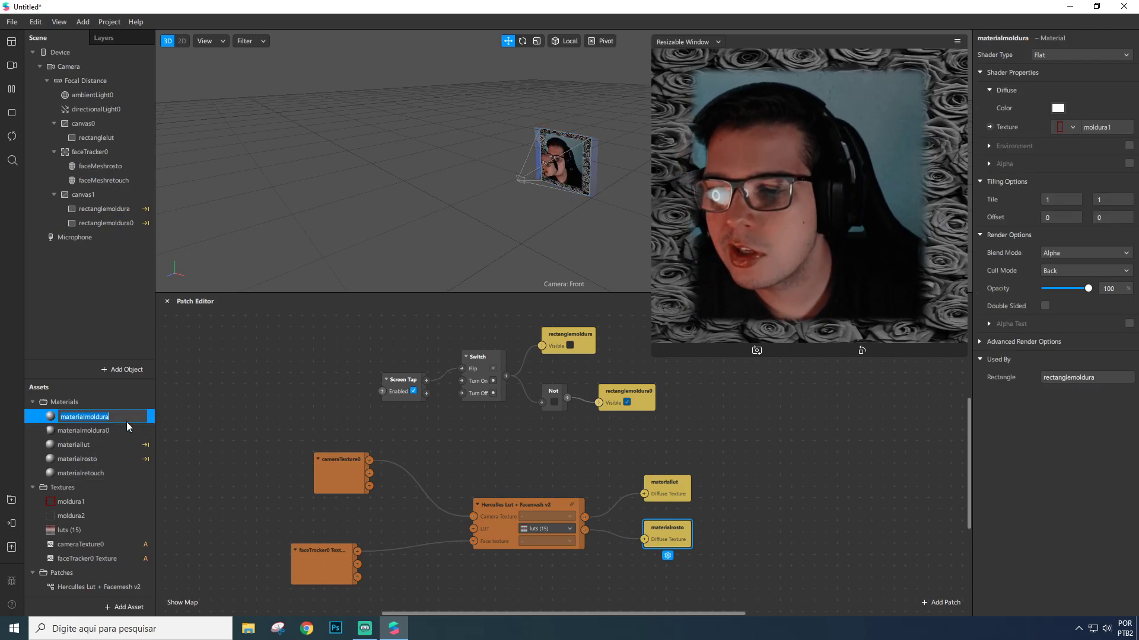
left_click(111, 414)
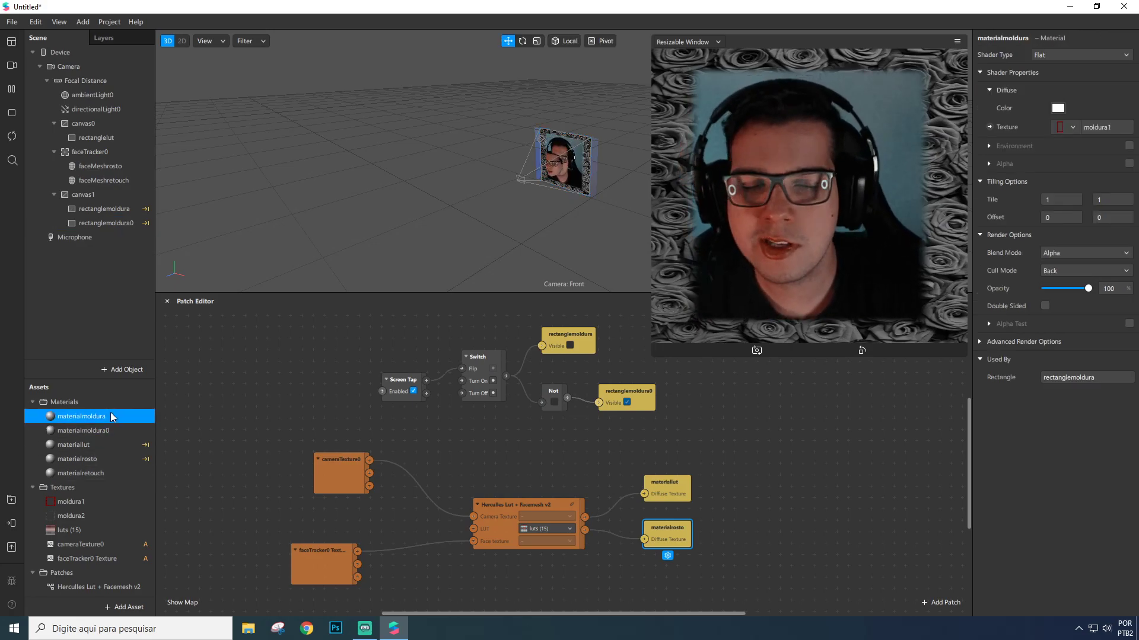
left_click(107, 430, "ctrl")
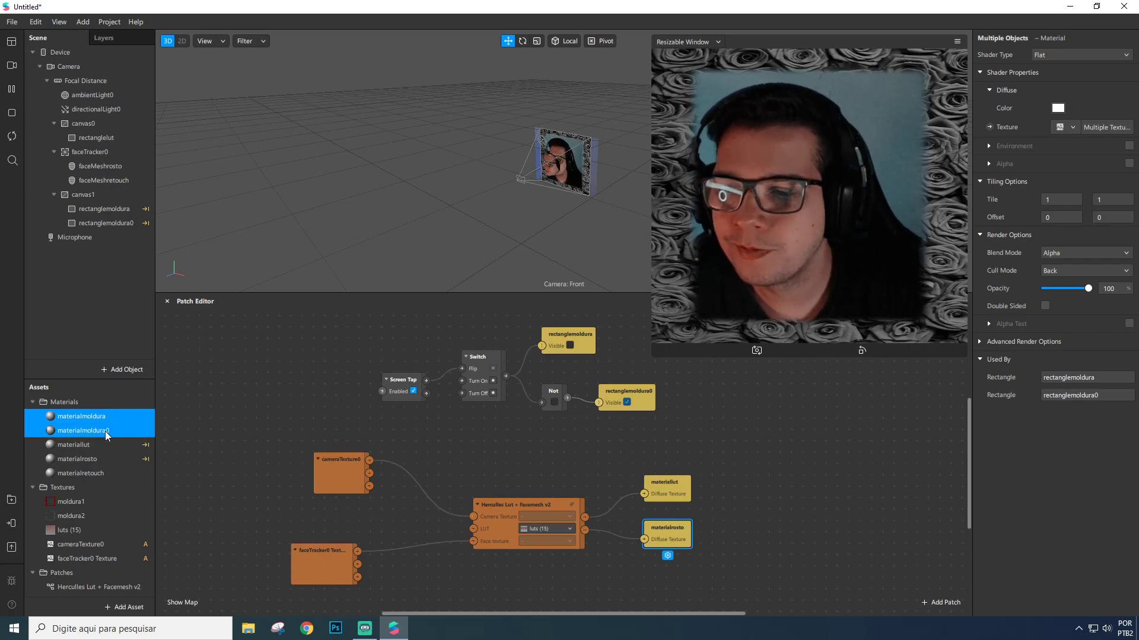
left_click(94, 445, "ctrl")
left_click(106, 458, "ctrl")
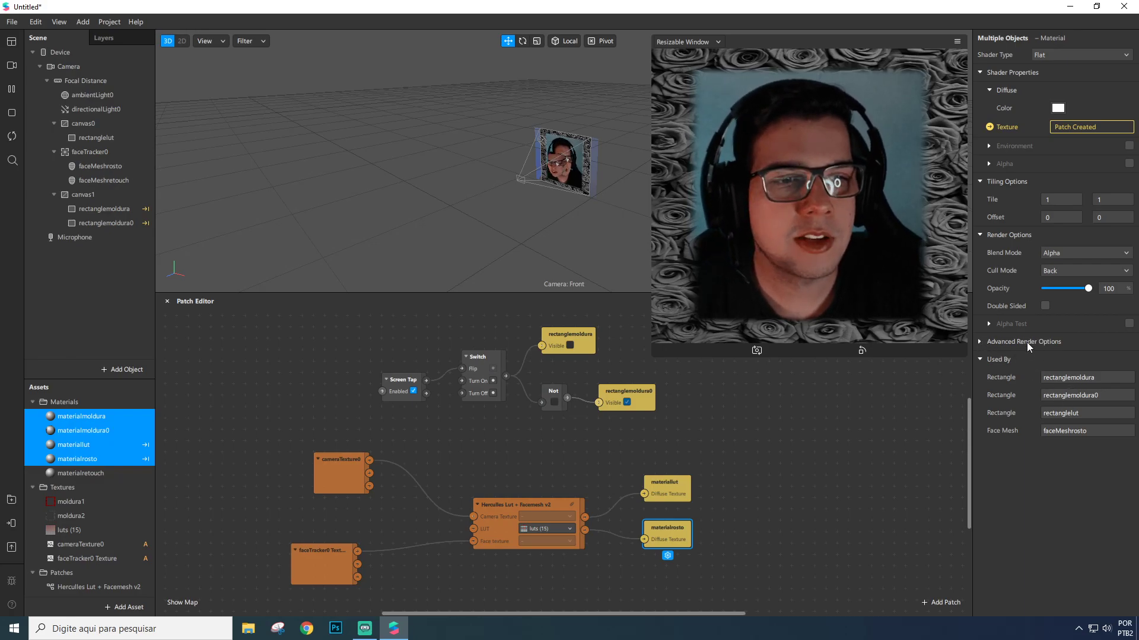
left_click(980, 342)
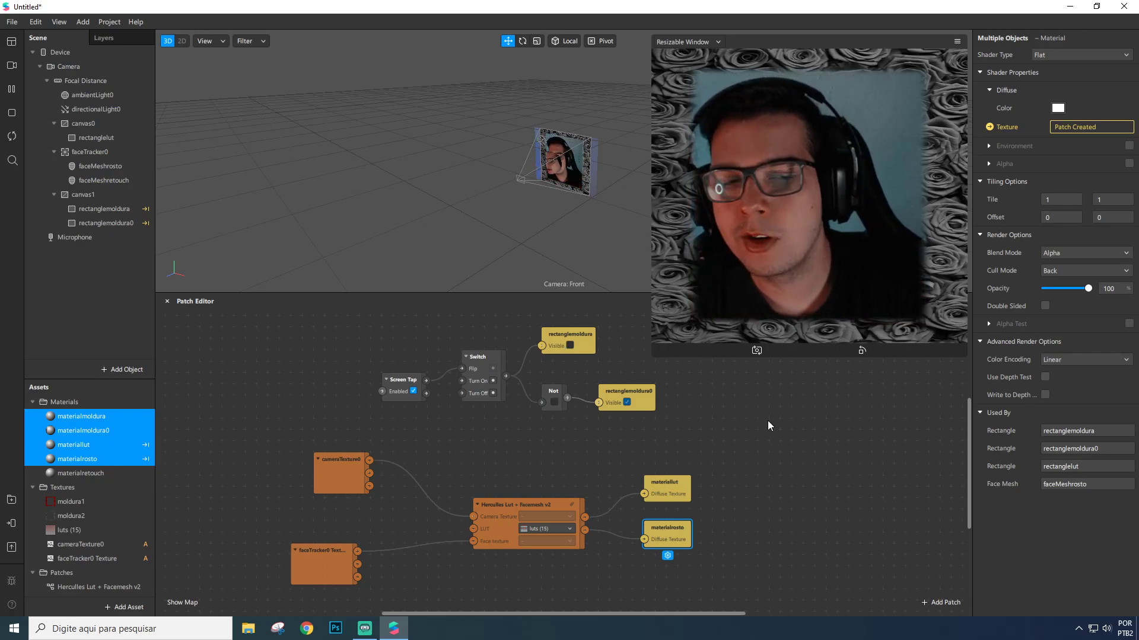
Check the layered effect in the preview with several more screen taps
left_click(287, 362)
left_click(854, 236)
left_click(870, 260)
left_click(871, 258)
left_click(870, 256)
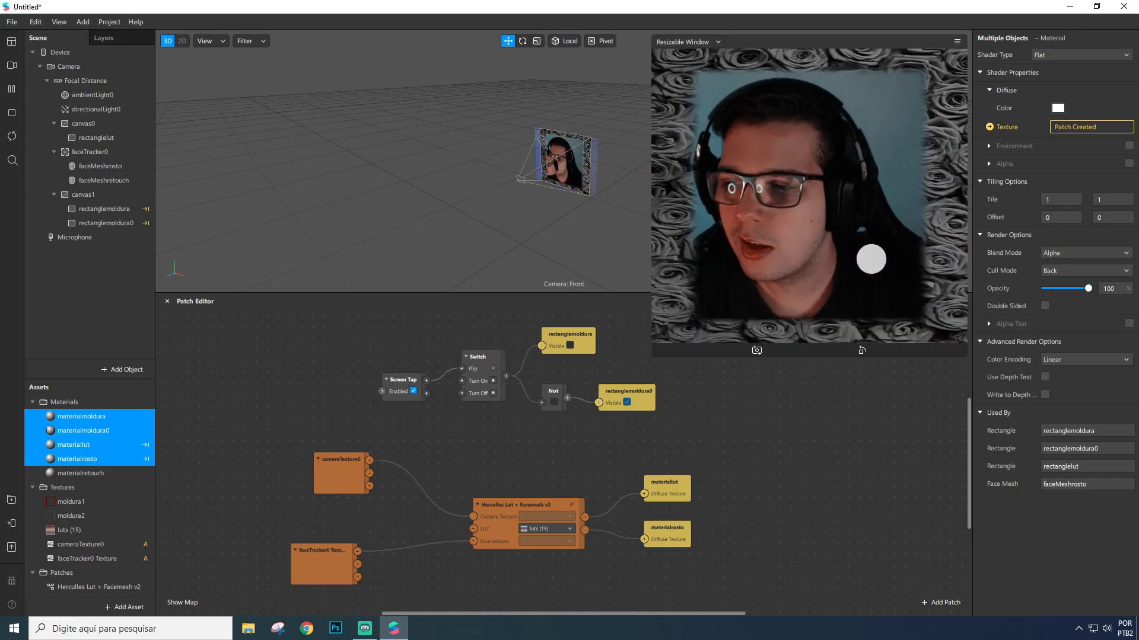
left_click(871, 246)
left_click(872, 228)
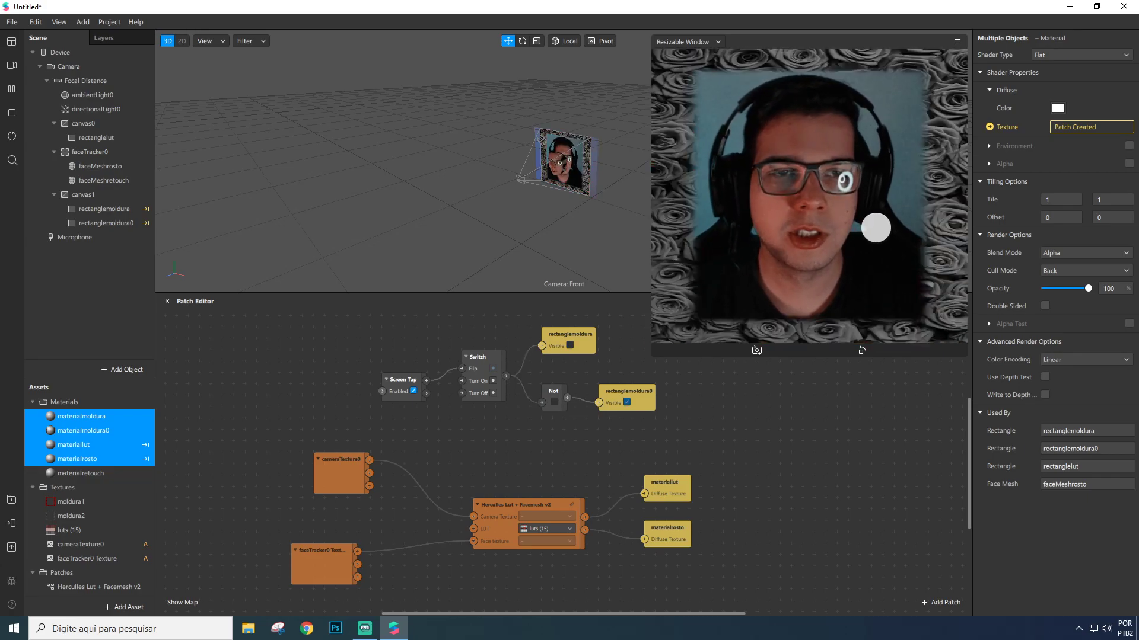
Enable Alpha on materialrosto and import faceMeshMask.png as its alpha texture
left_click(95, 138)
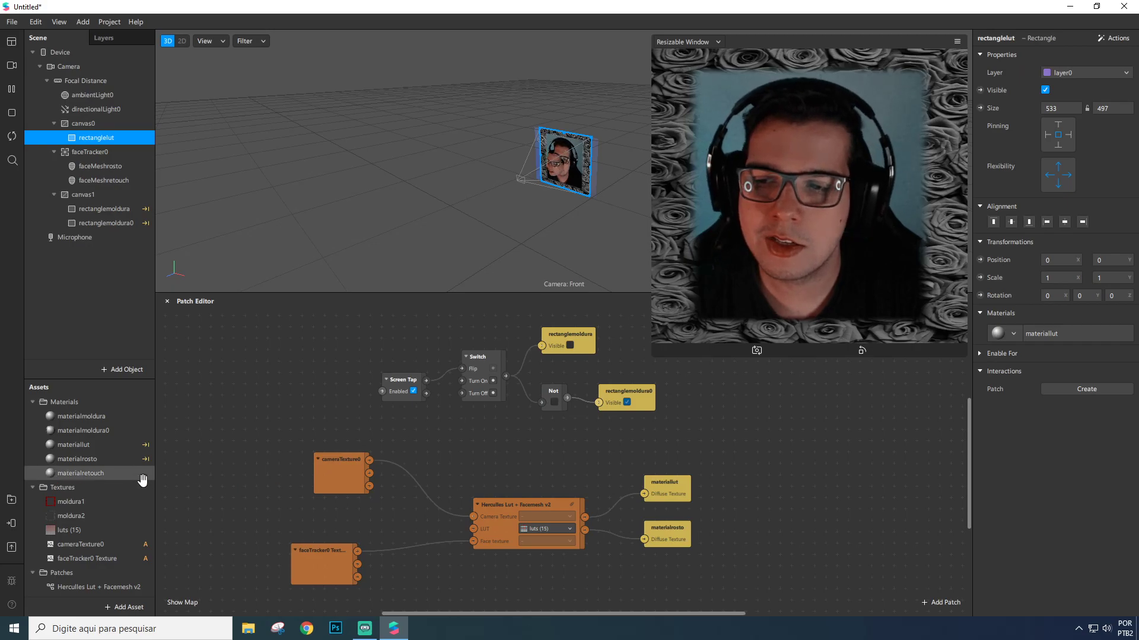
double_click(83, 459)
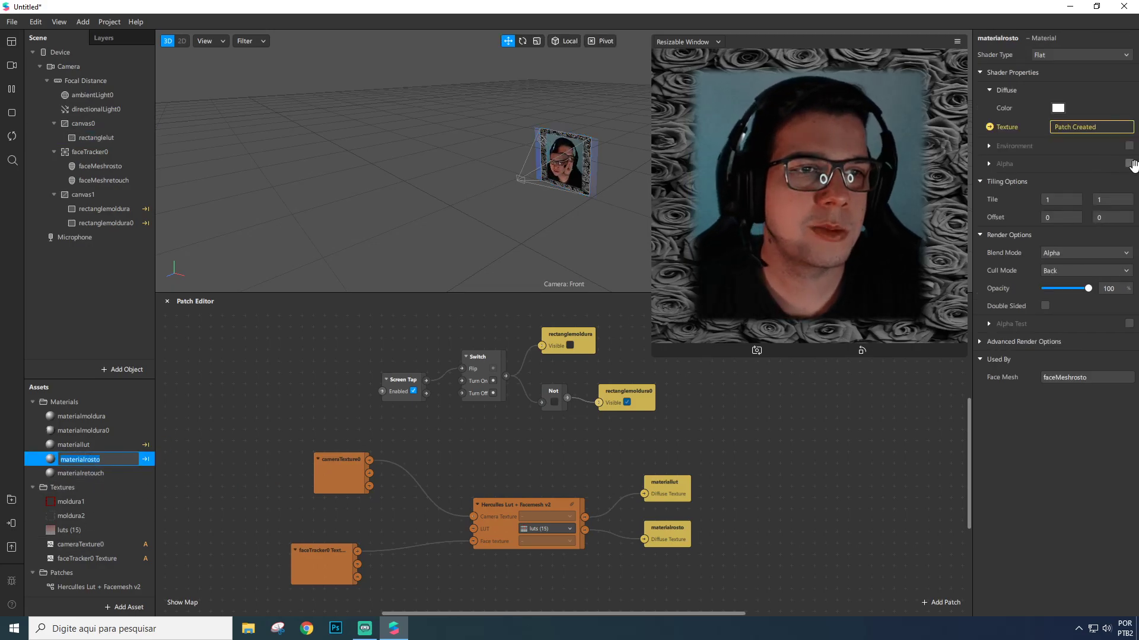
left_click(1129, 163)
left_click(1066, 201)
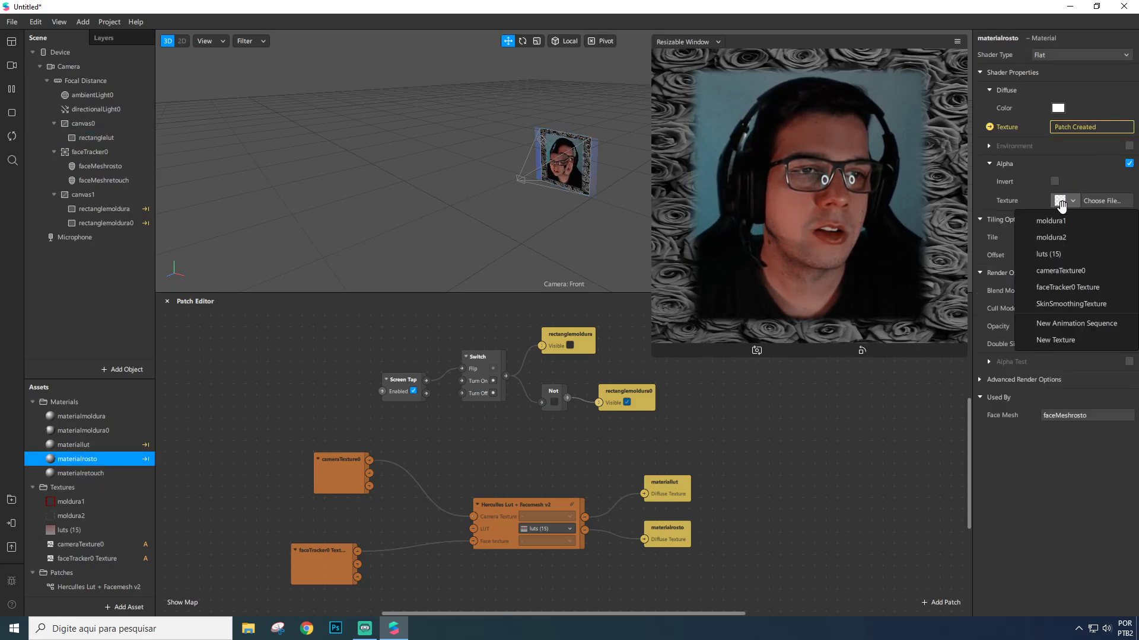
left_click(1055, 340)
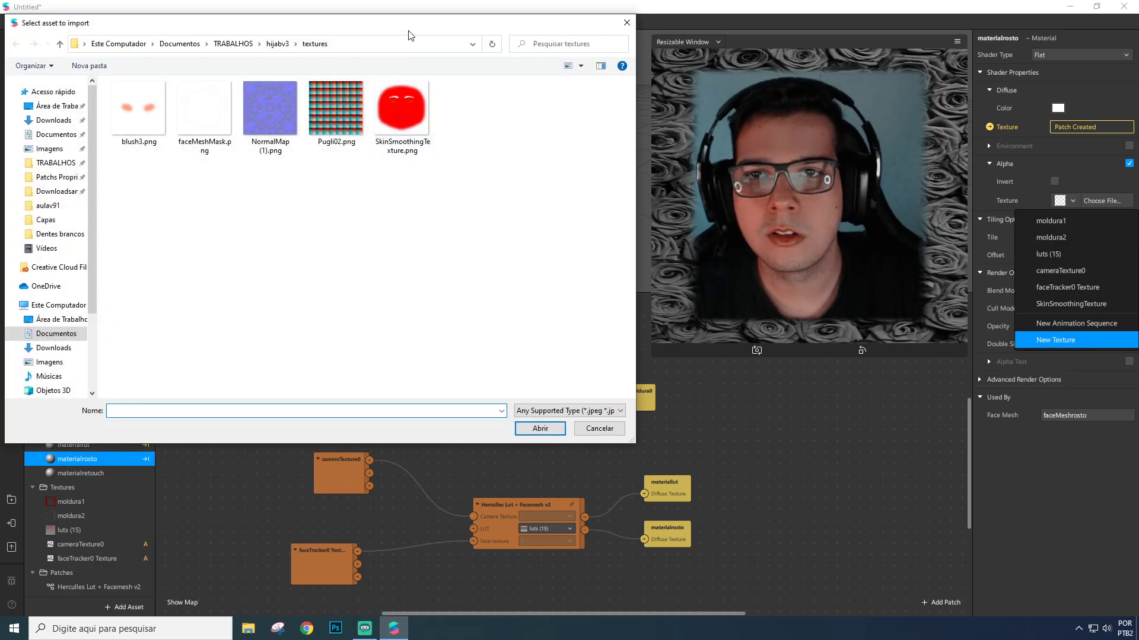
double_click(201, 121)
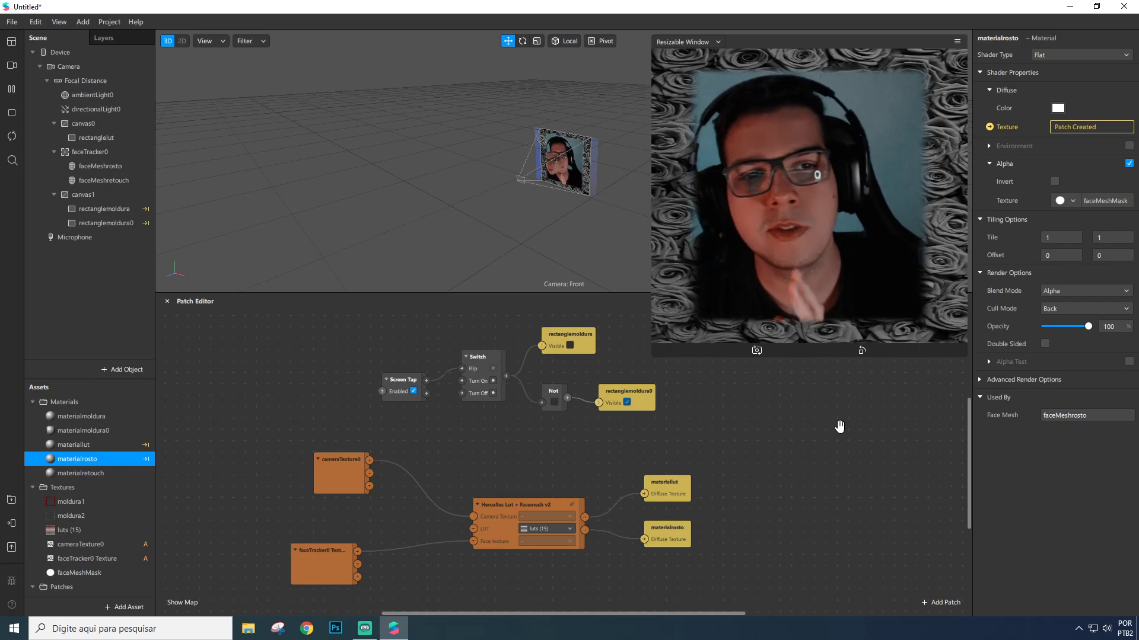
Switch to Chrome and search the web for "download face reference assets"
left_click(134, 23)
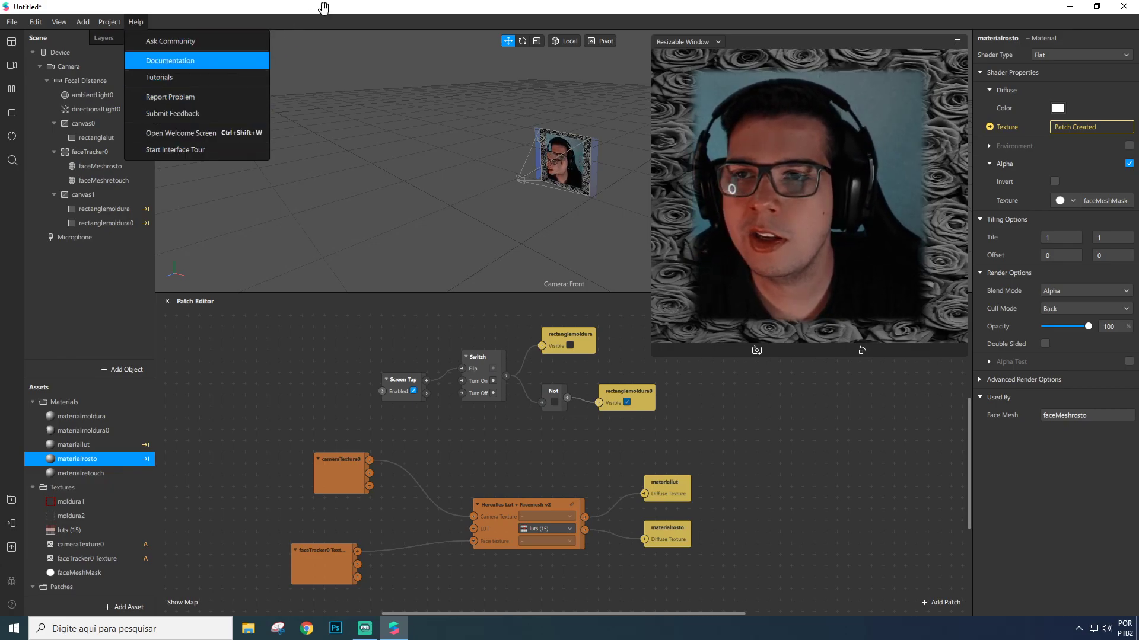
left_click(307, 629)
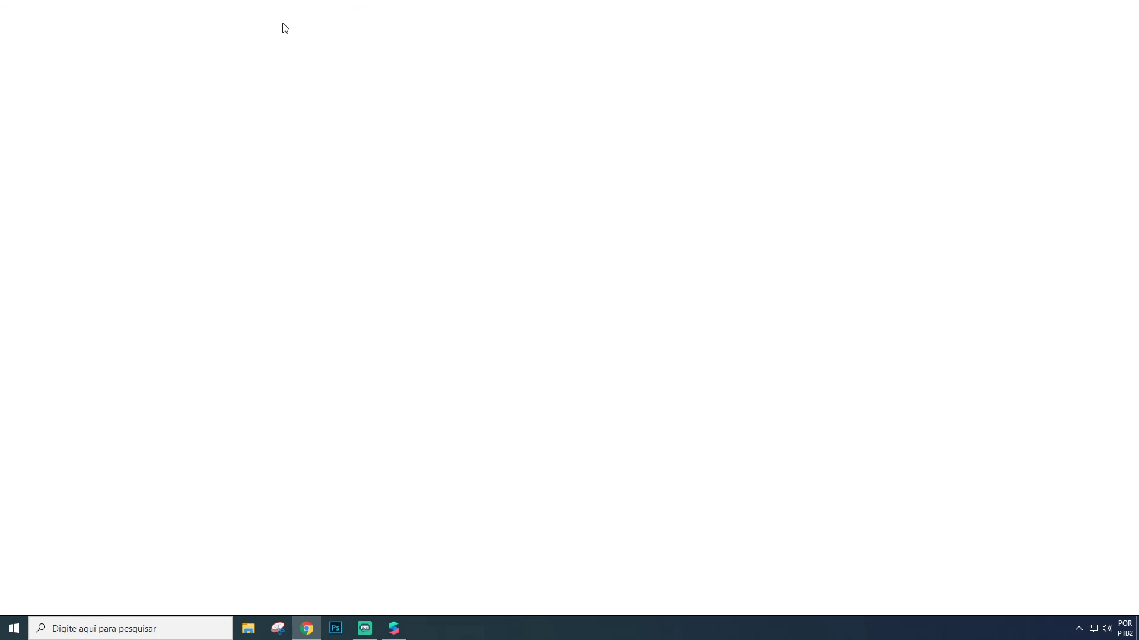
type("dow")
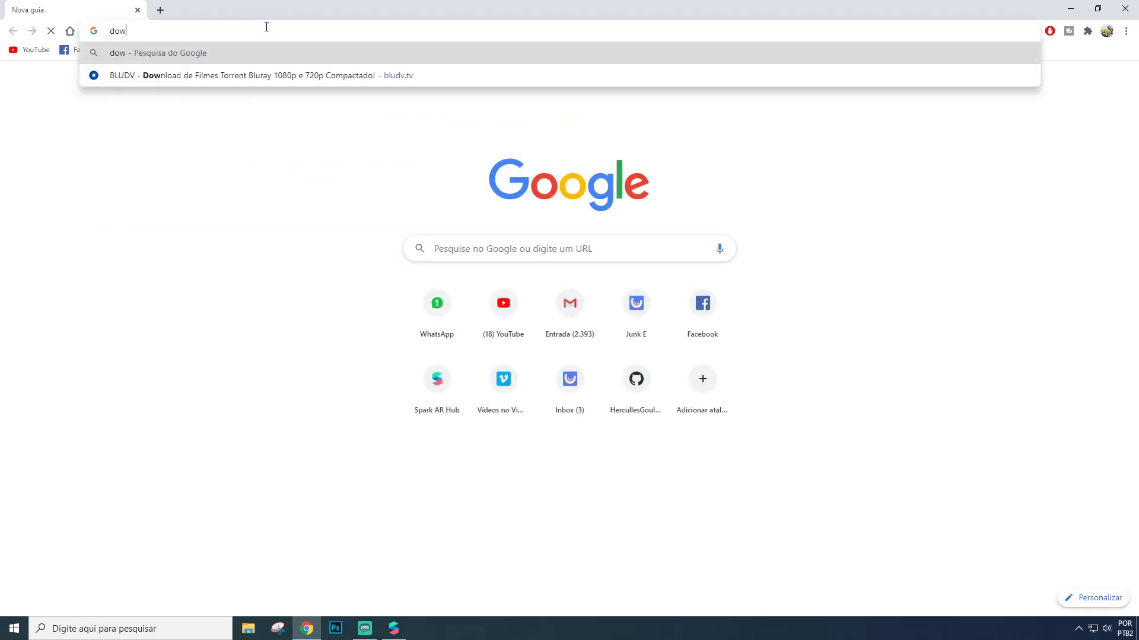
type("nload face ")
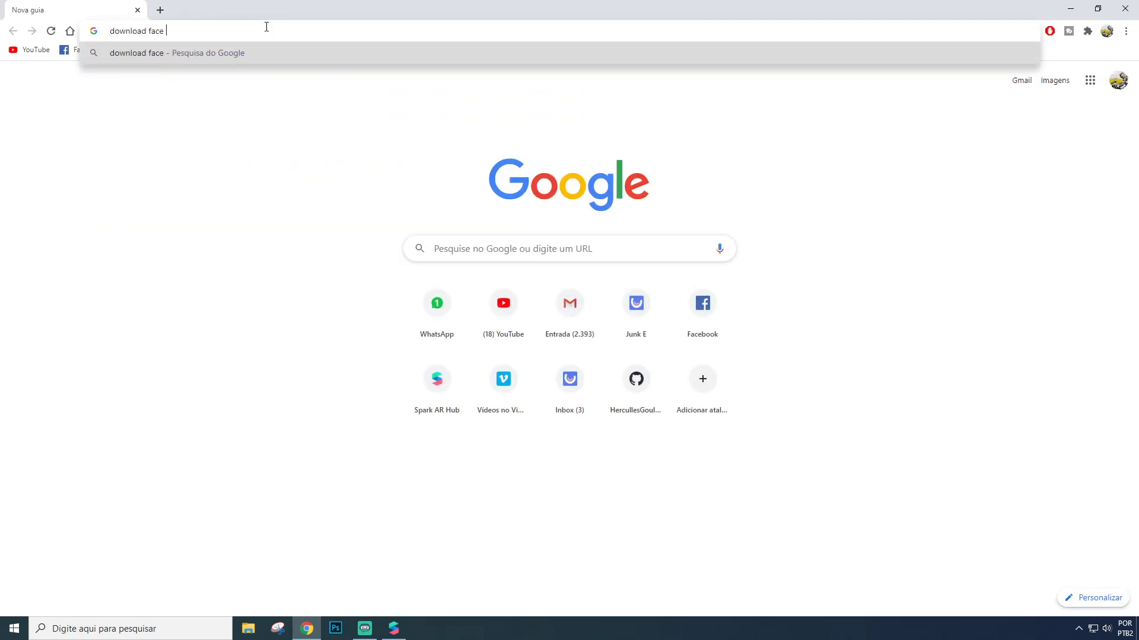
type("reference assets")
key("Return")
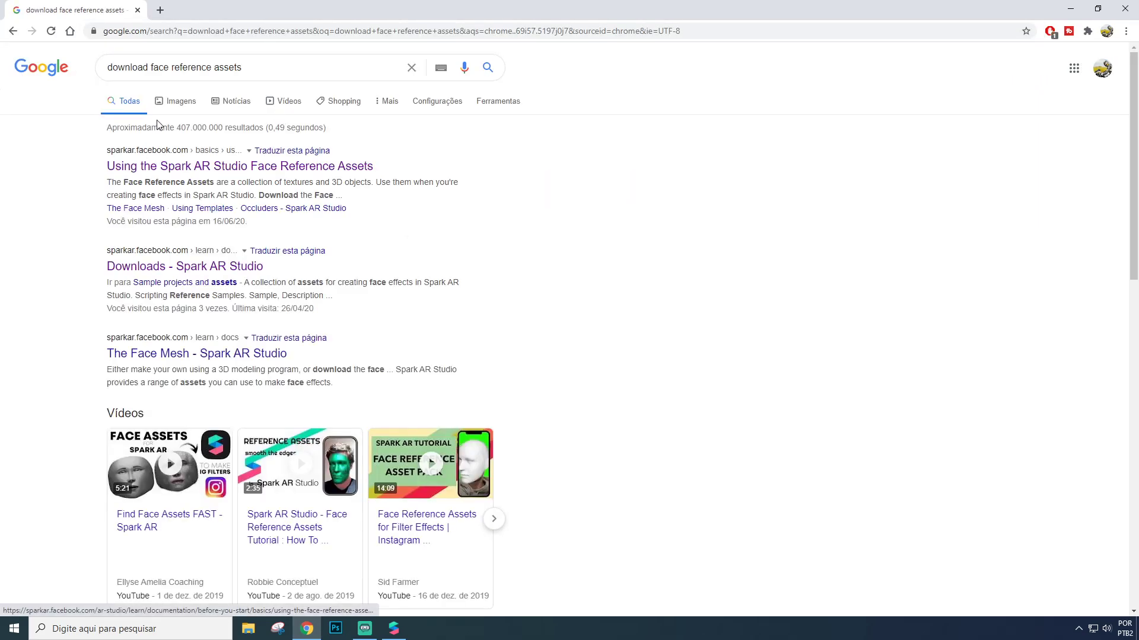
Open the article on using the Spark AR Studio Face Reference Assets, find its download link, and return to Spark AR Studio
left_click(166, 169)
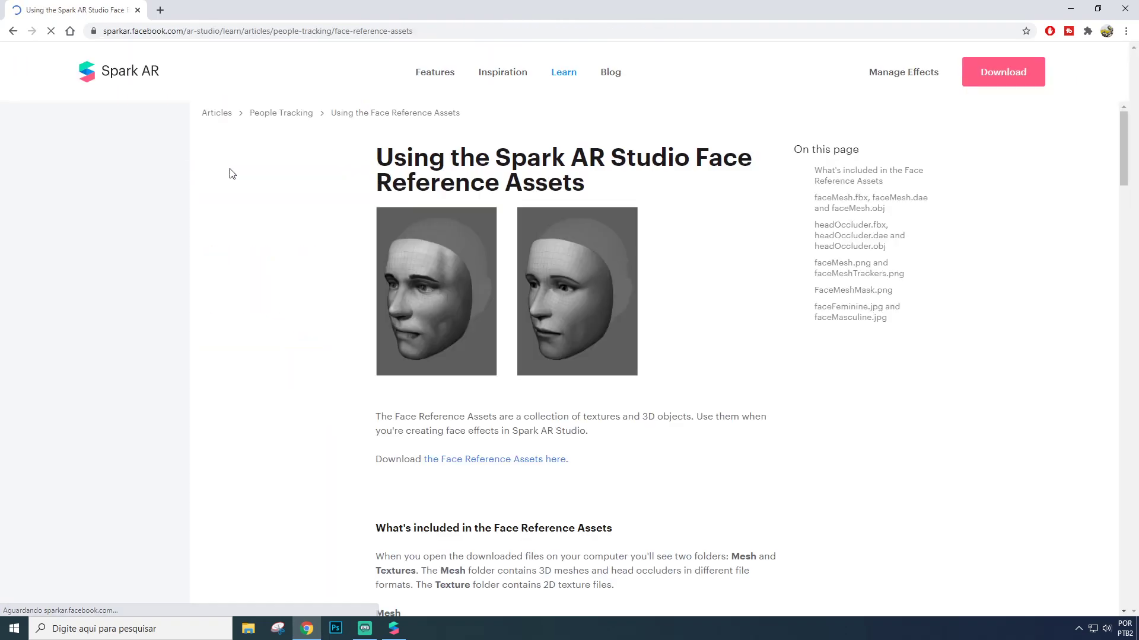
scroll(543, 290, "down", 1)
scroll(543, 304, "down", 2)
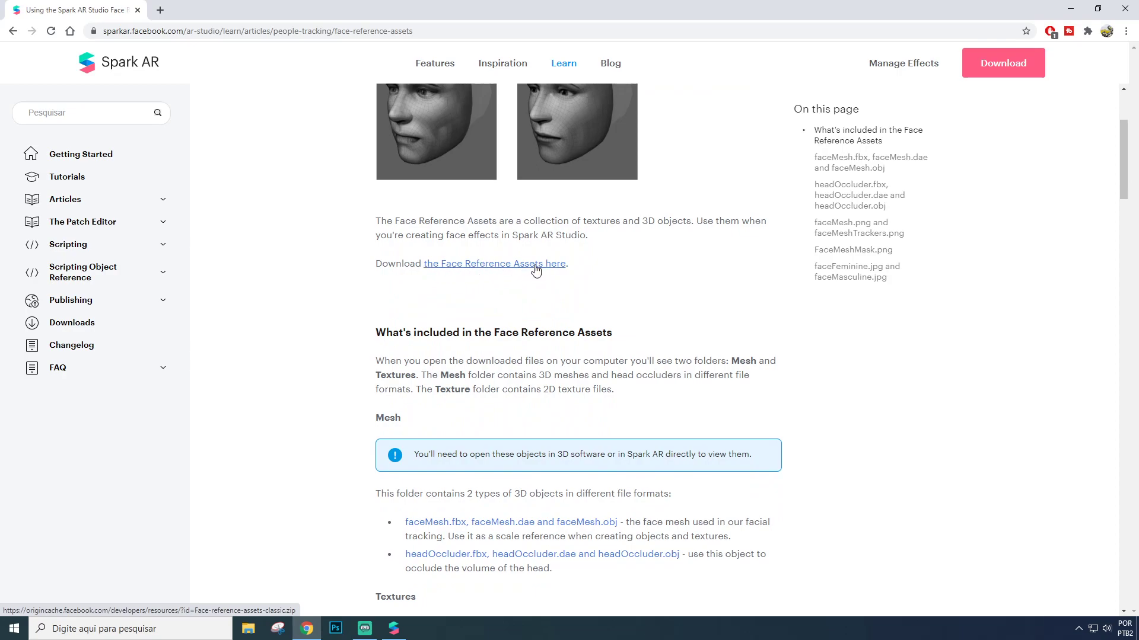
scroll(537, 278, "down", 1)
scroll(537, 283, "down", 1)
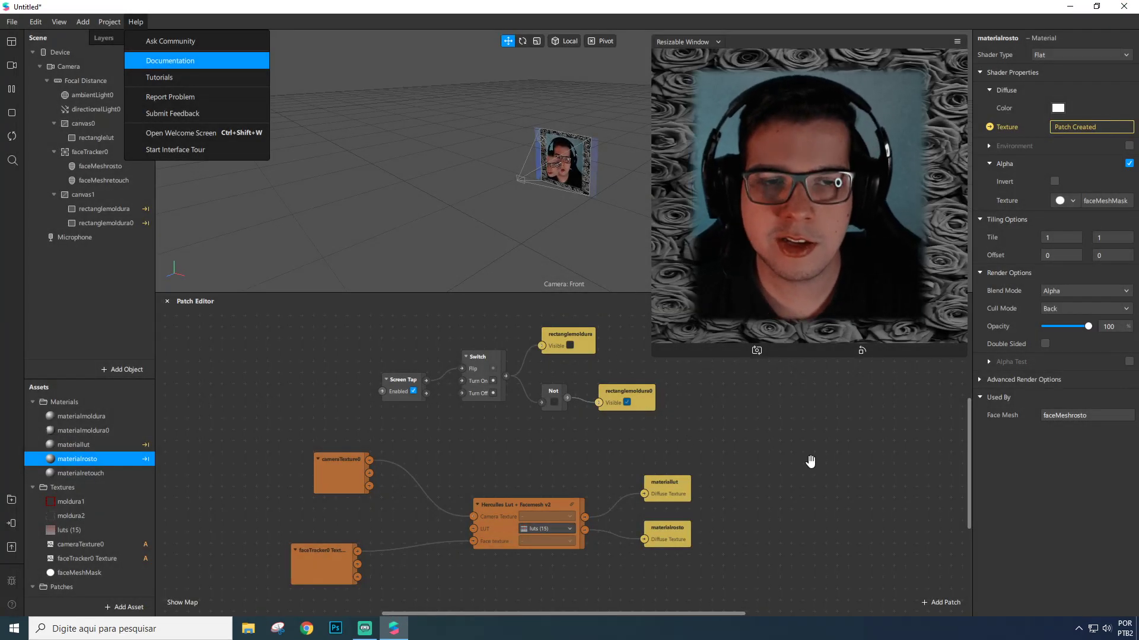
left_click(810, 462)
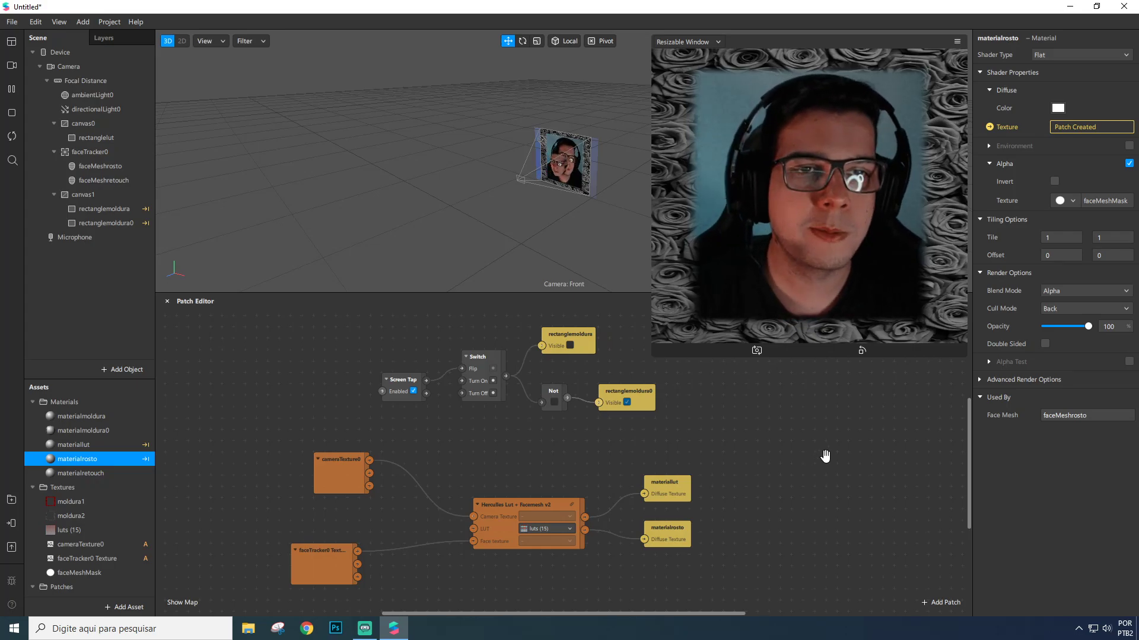